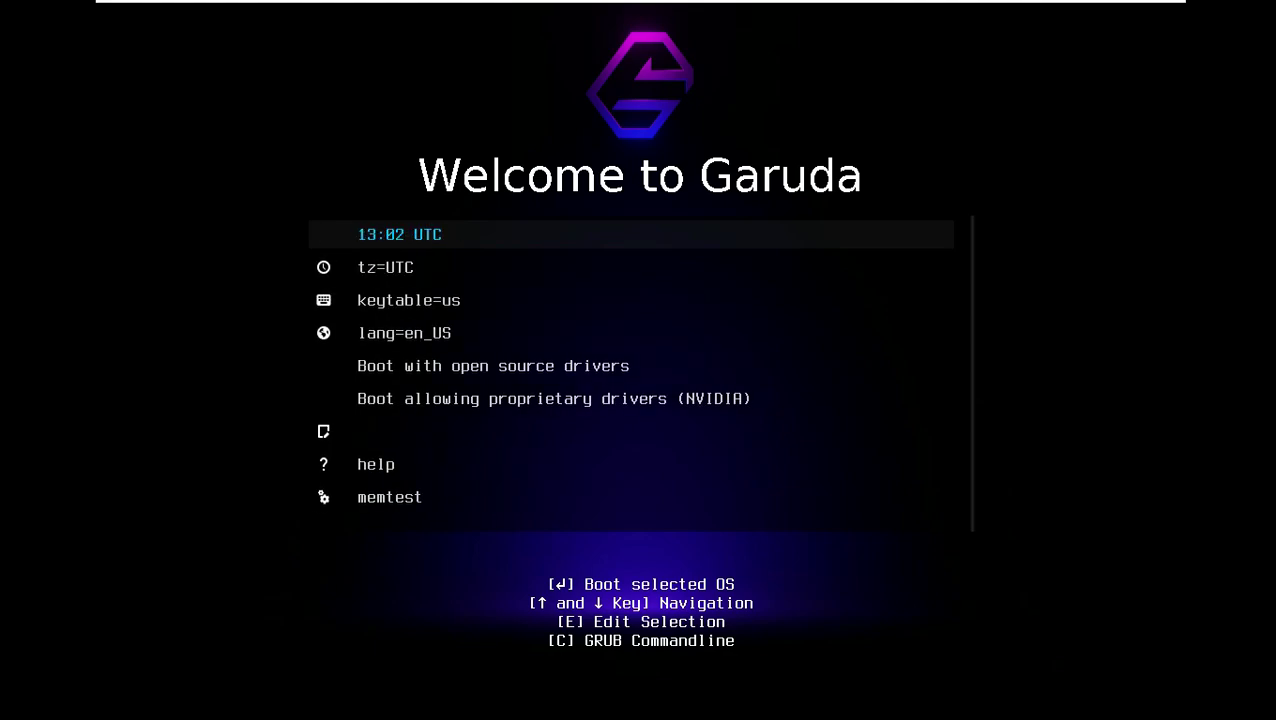
- Boot the live system using the 'Boot with open source drivers' GRUB entry
{"action": "key", "text": "Up"}
{"action": "key", "text": "Return"}
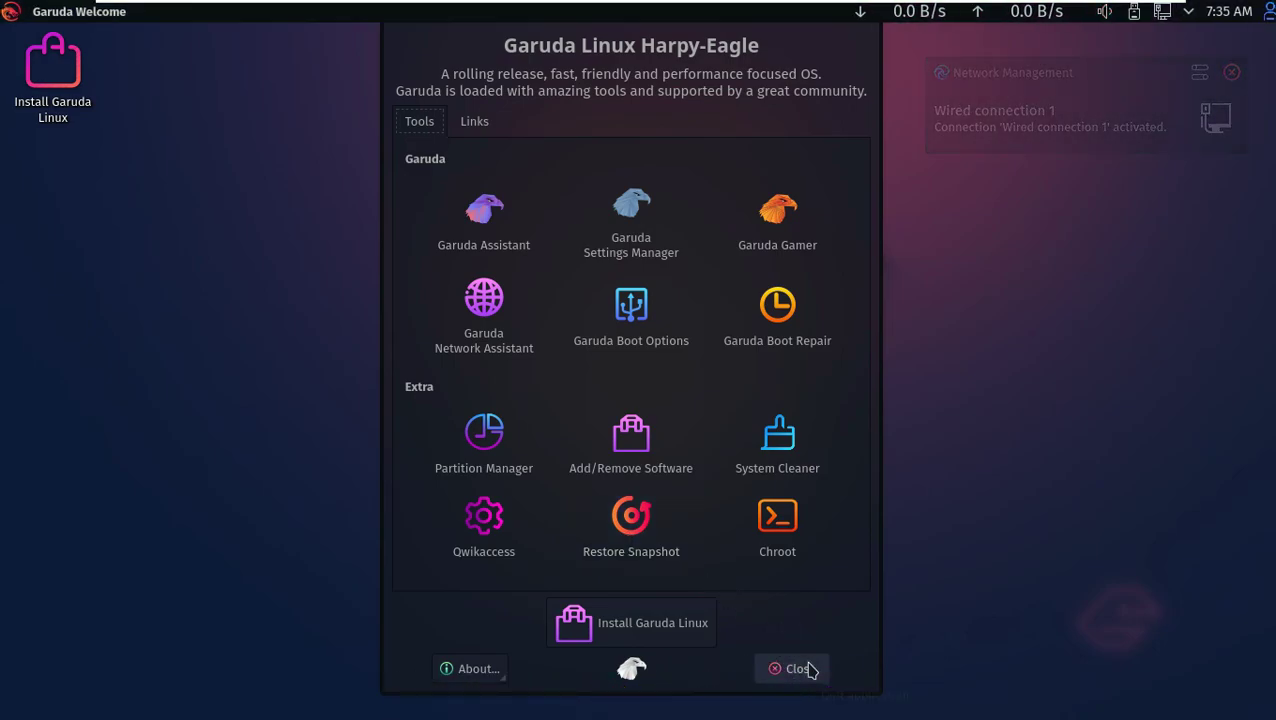
- View Garuda Welcome's About info, close the welcome window, and launch FireDragon from the dock
{"action": "left_click", "coordinate": [490, 670]}
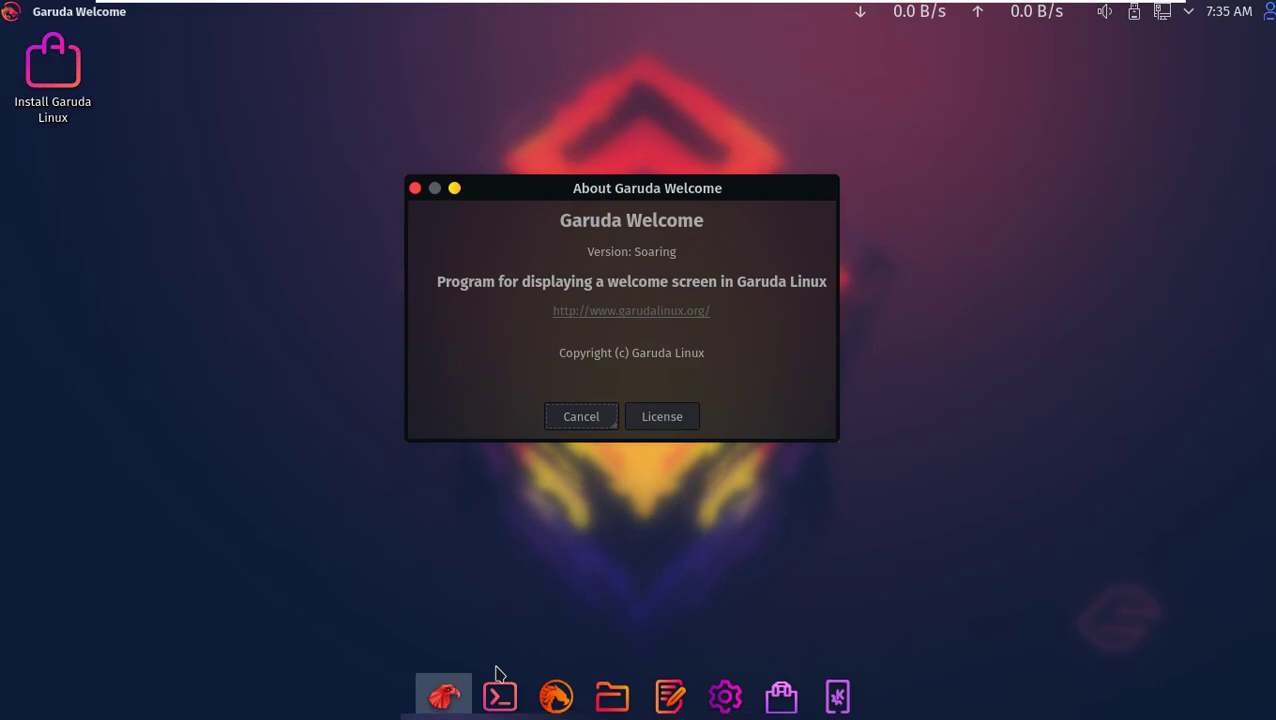
{"action": "left_click", "coordinate": [586, 421]}
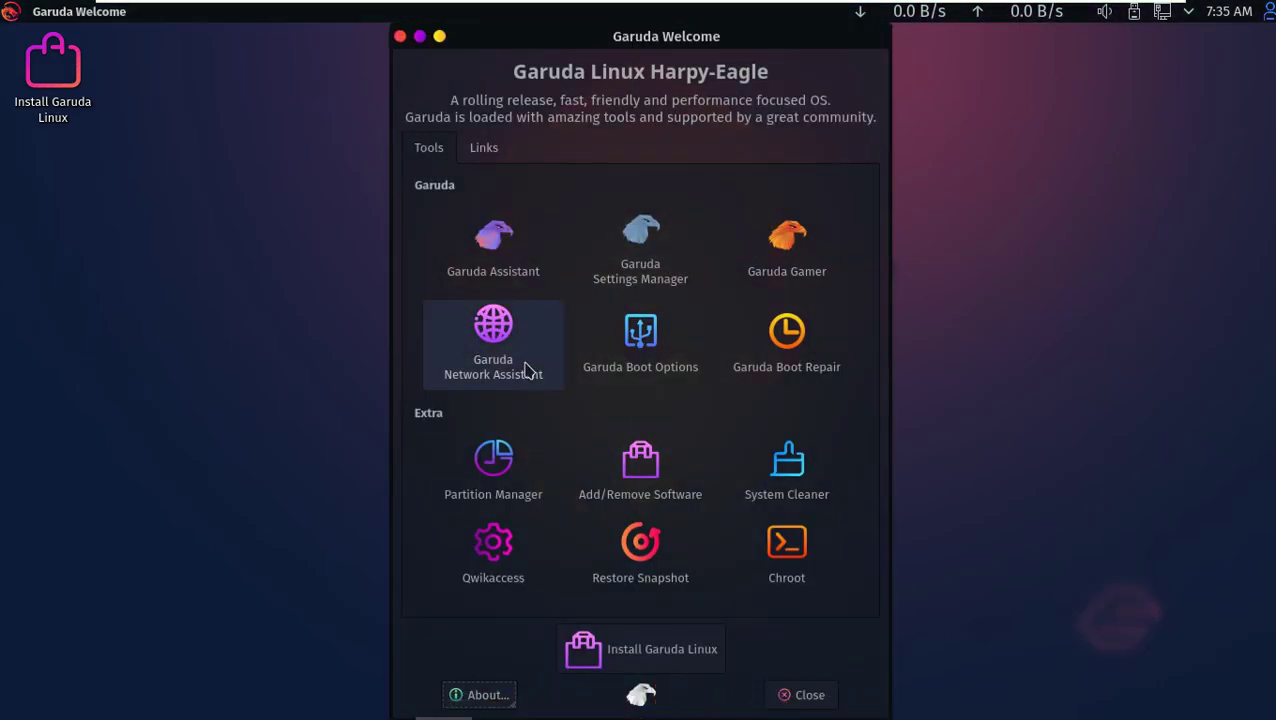
{"action": "left_click", "coordinate": [790, 694]}
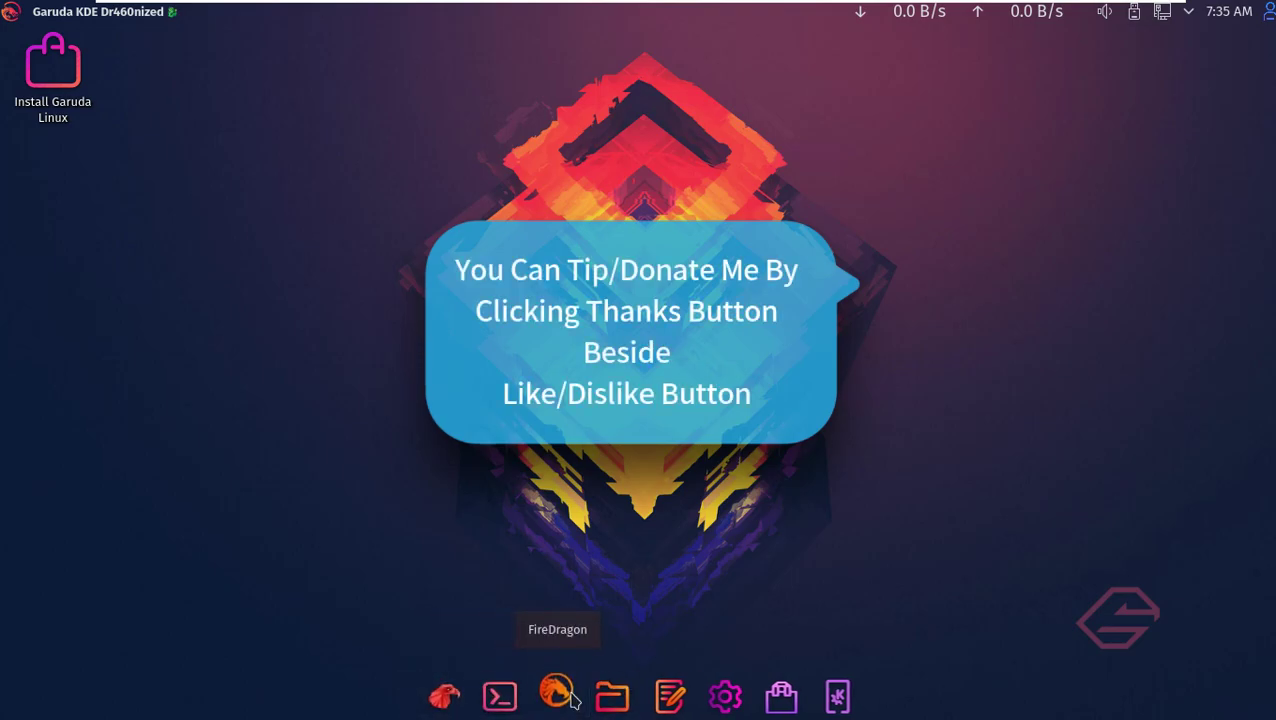
{"action": "left_click", "coordinate": [571, 698]}
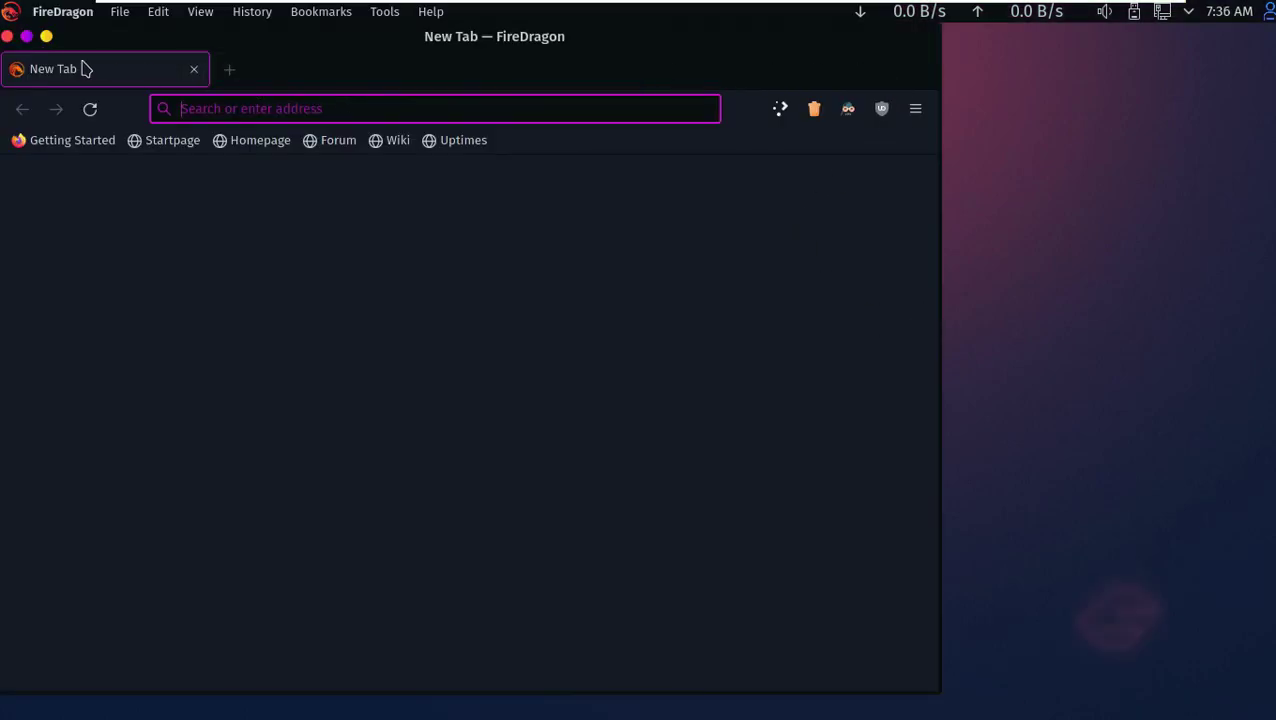
- Maximise FireDragon and load the garudalinux.org homepage
{"action": "left_click", "coordinate": [26, 37]}
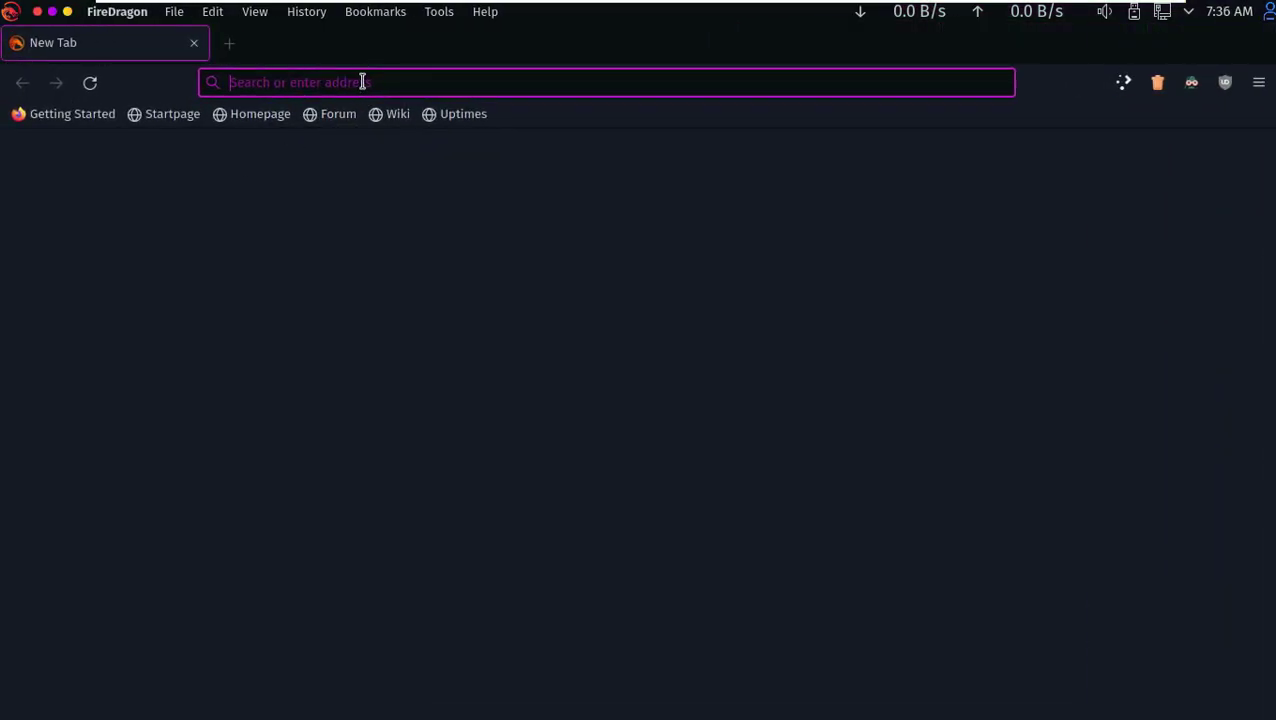
{"action": "type", "text": "arudalinux.org/"}
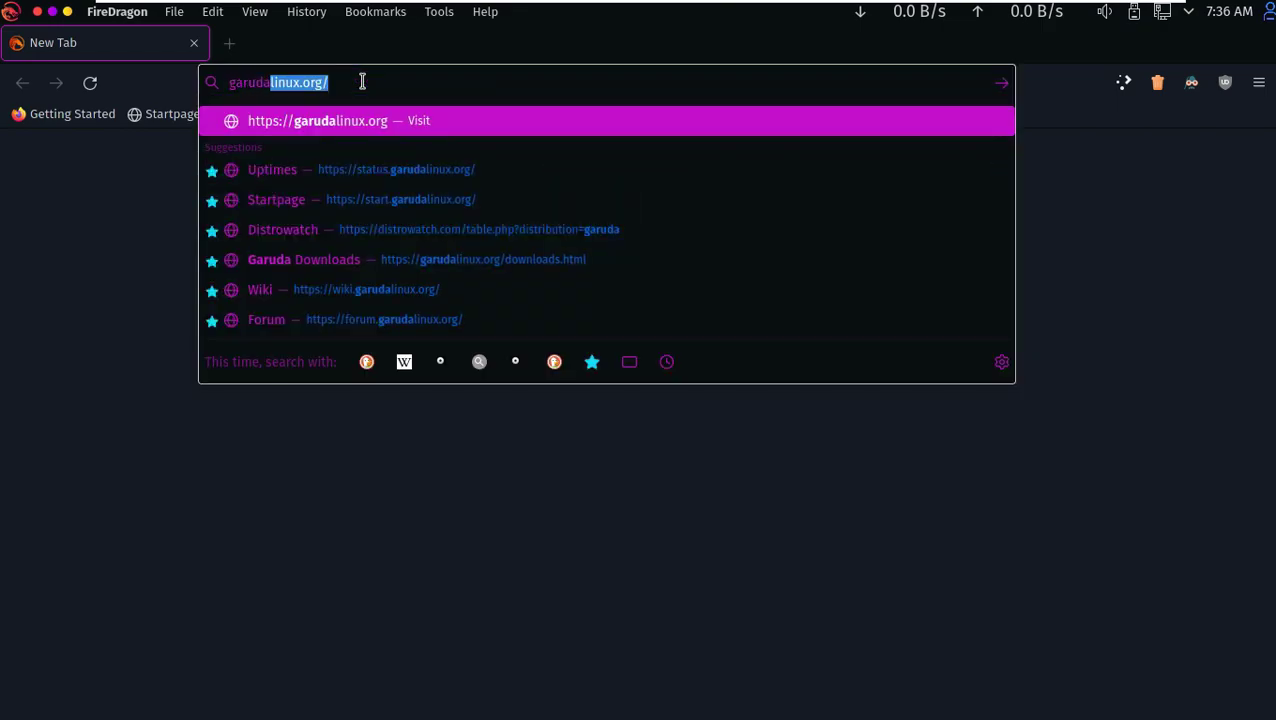
{"action": "key", "text": "Return"}
- Check the browser version under Help > About FireDragon, then close it
{"action": "left_click", "coordinate": [1258, 82]}
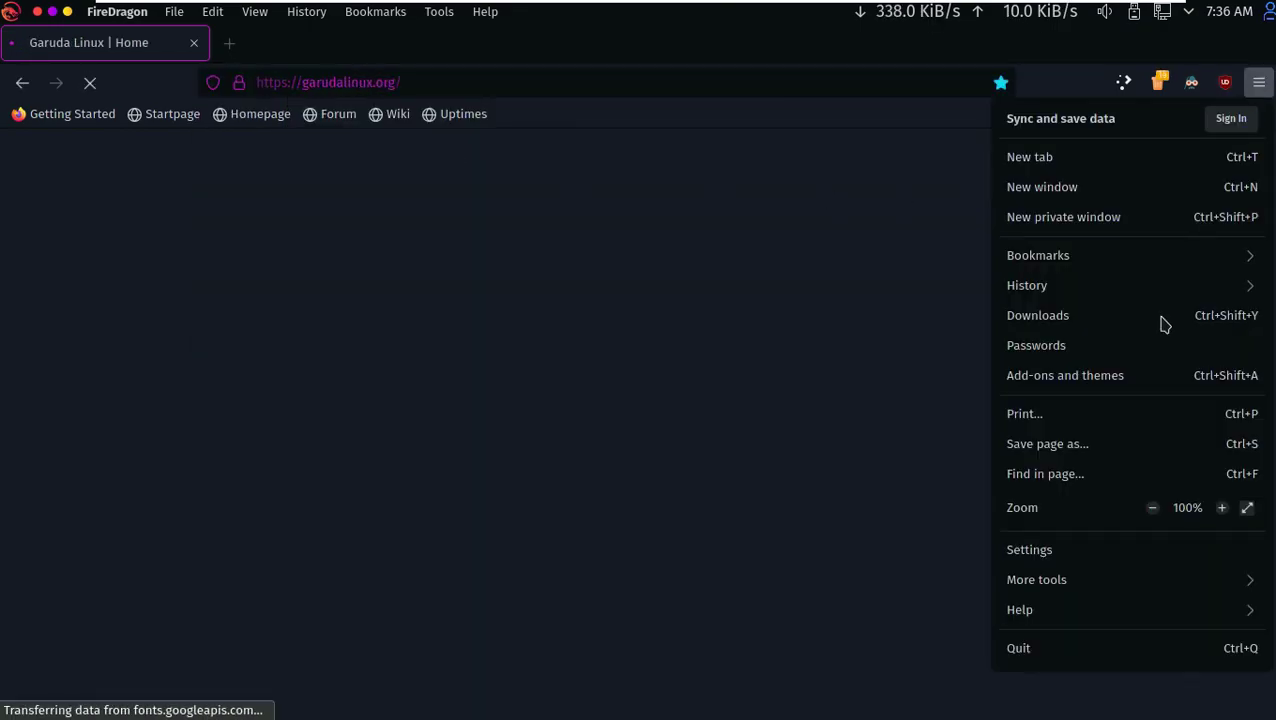
{"action": "left_click", "coordinate": [1097, 608]}
{"action": "left_click", "coordinate": [1090, 356]}
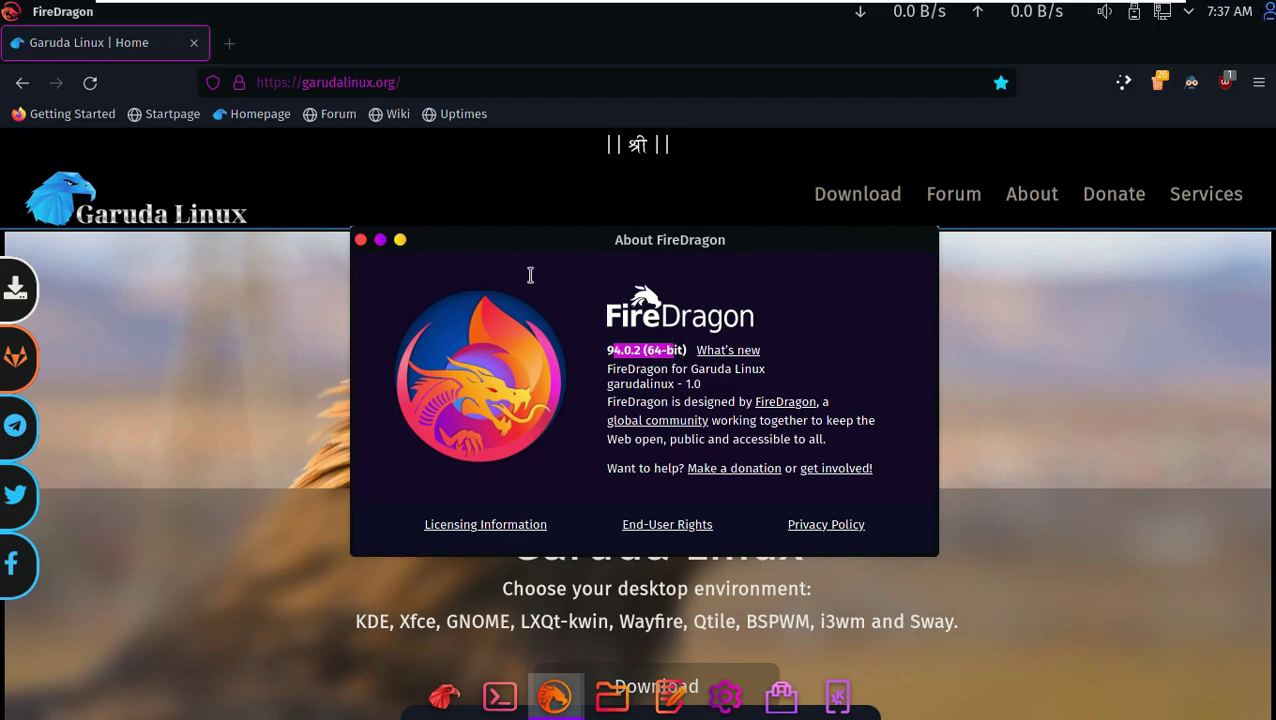
{"action": "left_click", "coordinate": [358, 248]}
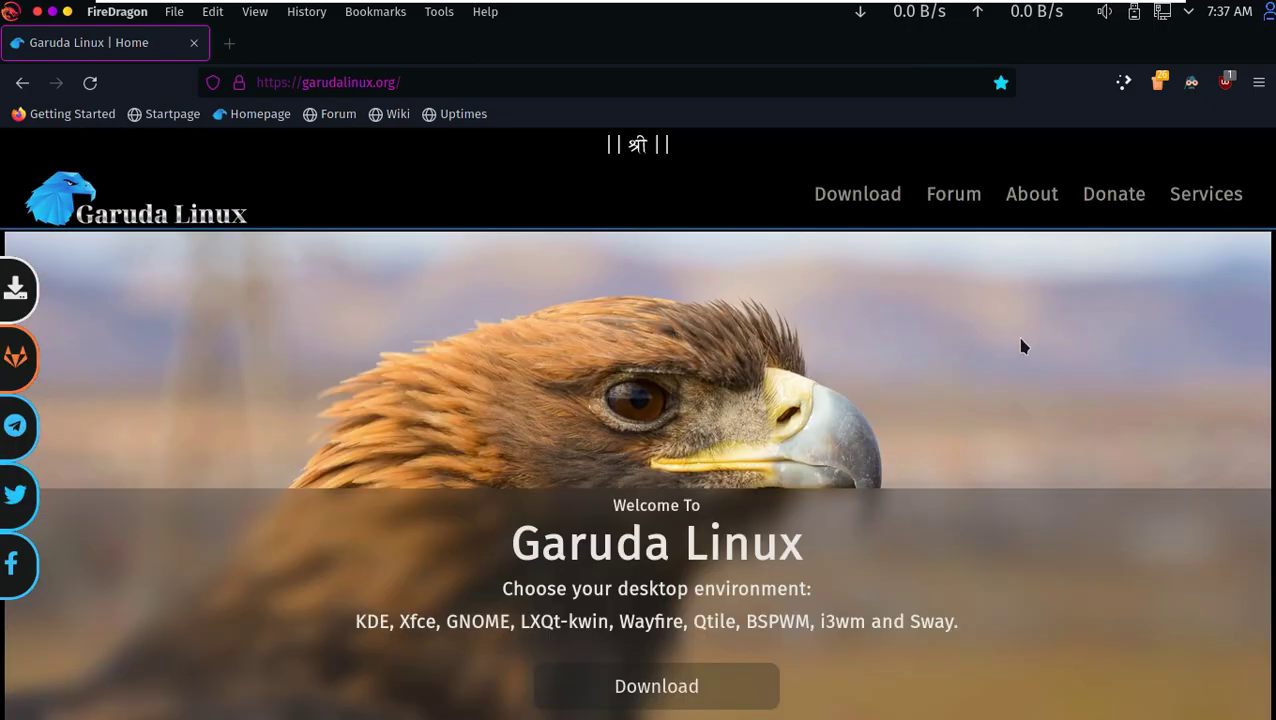
- Scroll the Garuda Linux homepage down to its footer
{"action": "scroll", "coordinate": [1020, 330], "scroll_direction": "down", "scroll_amount": 5}
{"action": "scroll", "coordinate": [877, 412], "scroll_direction": "down", "scroll_amount": 4}
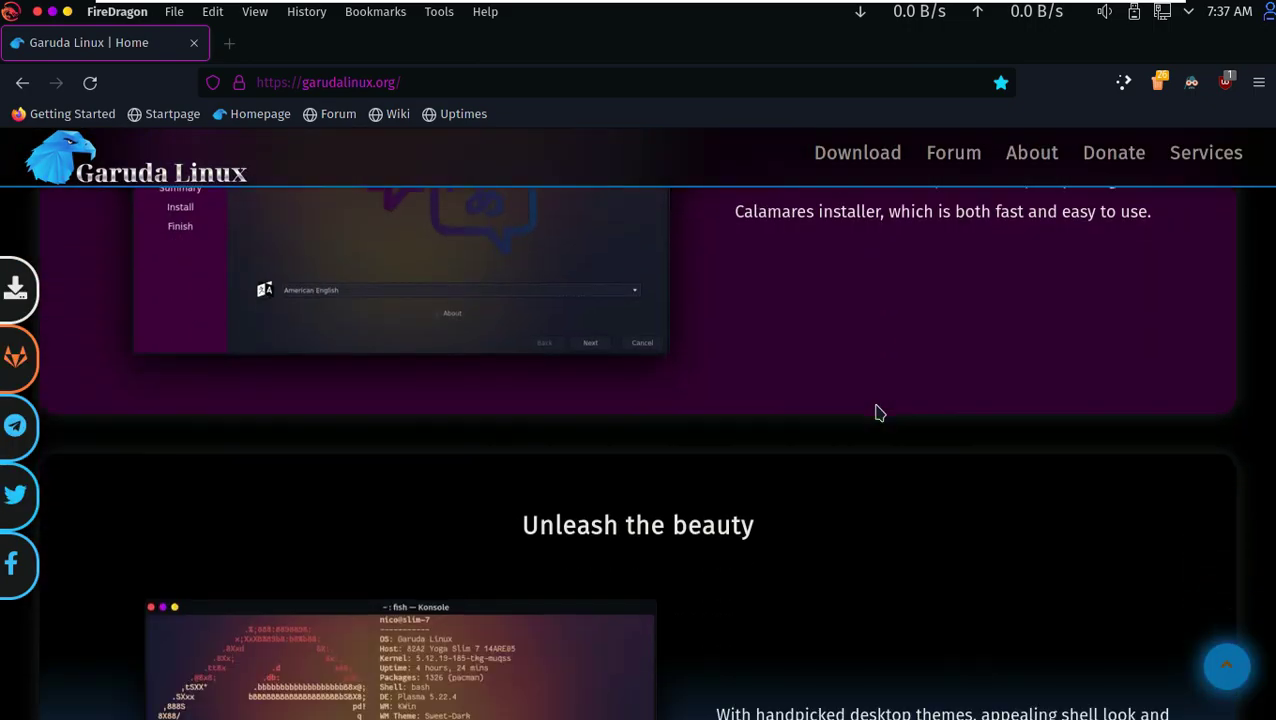
{"action": "scroll", "coordinate": [763, 499], "scroll_direction": "down", "scroll_amount": 8}
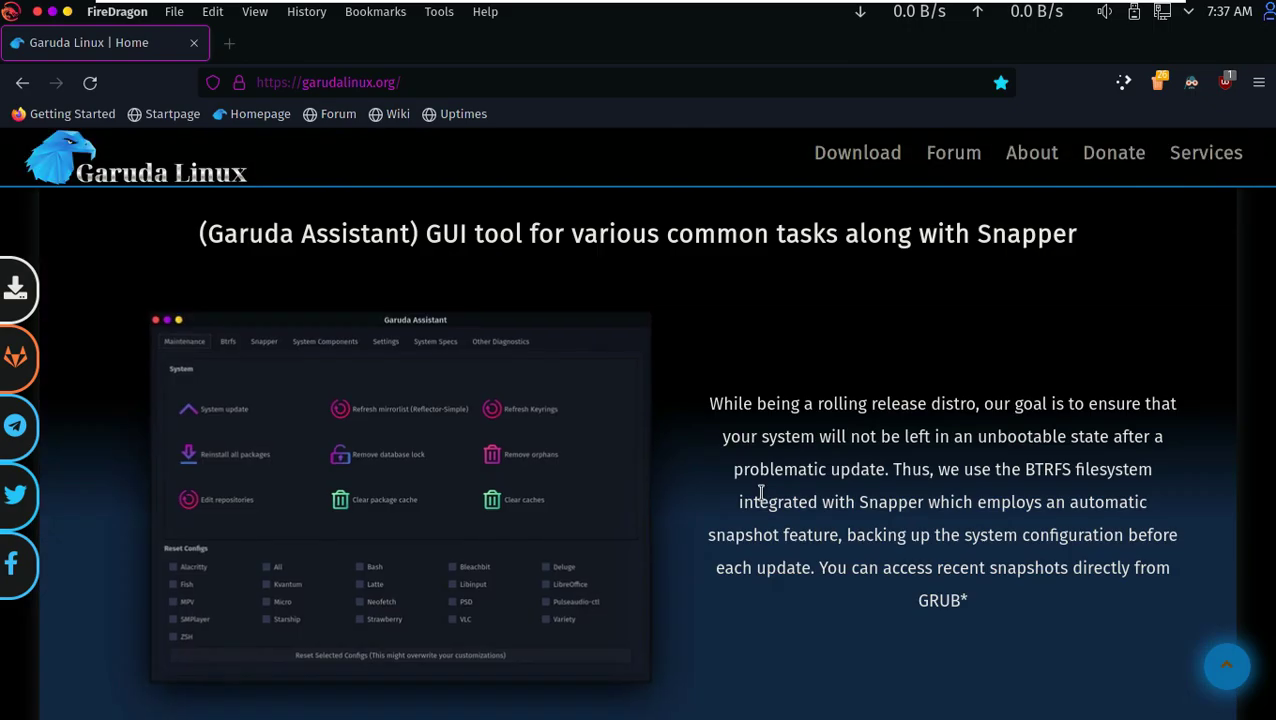
{"action": "scroll", "coordinate": [763, 499], "scroll_direction": "down", "scroll_amount": 8}
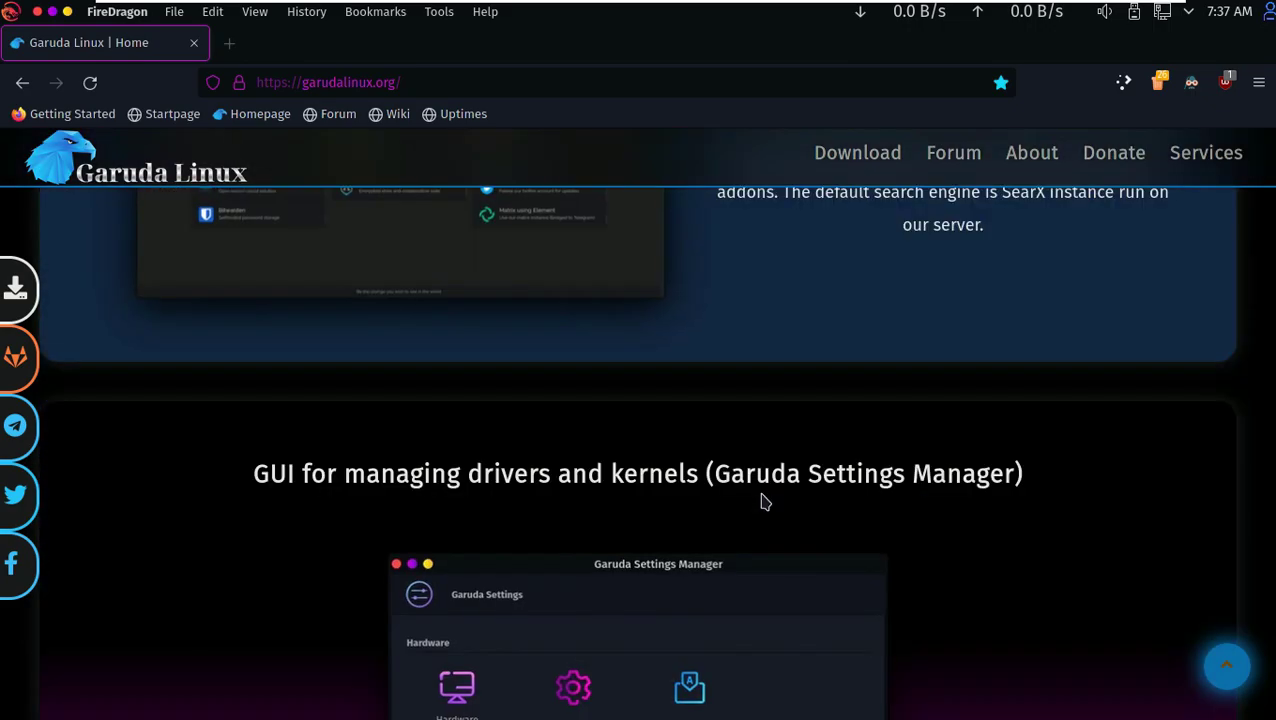
{"action": "scroll", "coordinate": [763, 500], "scroll_direction": "down", "scroll_amount": 8}
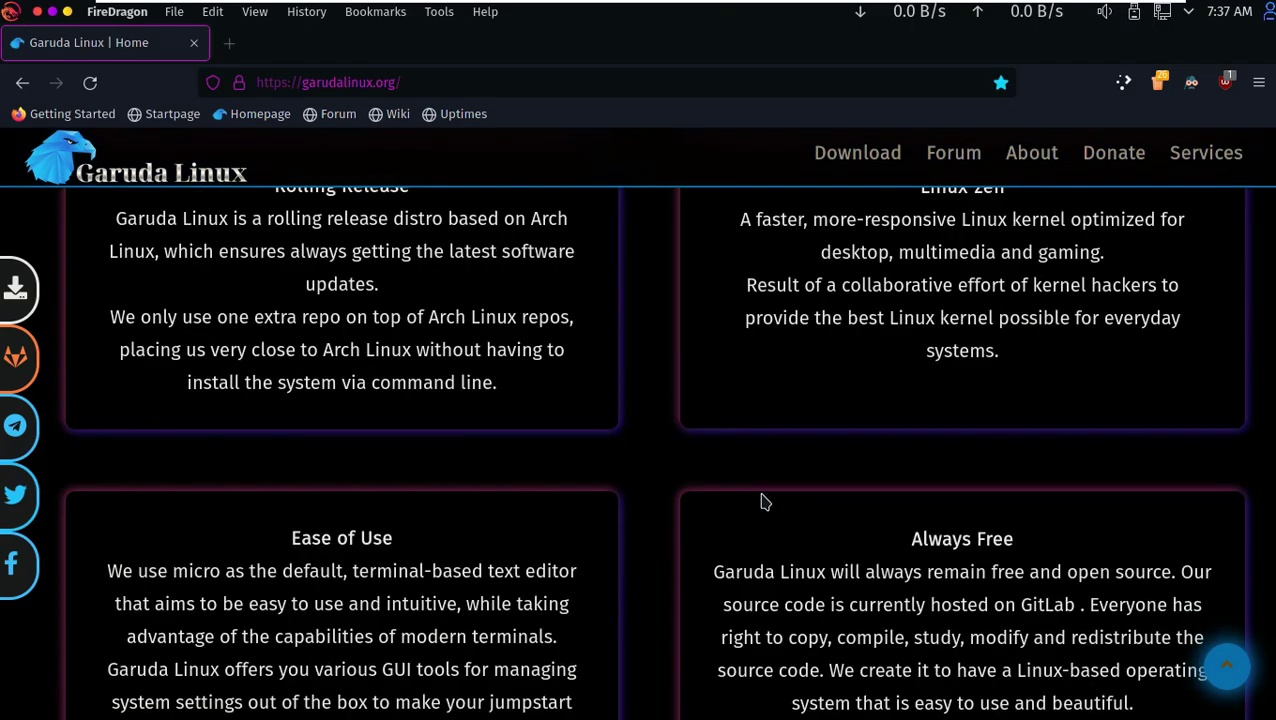
- Go to the Garuda downloads page and scroll down to the edition list
{"action": "left_click", "coordinate": [862, 162]}
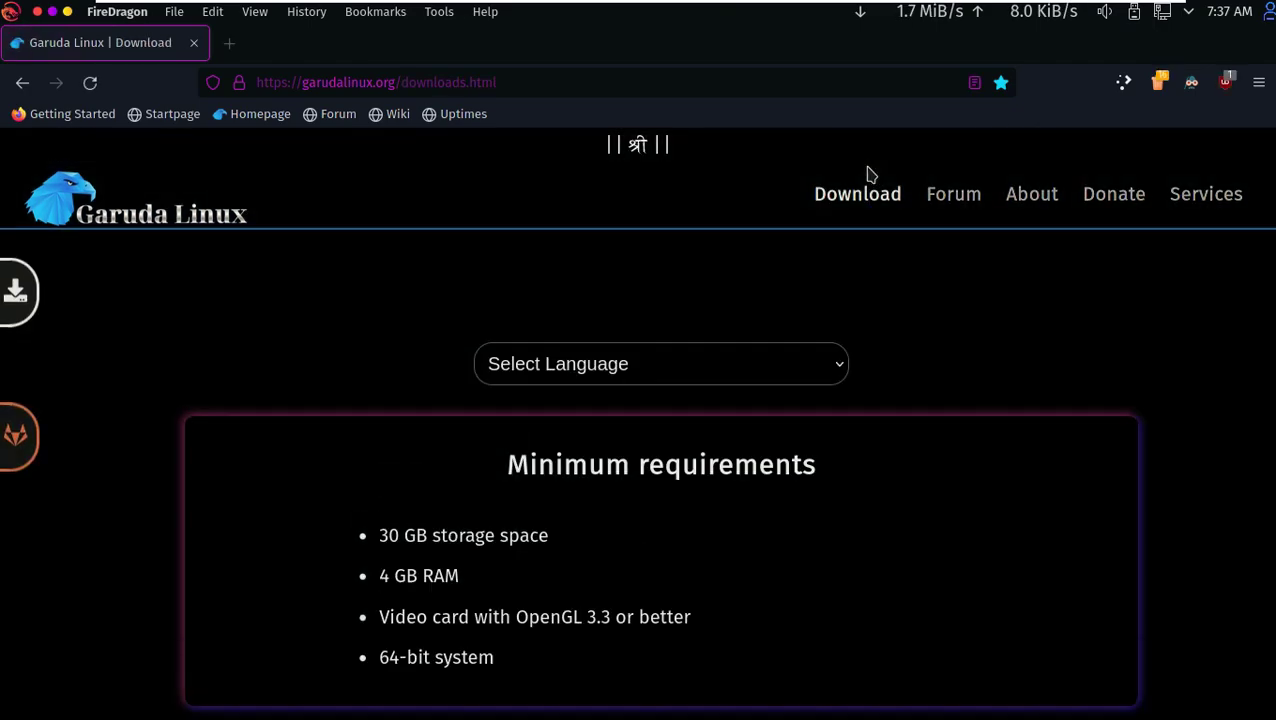
{"action": "scroll", "coordinate": [561, 544], "scroll_direction": "down", "scroll_amount": 3}
{"action": "scroll", "coordinate": [561, 544], "scroll_direction": "up", "scroll_amount": 4}
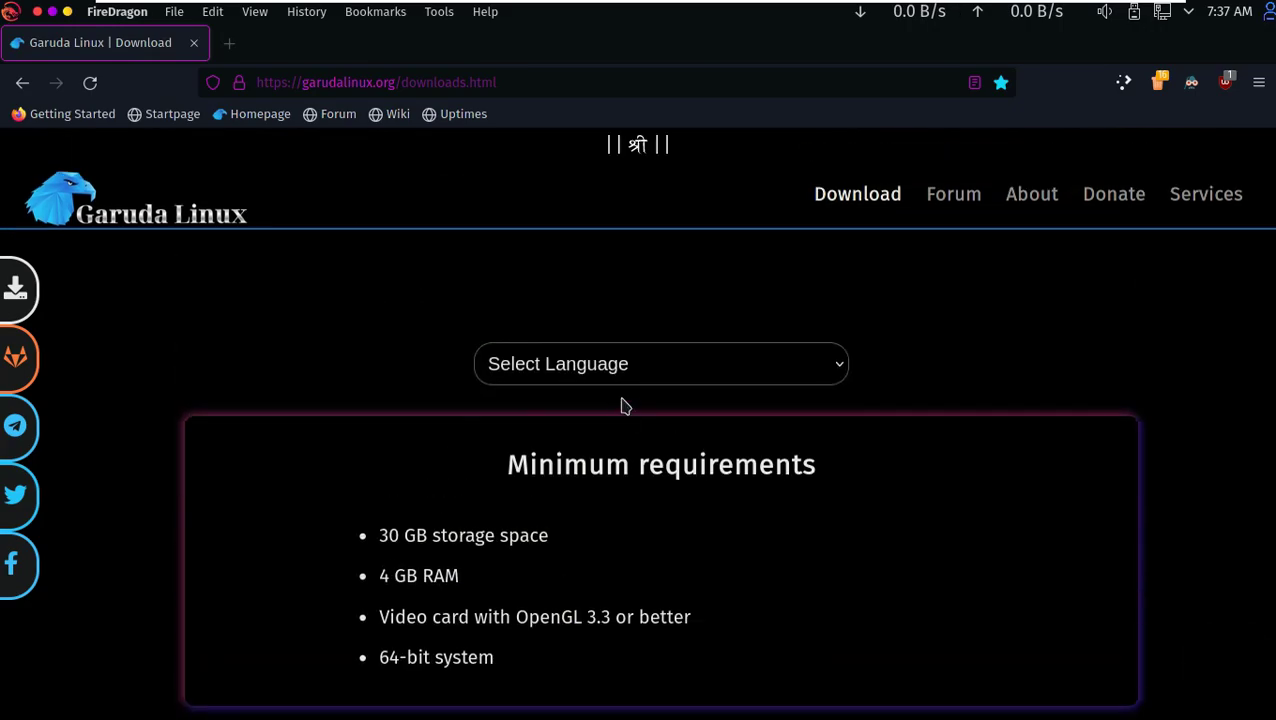
{"action": "left_click", "coordinate": [623, 376]}
{"action": "scroll", "coordinate": [935, 374], "scroll_direction": "down", "scroll_amount": 5}
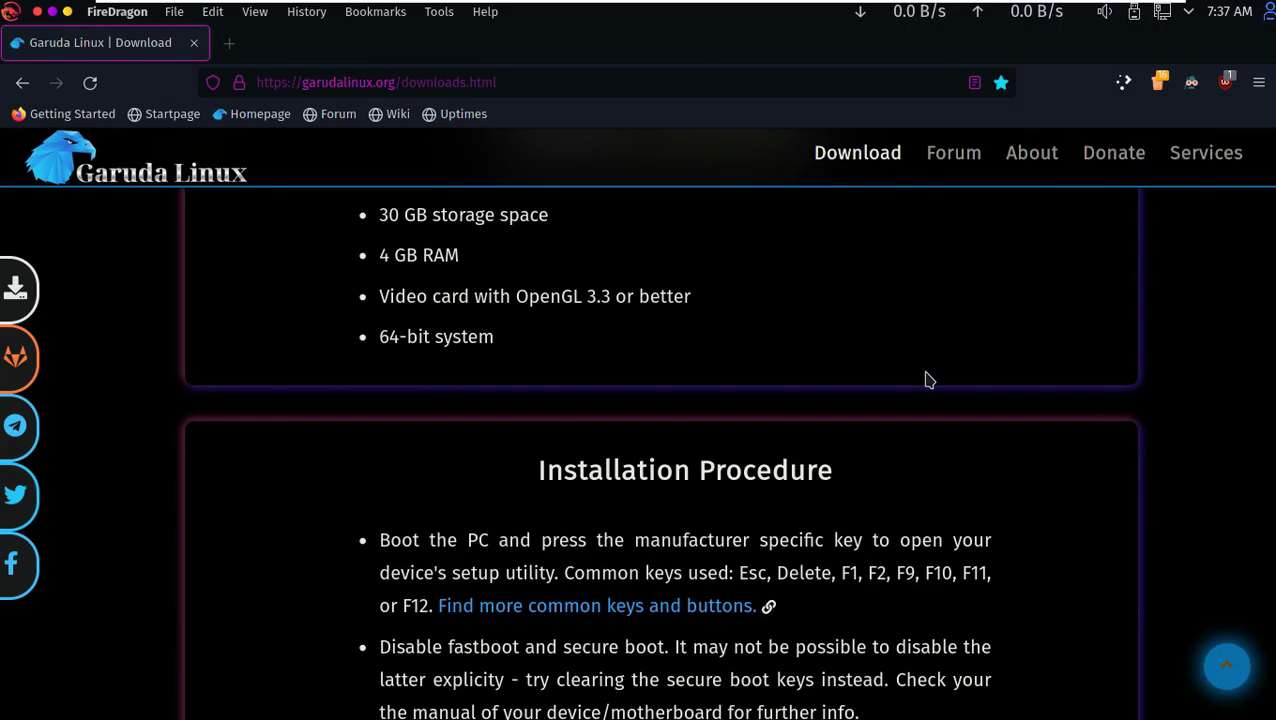
{"action": "scroll", "coordinate": [928, 378], "scroll_direction": "down", "scroll_amount": 10}
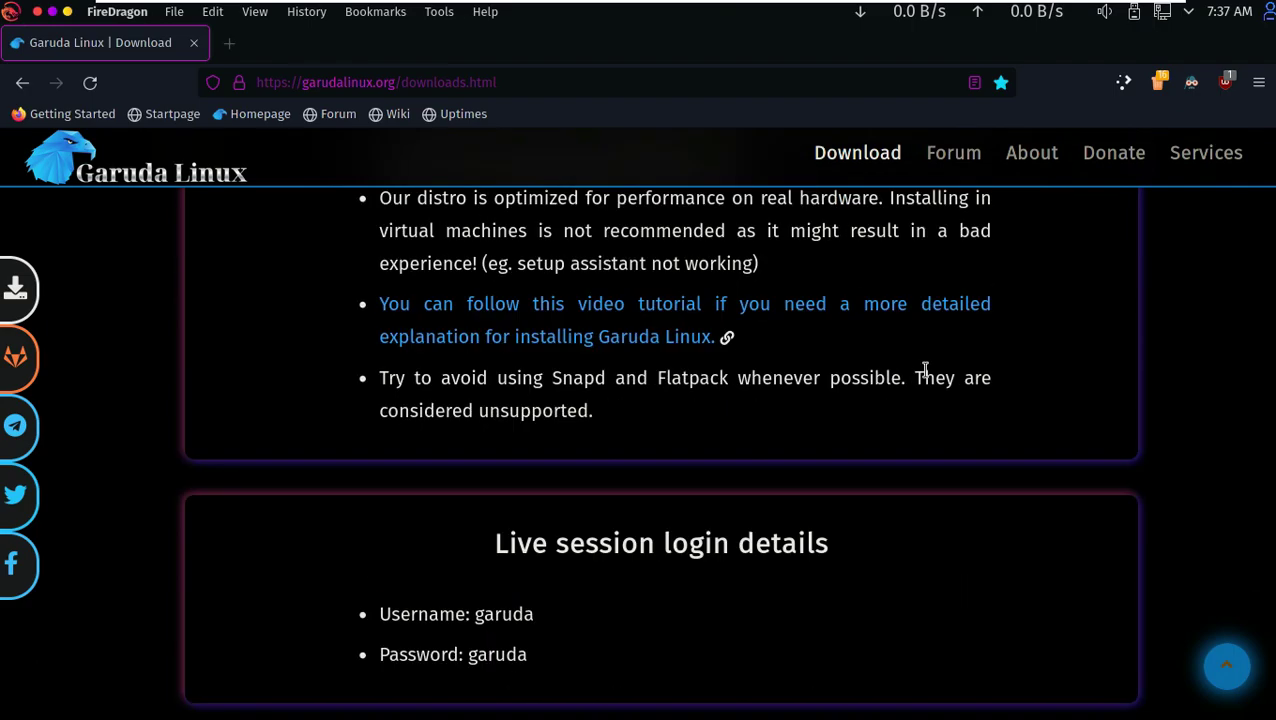
{"action": "scroll", "coordinate": [616, 504], "scroll_direction": "down", "scroll_amount": 8}
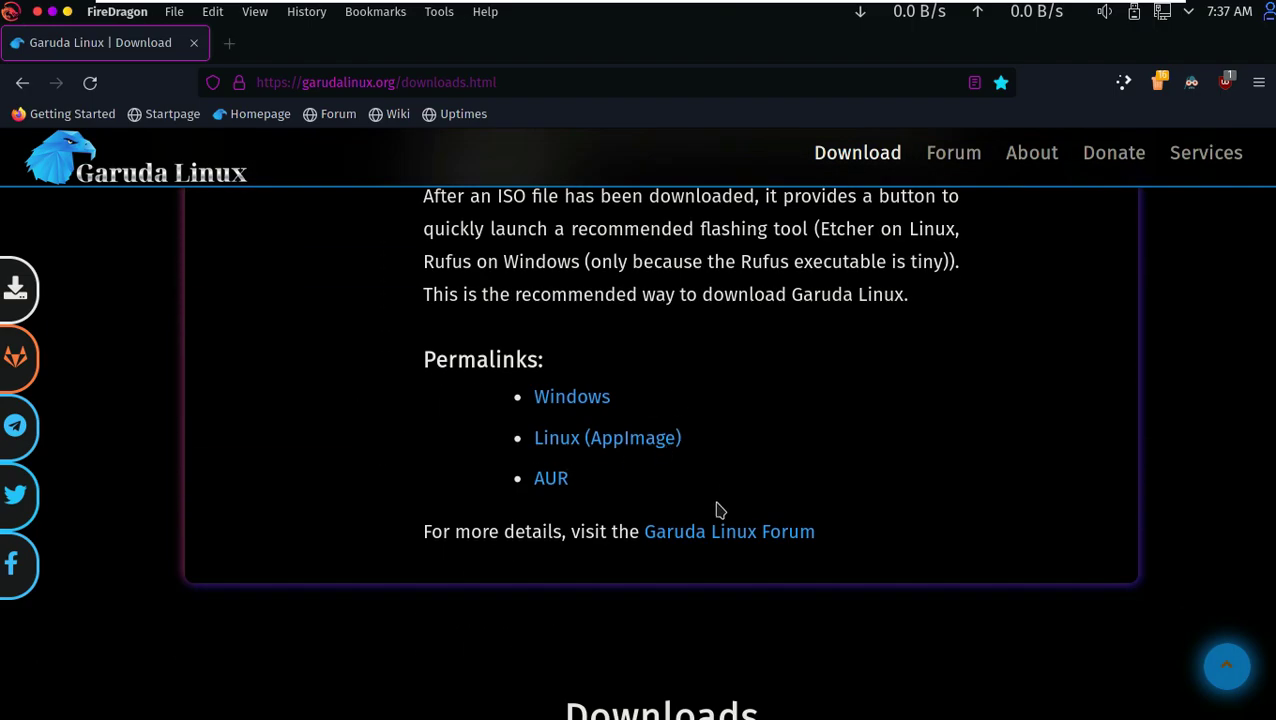
{"action": "scroll", "coordinate": [641, 364], "scroll_direction": "down", "scroll_amount": 5}
- Save the 2.5 GB KDE Dr460nized ISO from the Fosshost direct mirror
{"action": "left_click_drag", "start_coordinate": [938, 333], "coordinate": [1207, 341]}
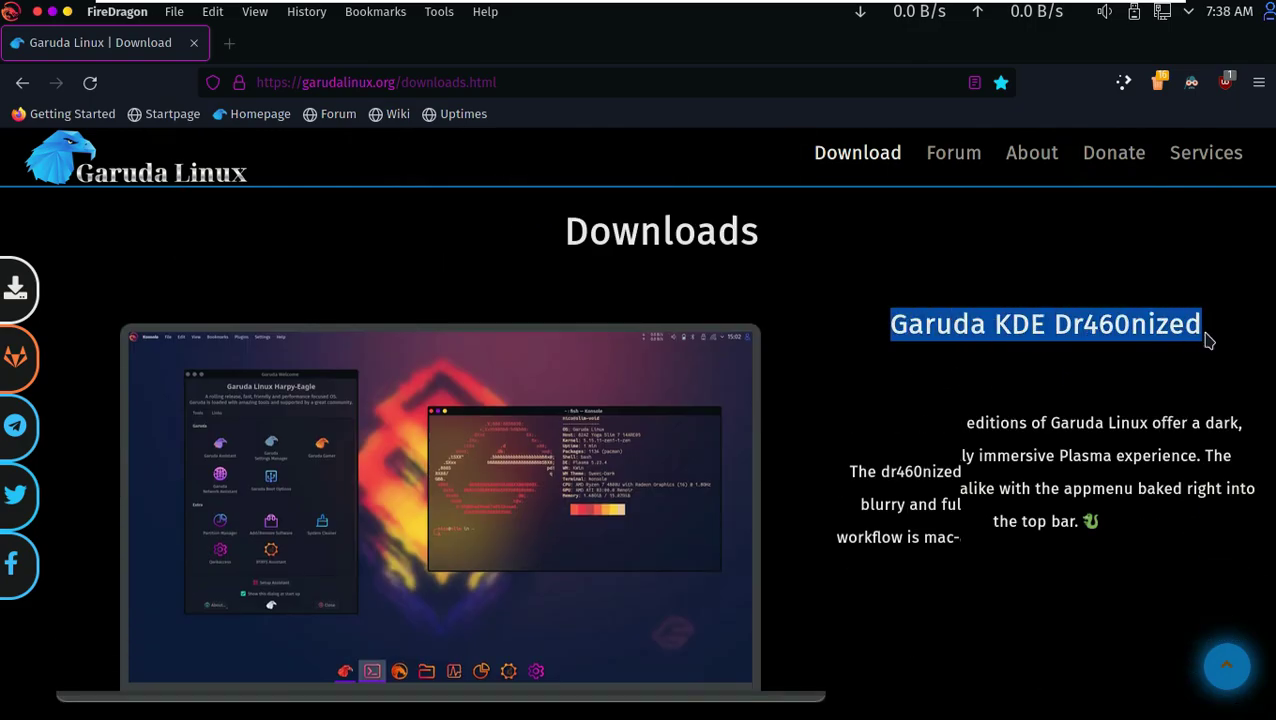
{"action": "scroll", "coordinate": [884, 297], "scroll_direction": "down", "scroll_amount": 2}
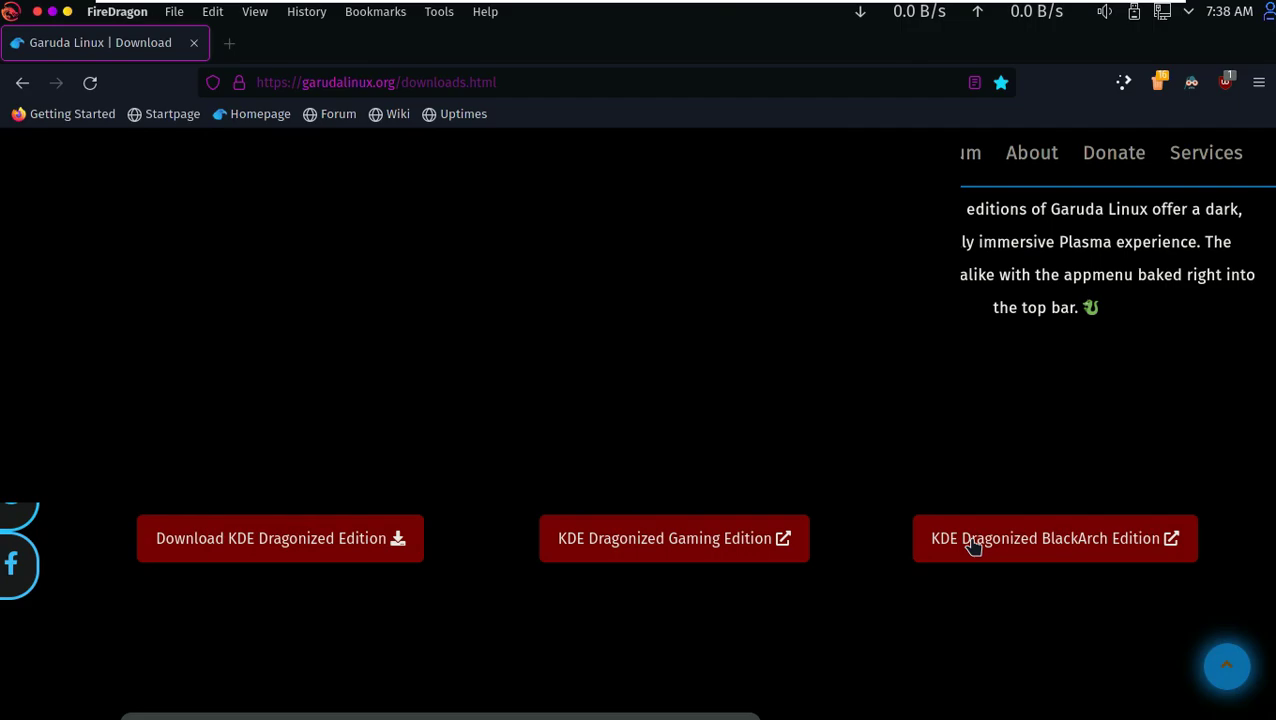
{"action": "mouse_move", "coordinate": [362, 543]}
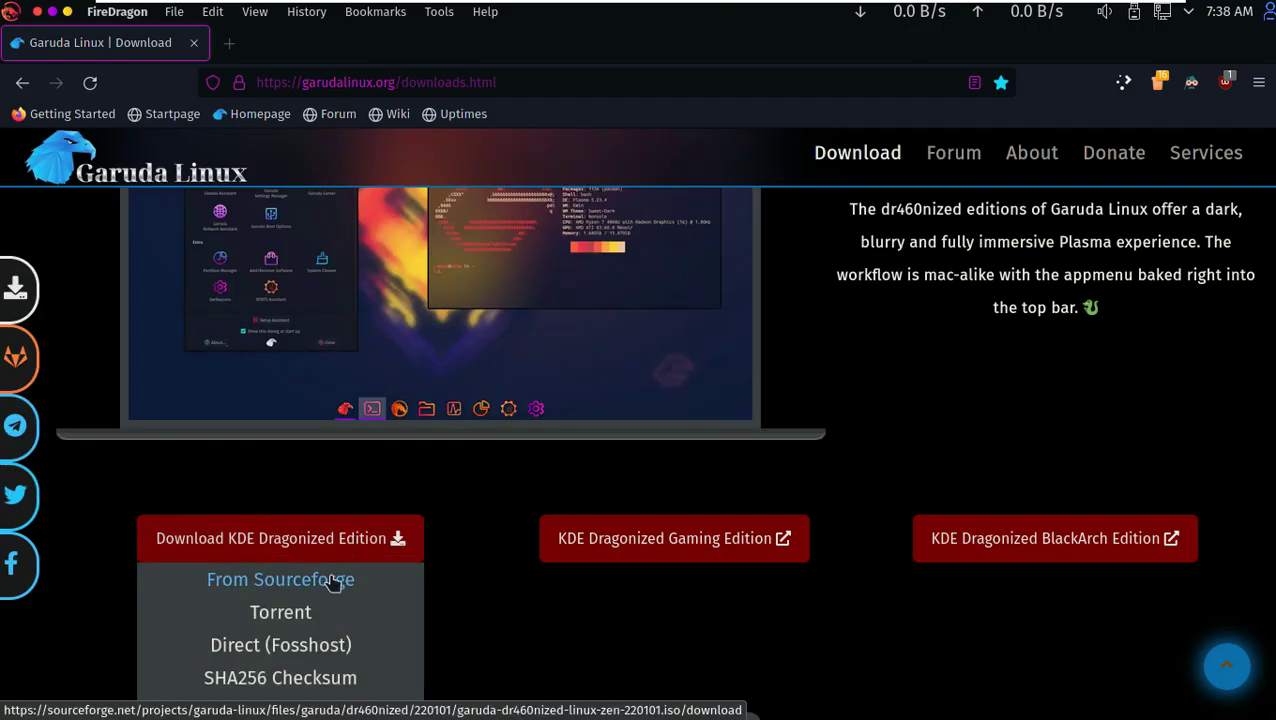
{"action": "scroll", "coordinate": [333, 582], "scroll_direction": "down", "scroll_amount": 2}
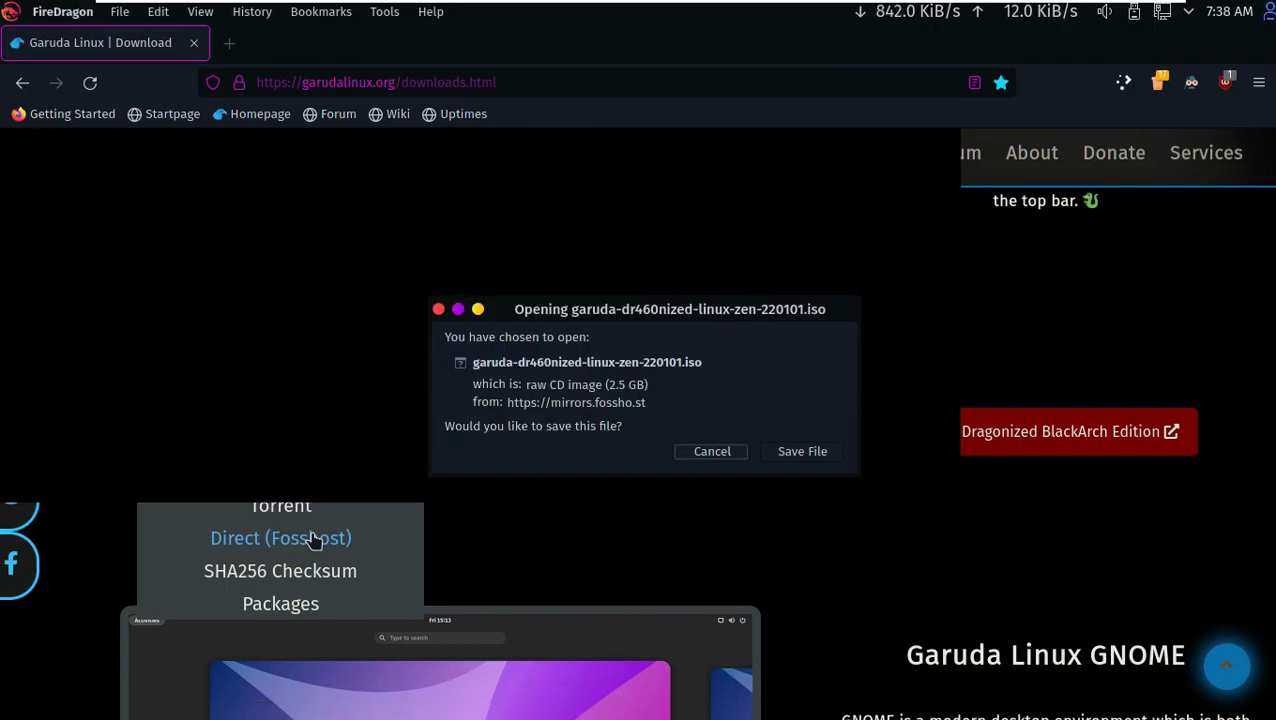
{"action": "triple_click", "coordinate": [648, 384]}
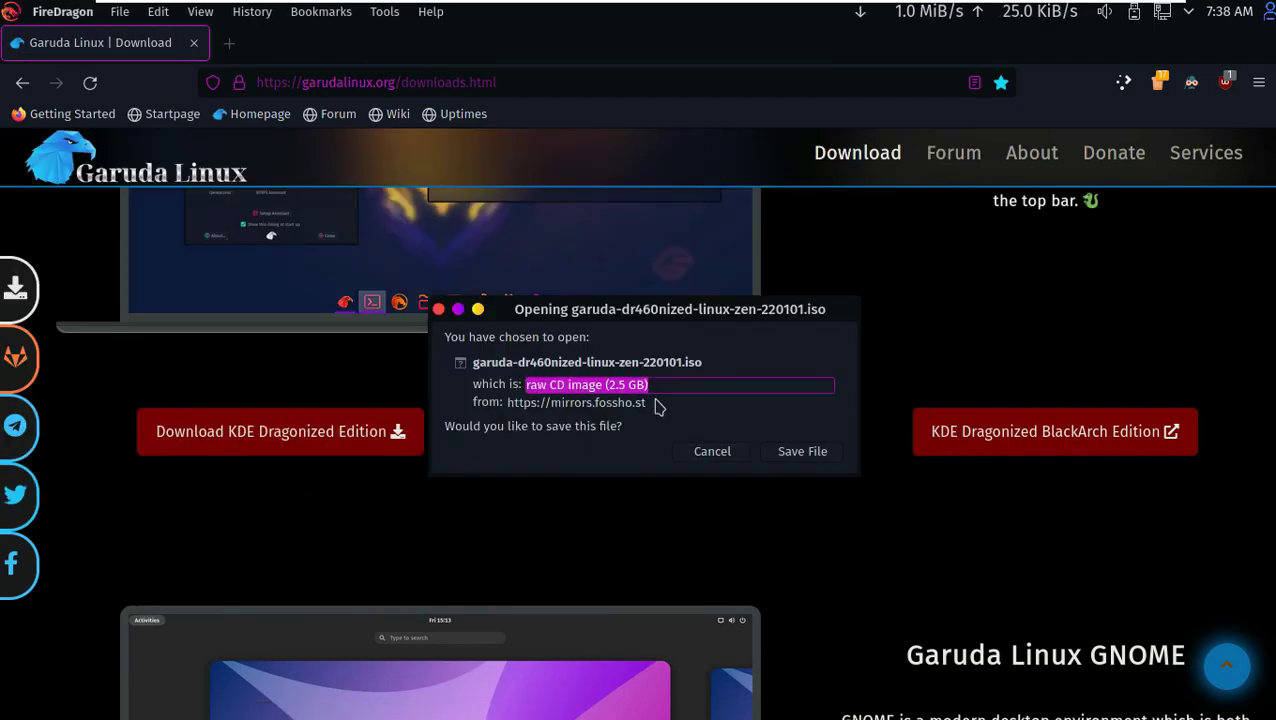
{"action": "left_click", "coordinate": [800, 455]}
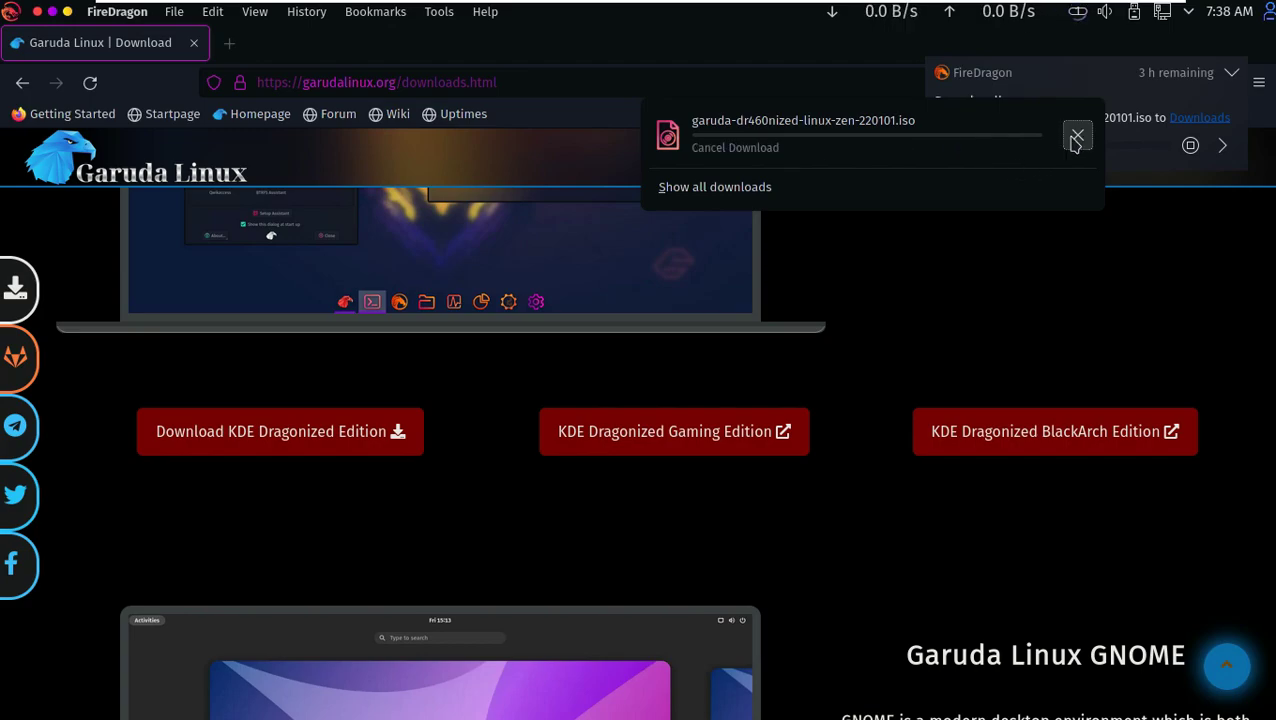
- Open the 9to5Linux YouTube channel and dismiss the sign-in prompt after trying Subscribe
{"action": "left_click", "coordinate": [489, 83]}
{"action": "type", "text": "you"}
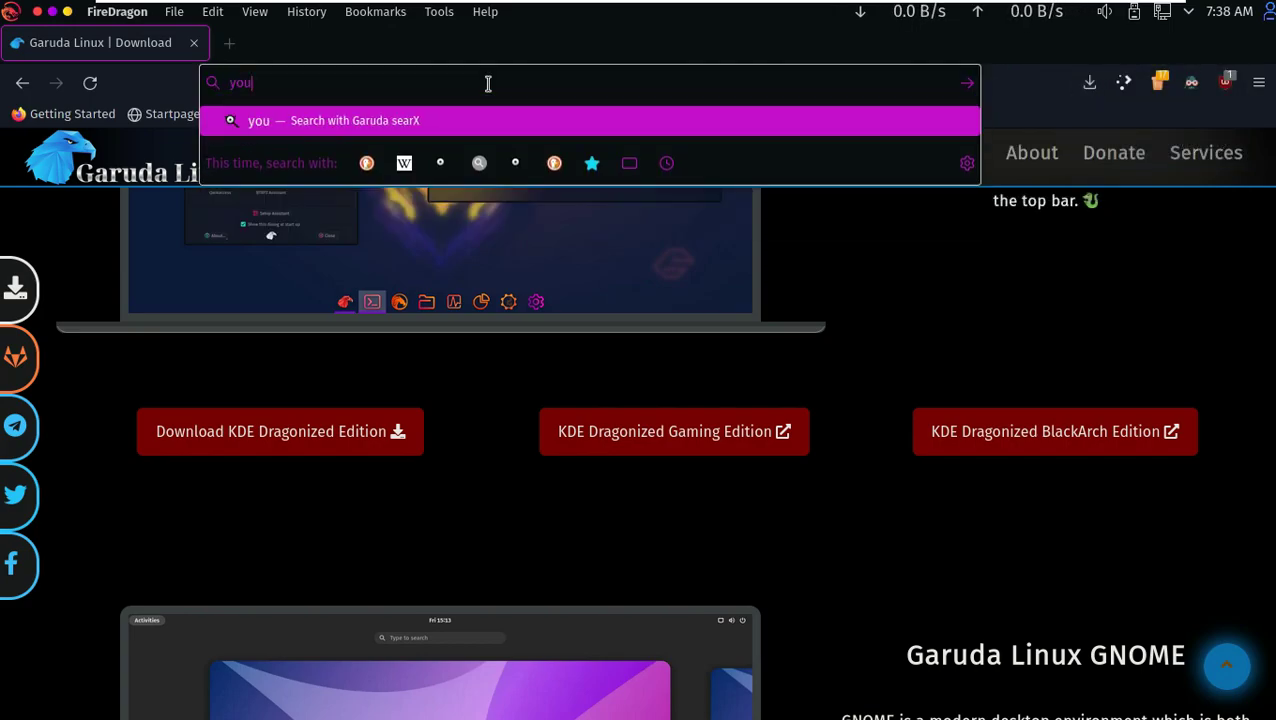
{"action": "type", "text": "tube.com/9to5linux"}
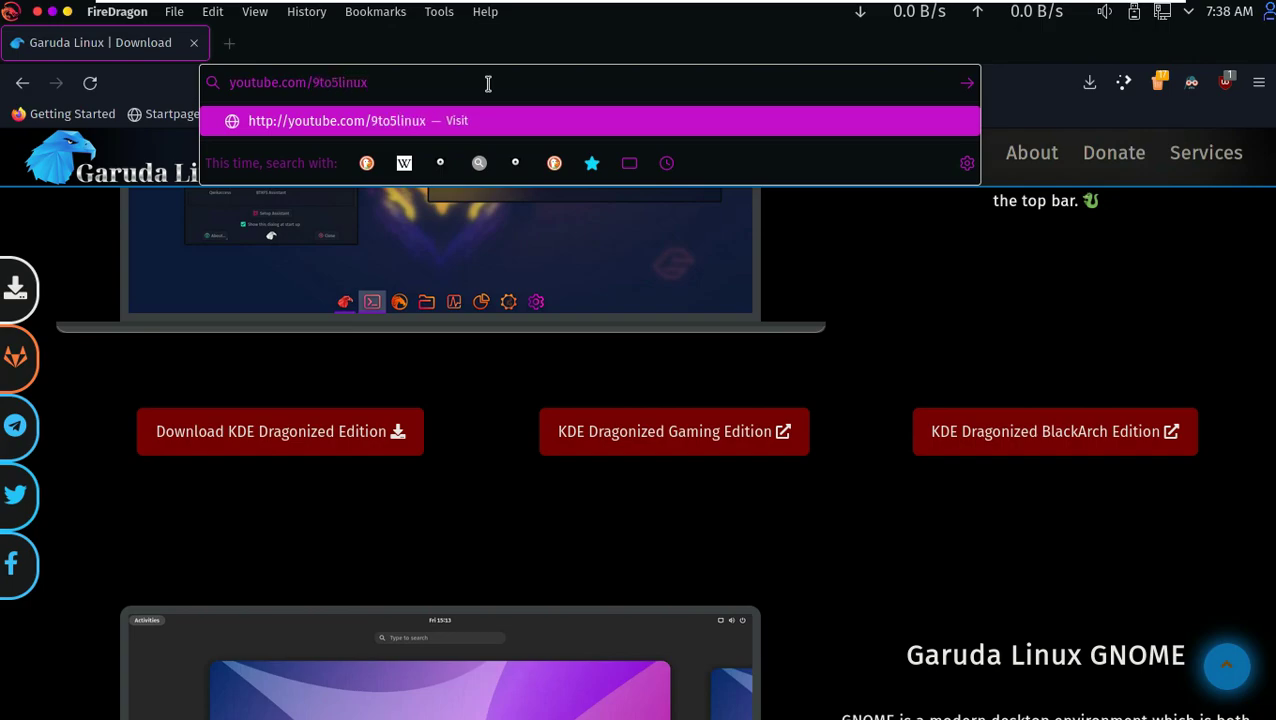
{"action": "key", "text": "Return"}
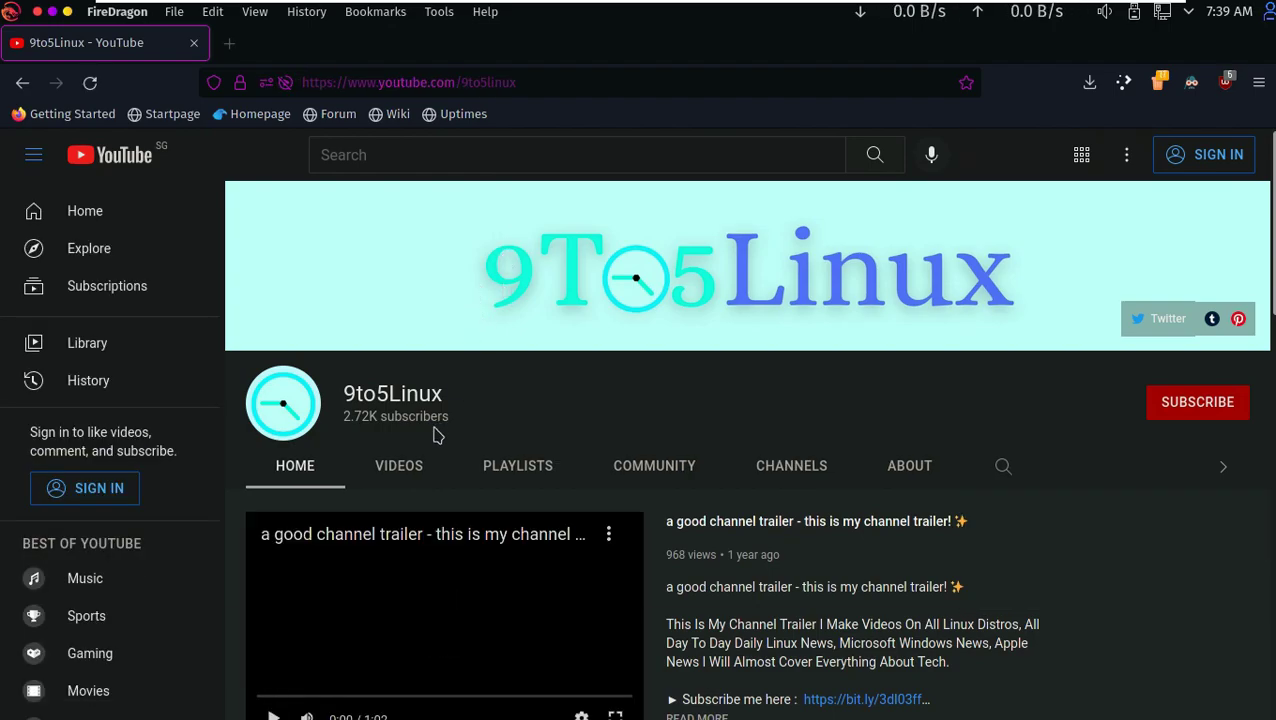
{"action": "left_click", "coordinate": [1172, 411]}
{"action": "left_click", "coordinate": [480, 404]}
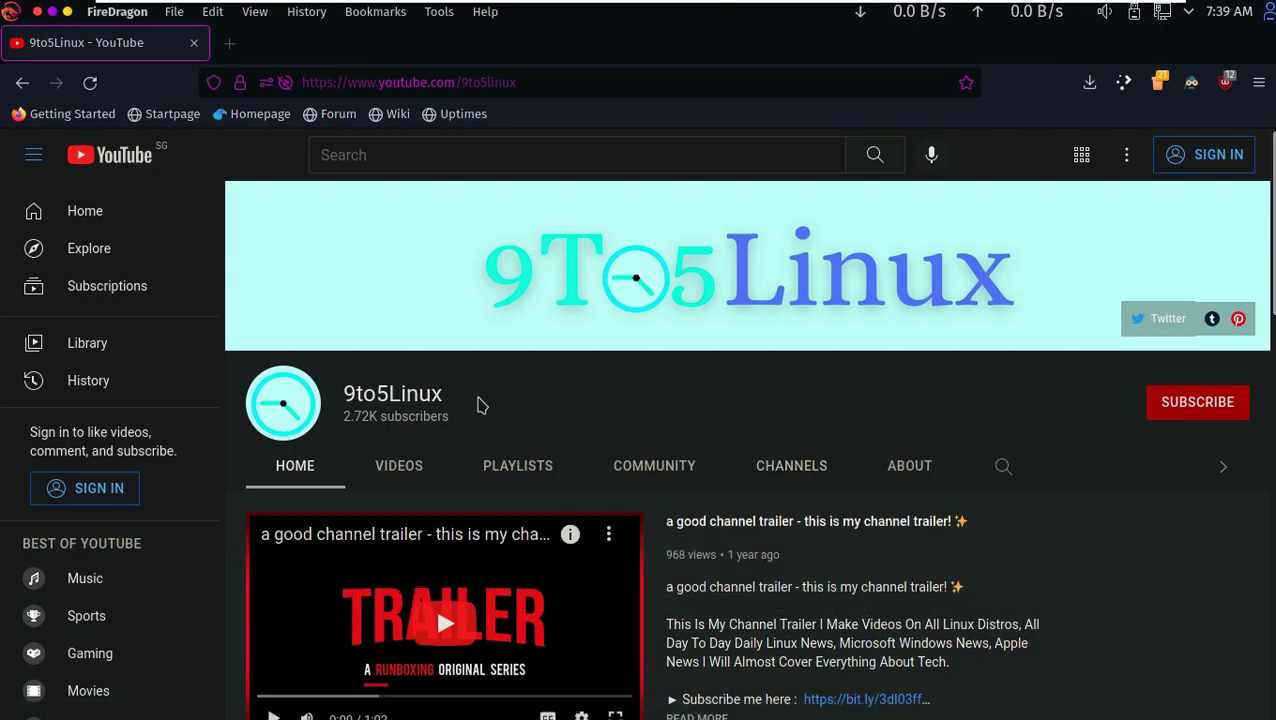
- Read the About page's daily-upload description and weekly schedule, then dismiss another sign-in prompt
{"action": "double_click", "coordinate": [440, 397]}
{"action": "left_click", "coordinate": [910, 468]}
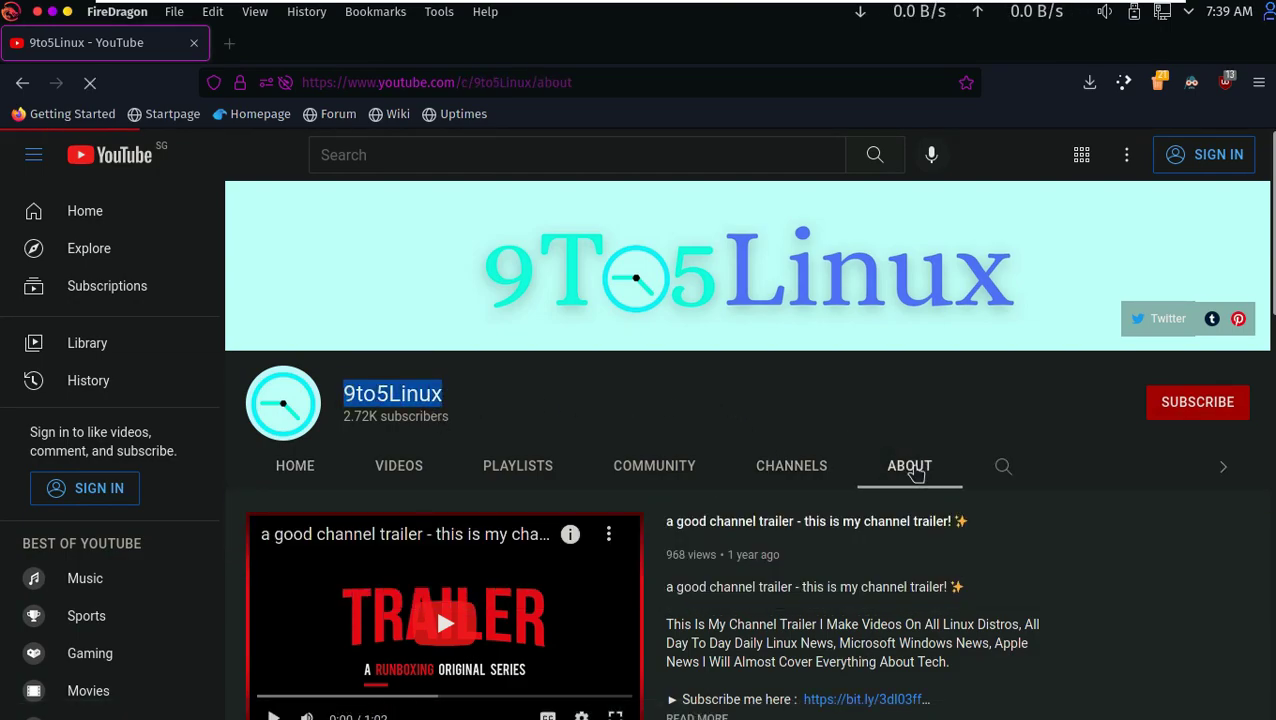
{"action": "scroll", "coordinate": [590, 427], "scroll_direction": "down", "scroll_amount": 2}
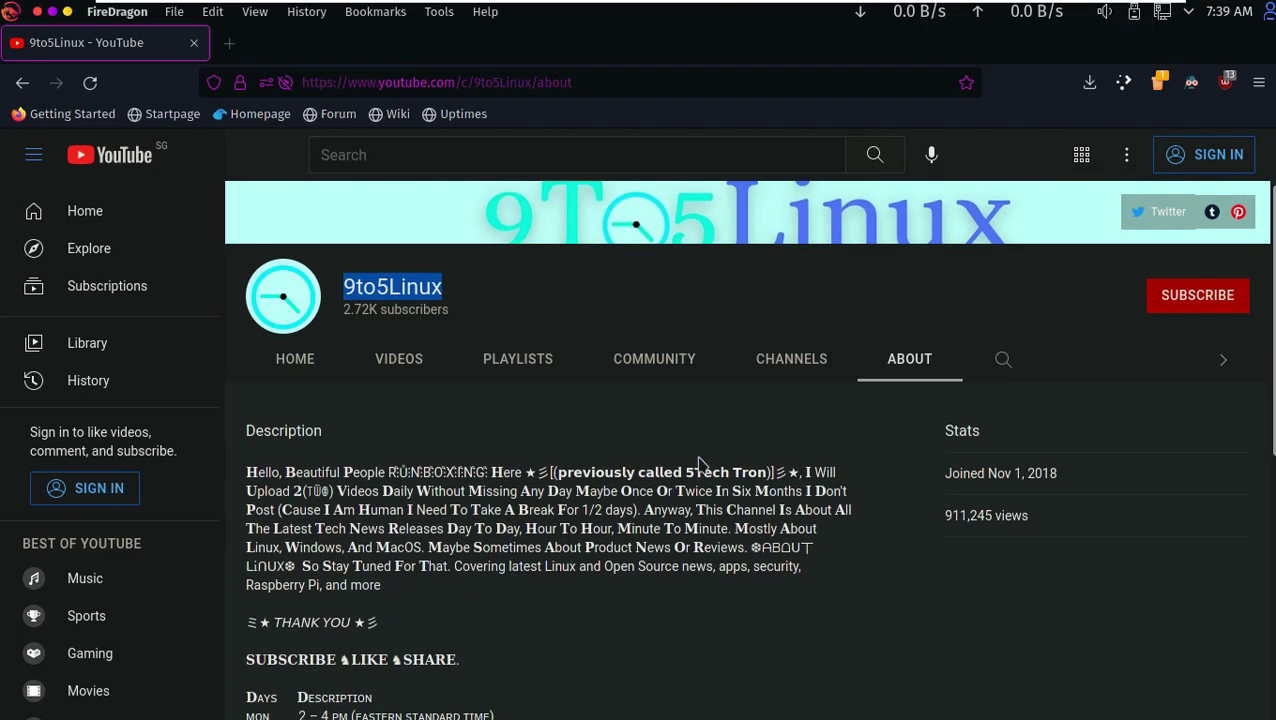
{"action": "left_click_drag", "start_coordinate": [804, 467], "coordinate": [574, 491]}
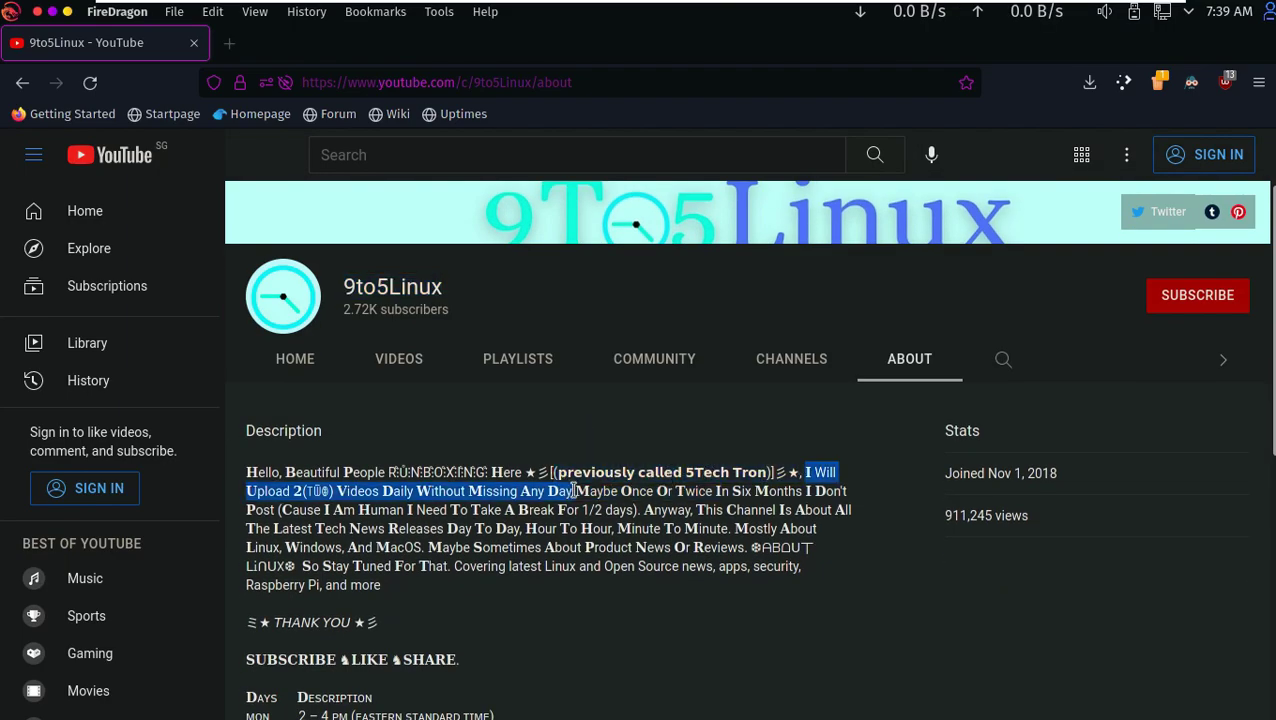
{"action": "scroll", "coordinate": [409, 474], "scroll_direction": "down", "scroll_amount": 4}
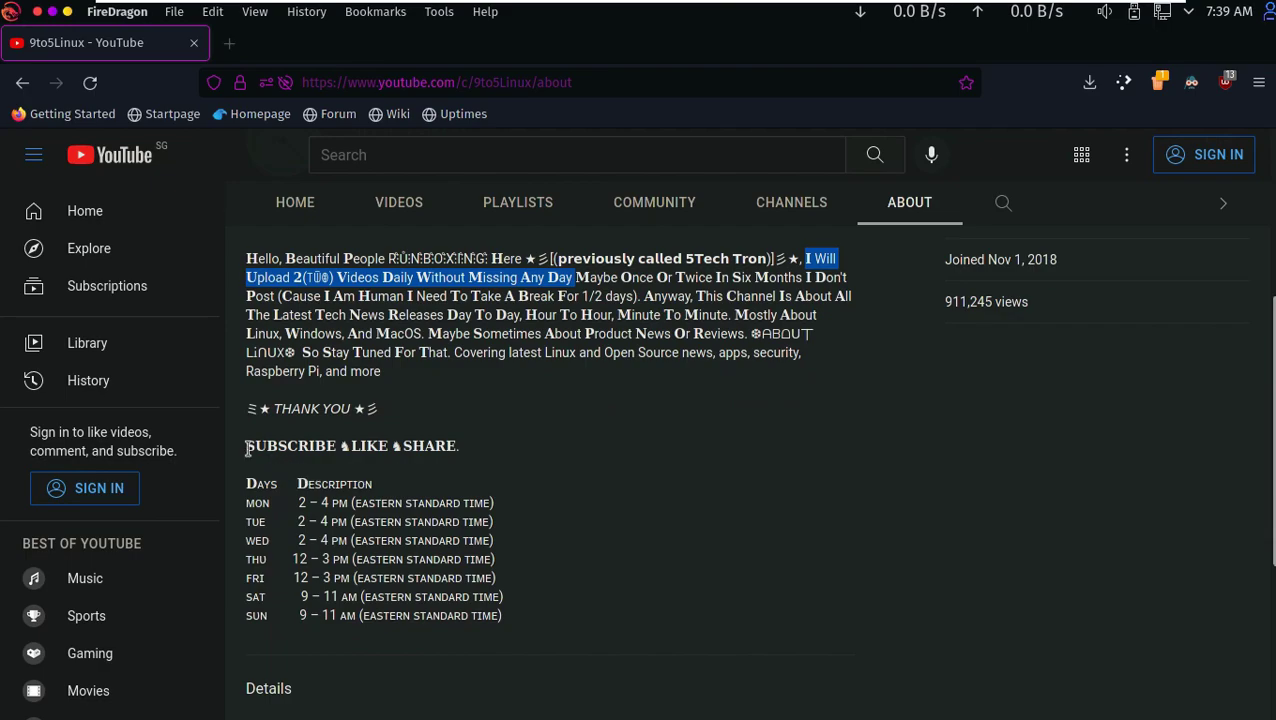
{"action": "left_click_drag", "start_coordinate": [247, 448], "coordinate": [493, 610]}
{"action": "scroll", "coordinate": [588, 497], "scroll_direction": "up", "scroll_amount": 6}
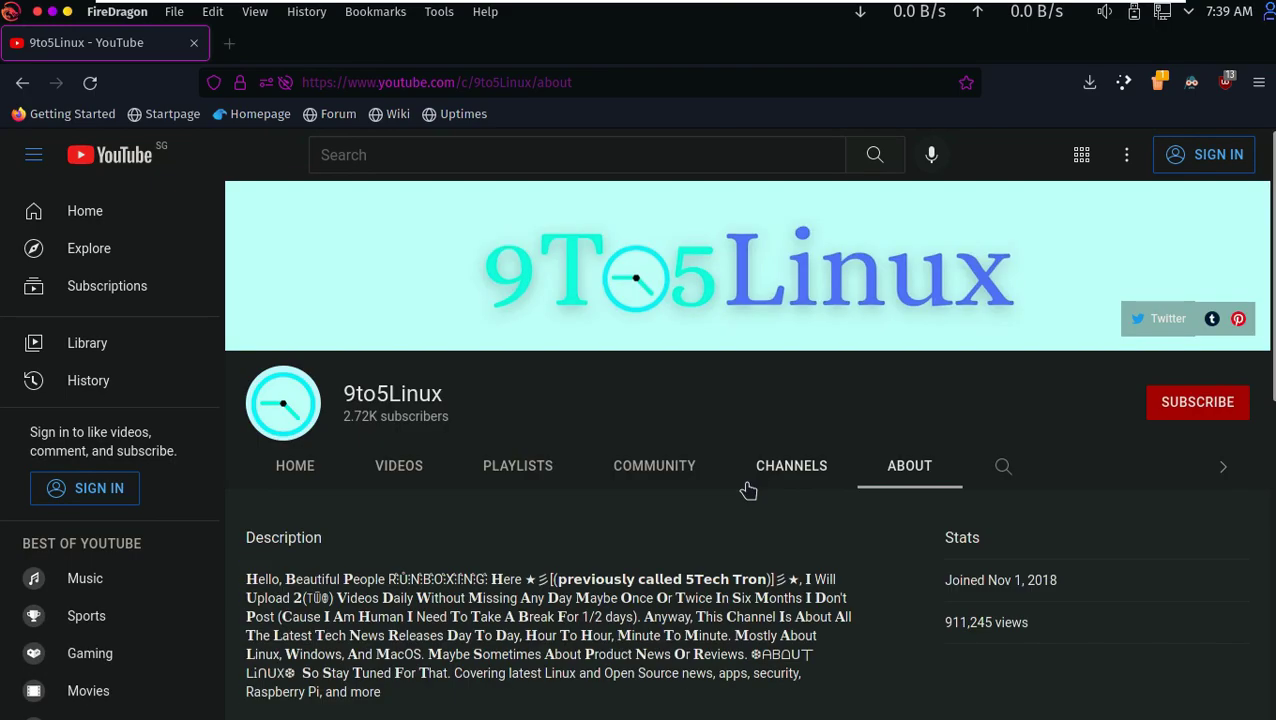
{"action": "left_click", "coordinate": [1166, 418]}
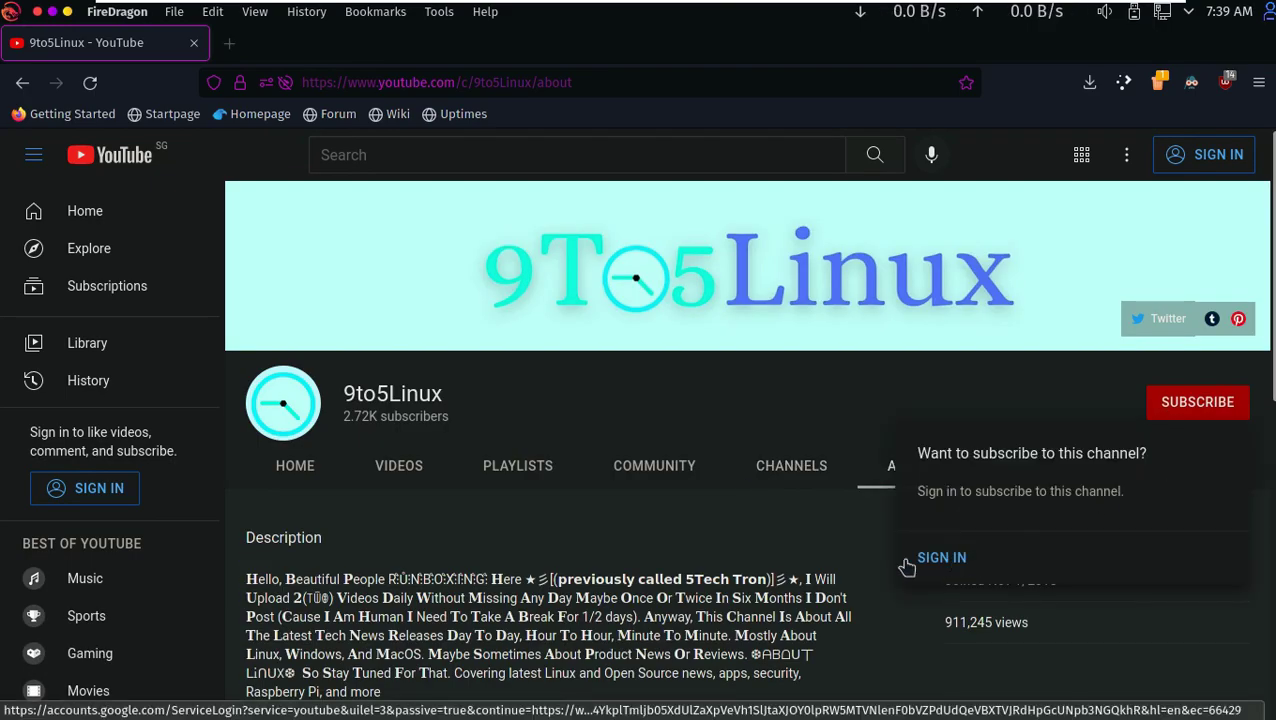
{"action": "left_click", "coordinate": [735, 413]}
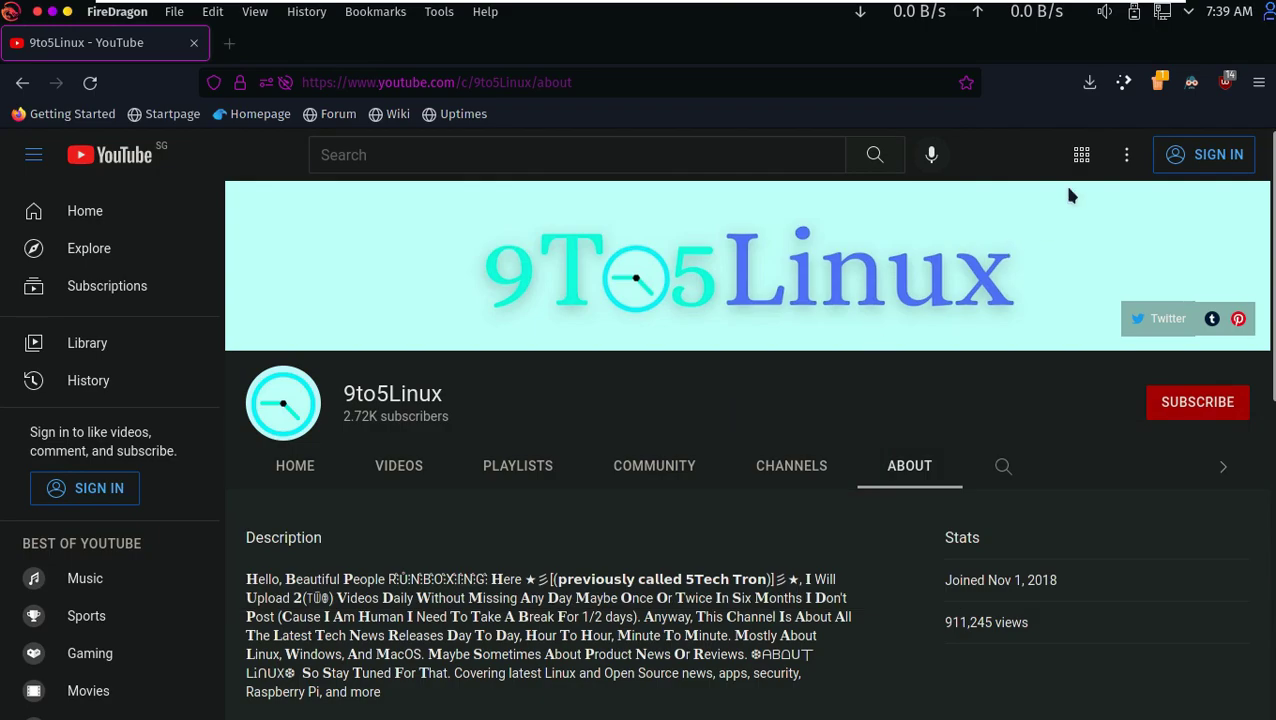
- Close FireDragon and launch the Install Garuda Linux desktop icon in a maximised window
{"action": "left_click", "coordinate": [196, 44]}
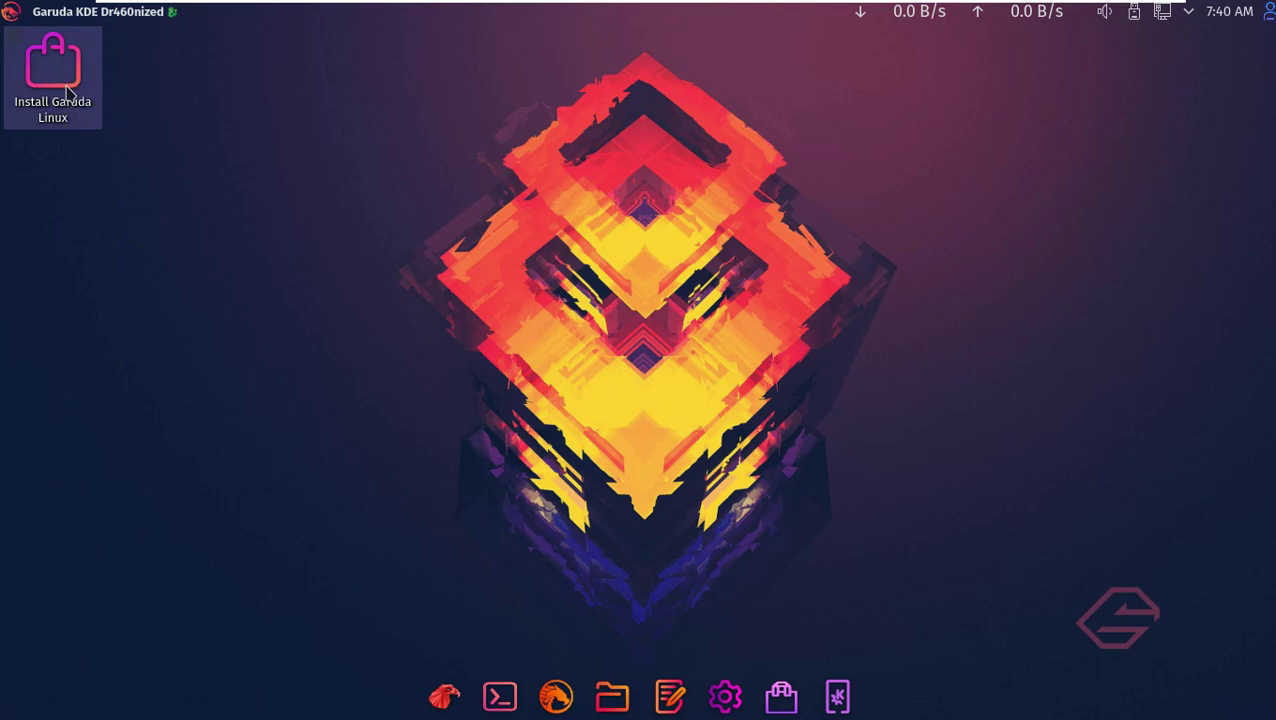
{"action": "right_click", "coordinate": [67, 92]}
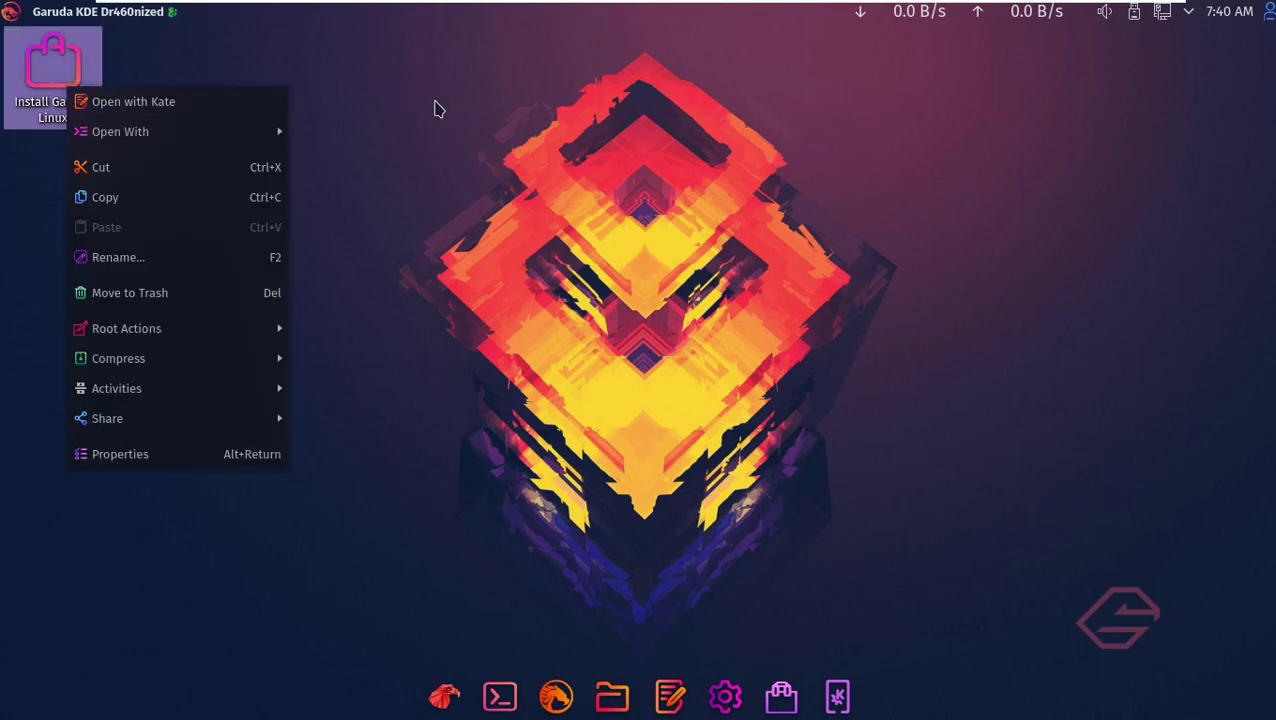
{"action": "left_click", "coordinate": [368, 122]}
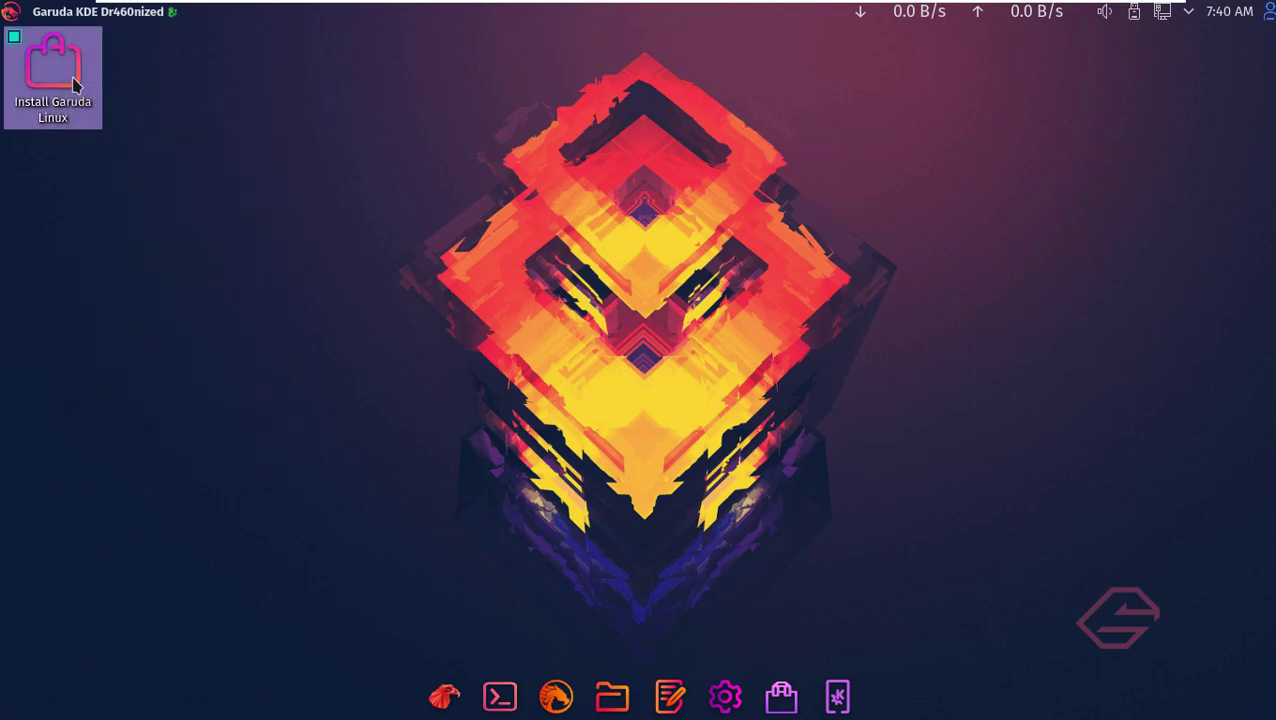
{"action": "double_click", "coordinate": [75, 85]}
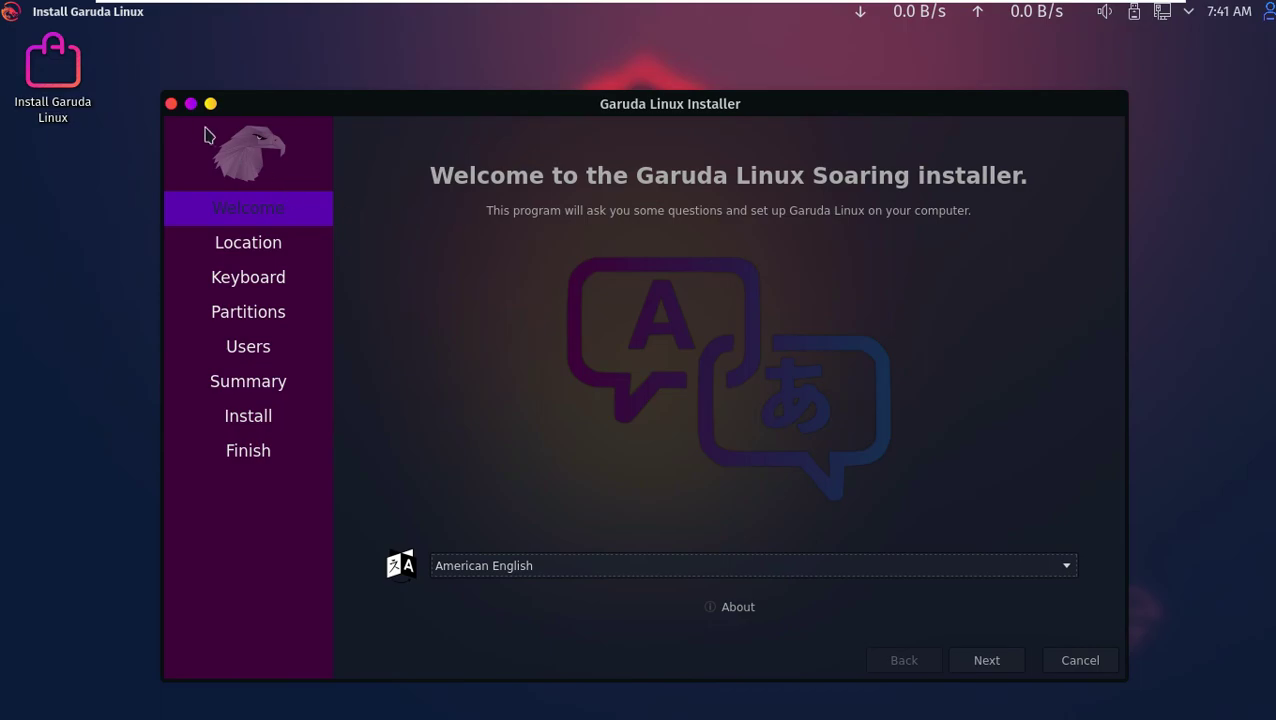
{"action": "left_click", "coordinate": [191, 105]}
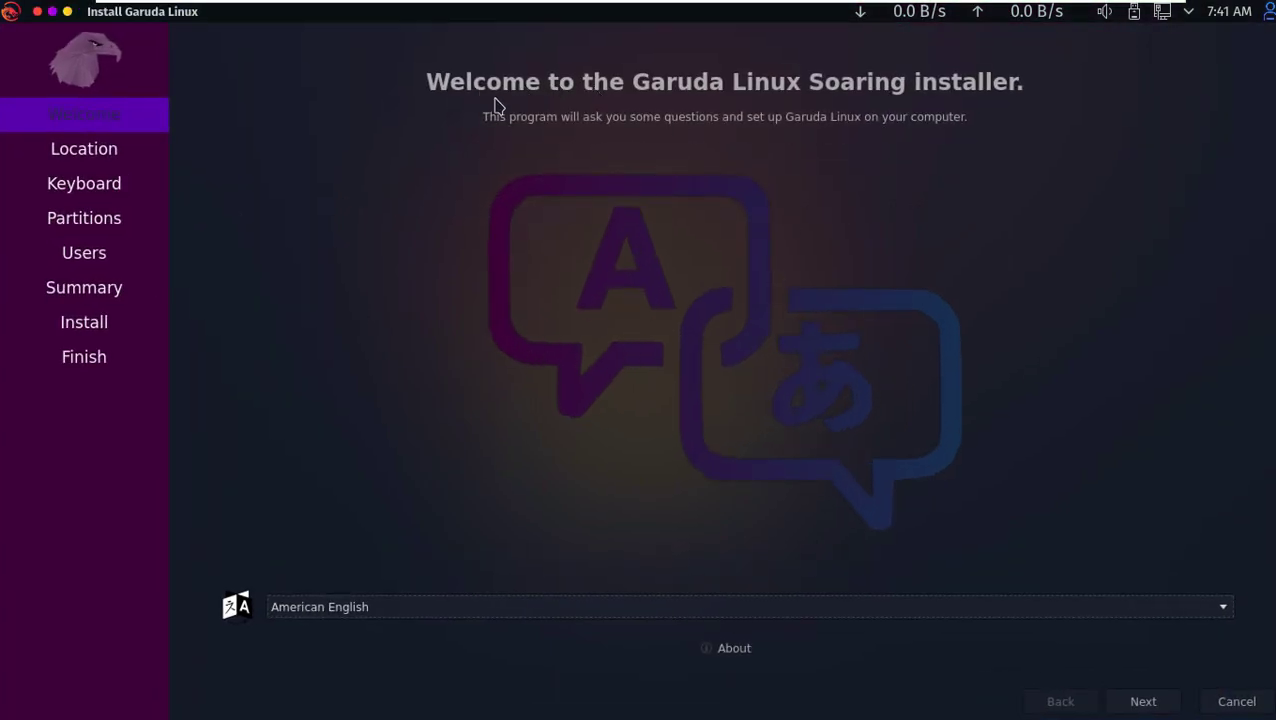
- Keep American English as the installer language and move on to Location
{"action": "left_click", "coordinate": [627, 607]}
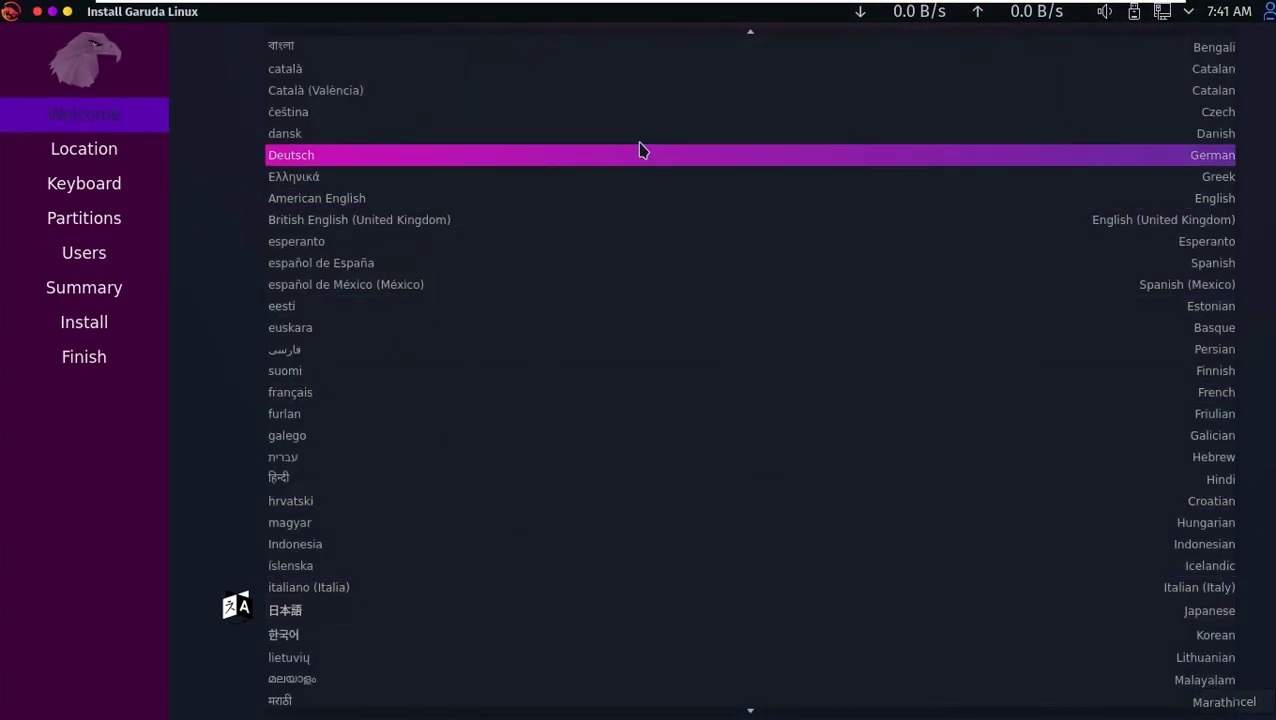
{"action": "key", "text": "Escape"}
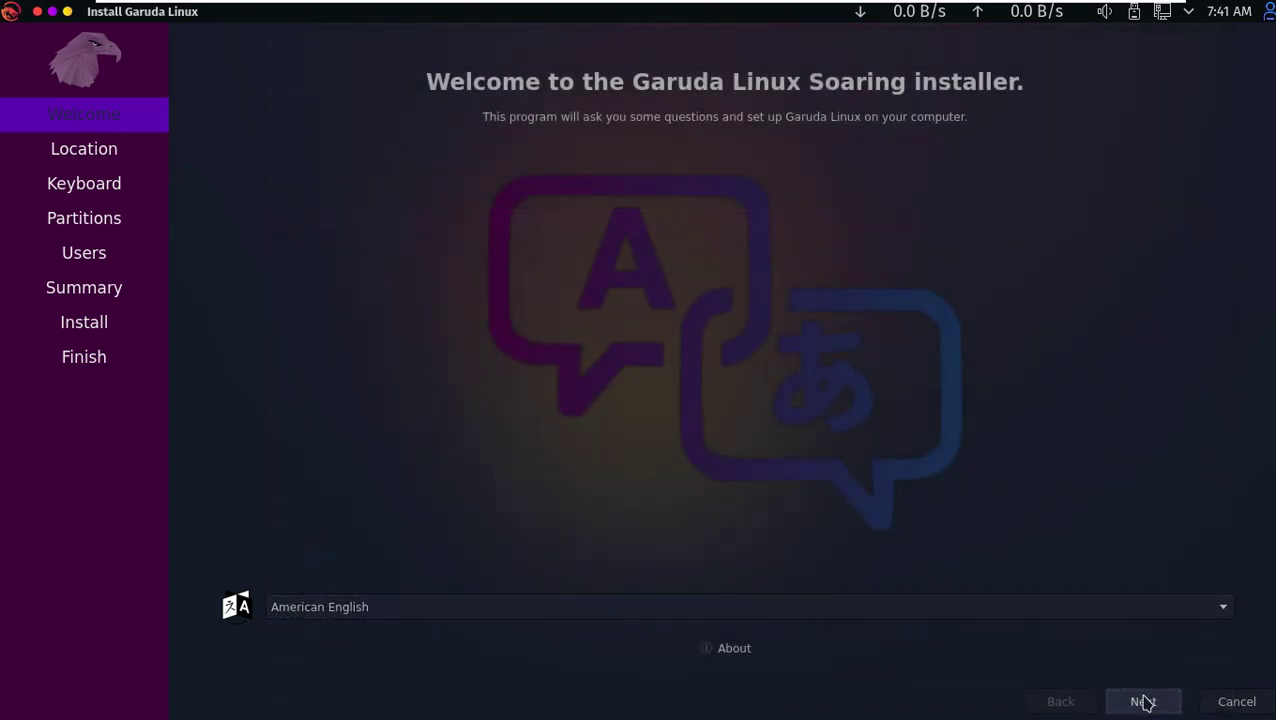
{"action": "left_click", "coordinate": [1140, 700]}
- Set the timezone to America/Los Angeles and keep the Generic 105-key PC keyboard
{"action": "left_click", "coordinate": [460, 190]}
{"action": "left_click", "coordinate": [456, 185]}
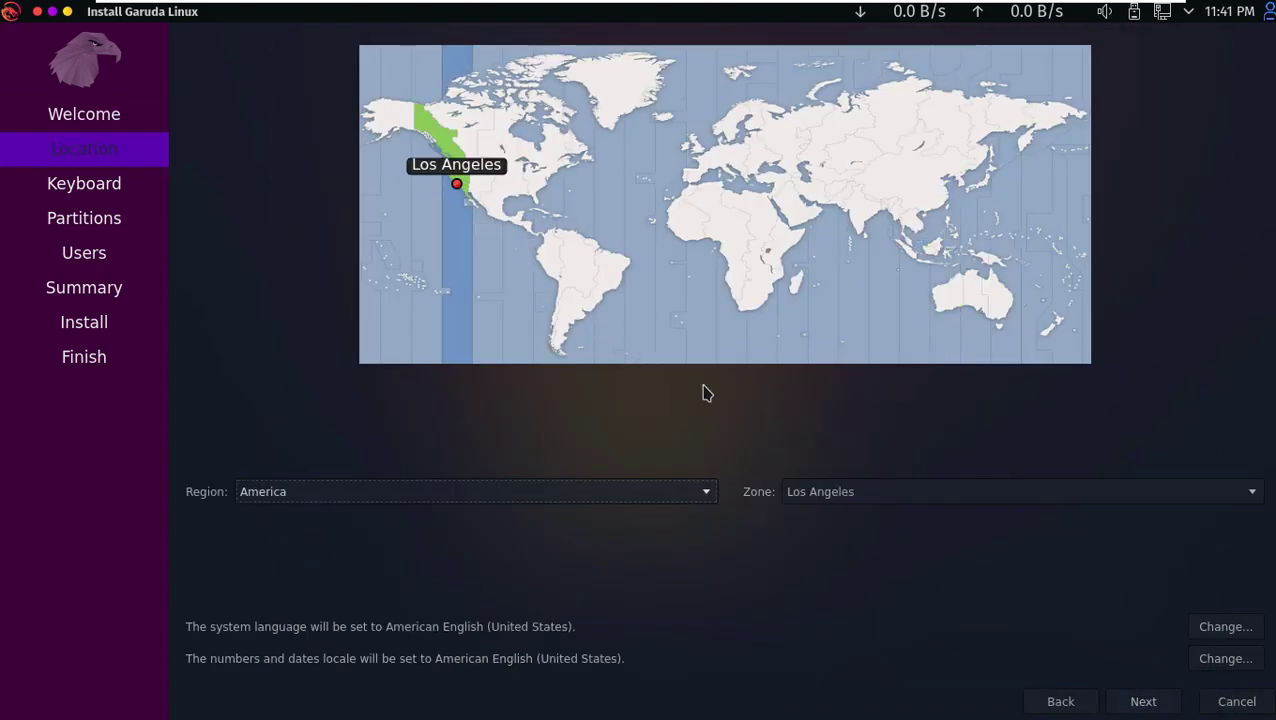
{"action": "left_click", "coordinate": [573, 500]}
{"action": "left_click", "coordinate": [813, 498]}
{"action": "left_click", "coordinate": [657, 462]}
{"action": "left_click", "coordinate": [1142, 700]}
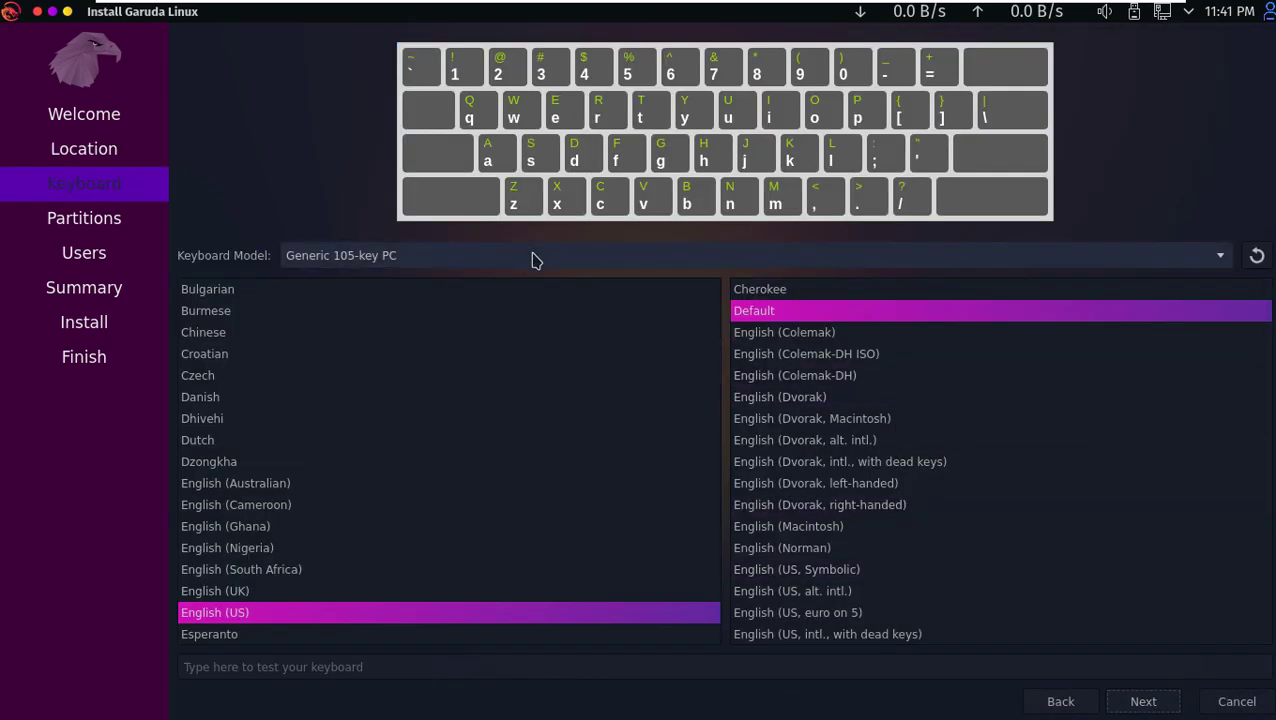
{"action": "left_click", "coordinate": [533, 256]}
{"action": "left_click", "coordinate": [1253, 207]}
- Choose Erase disk with No Swap, no encryption, and the boot loader on the Master Boot Record
{"action": "left_click", "coordinate": [1142, 700]}
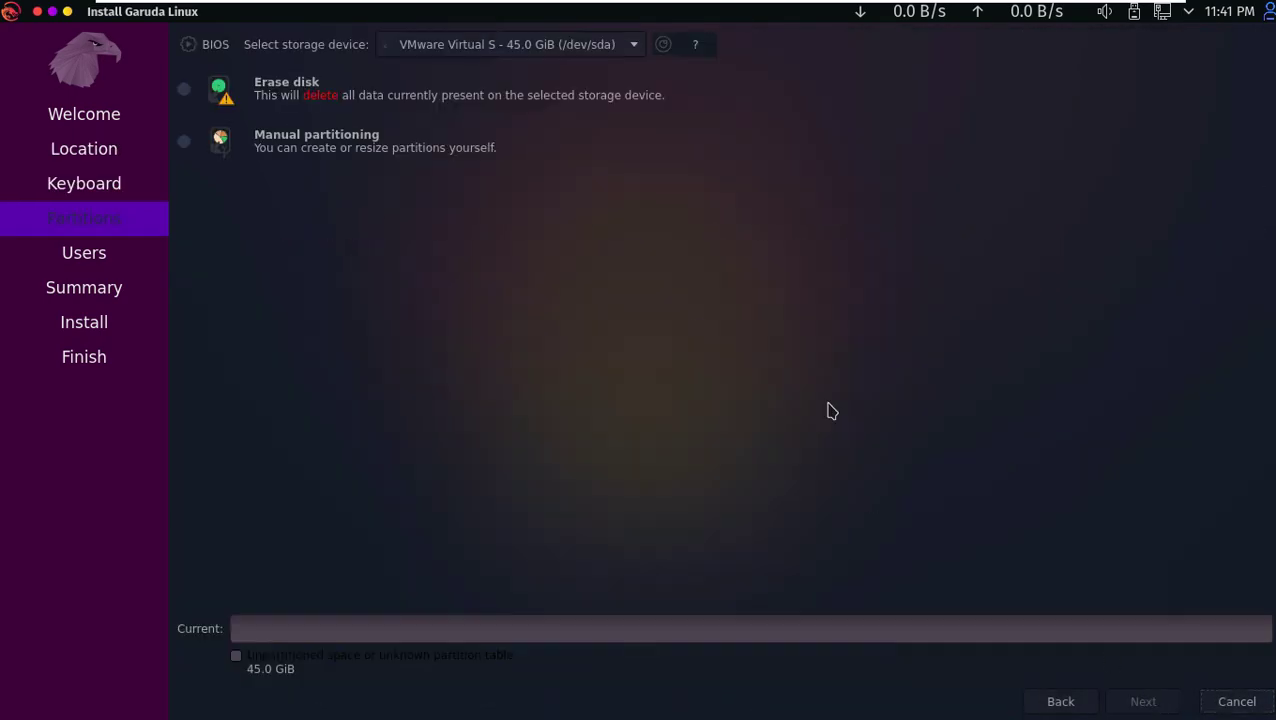
{"action": "left_click", "coordinate": [240, 90]}
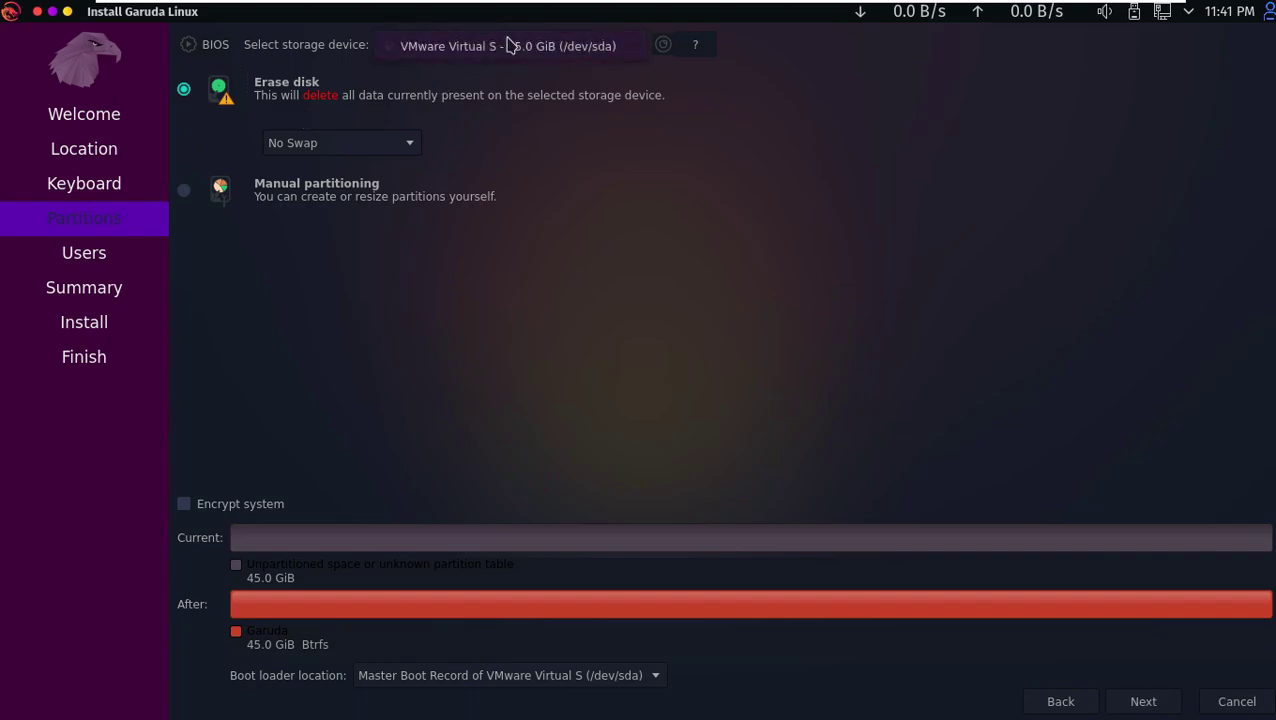
{"action": "left_click", "coordinate": [393, 142]}
{"action": "left_click", "coordinate": [194, 247]}
{"action": "left_click", "coordinate": [184, 196]}
{"action": "left_click", "coordinate": [185, 93]}
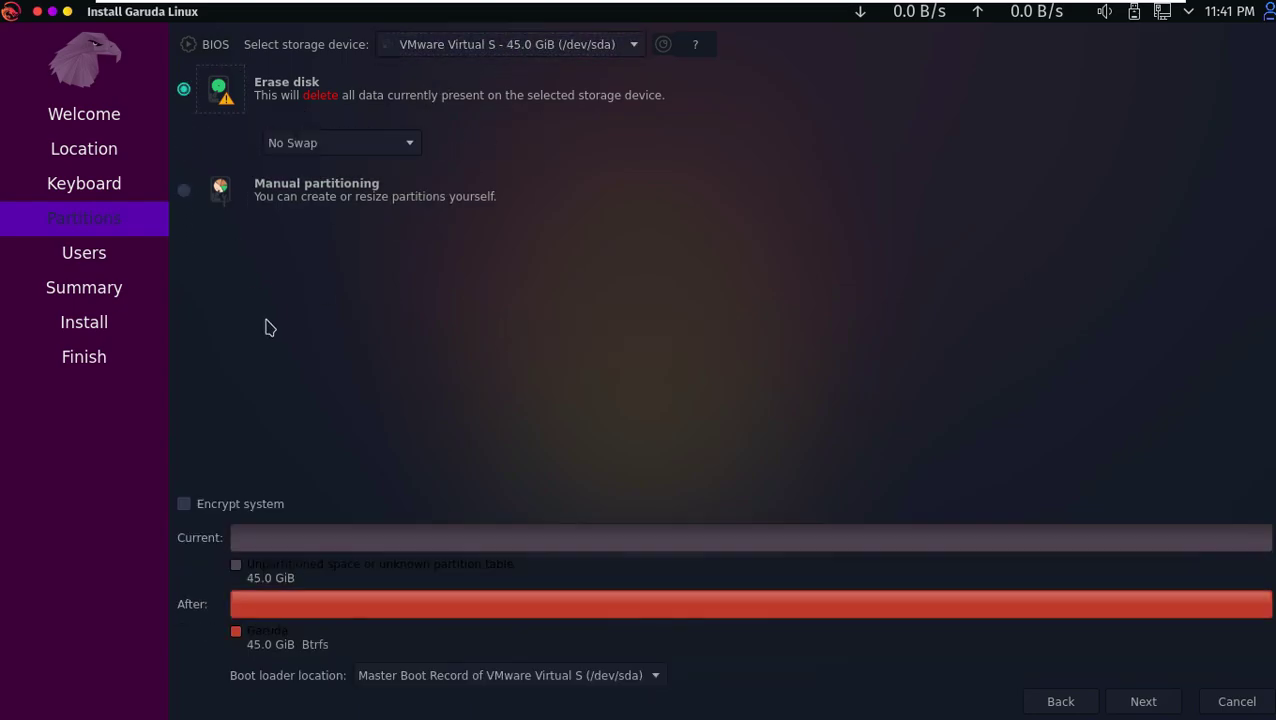
{"action": "left_click", "coordinate": [249, 512]}
{"action": "left_click", "coordinate": [248, 515]}
{"action": "left_click", "coordinate": [522, 676]}
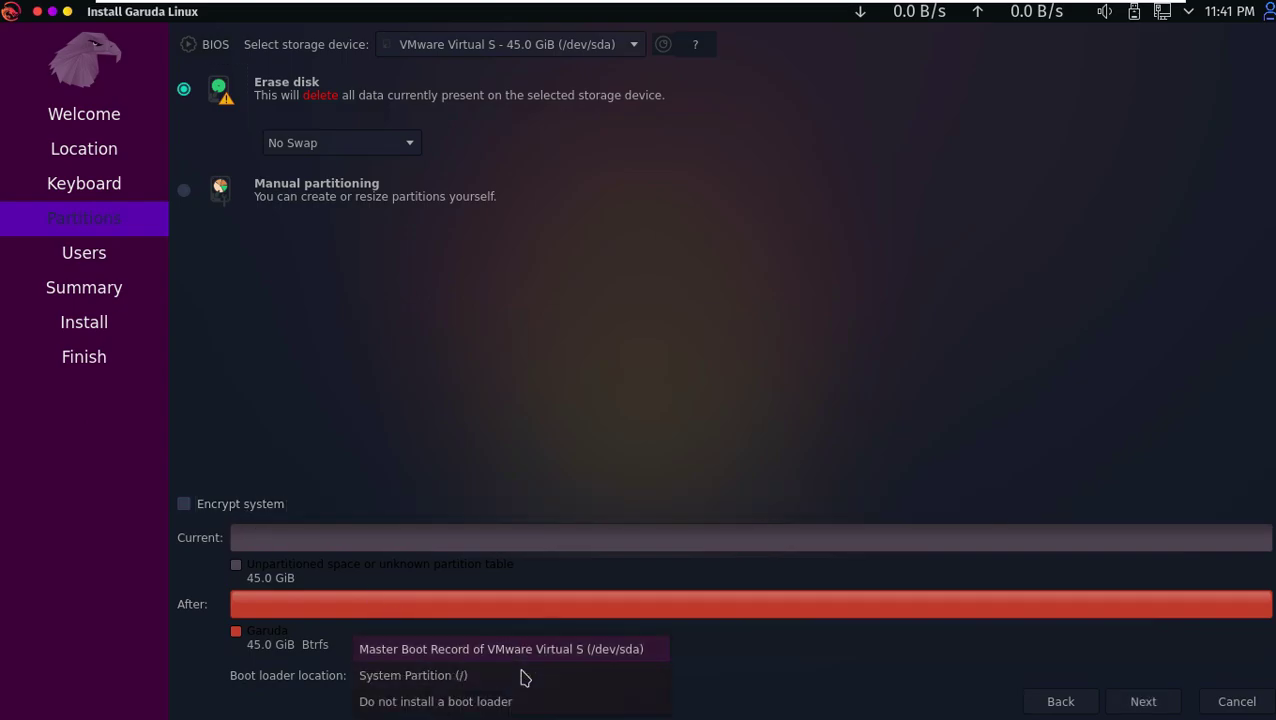
{"action": "left_click", "coordinate": [686, 440]}
{"action": "left_click", "coordinate": [1143, 701]}
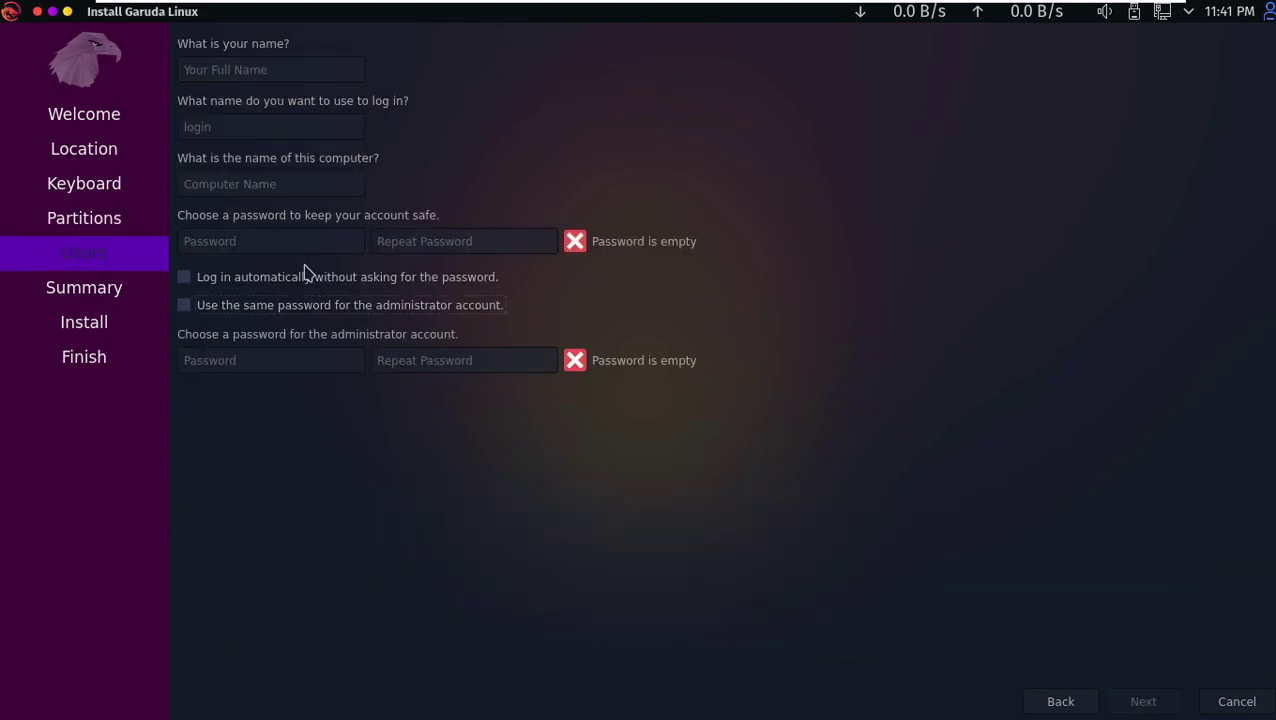
- Enter the user's full name and trim the machine suffix from the computer name
{"action": "left_click", "coordinate": [222, 71]}
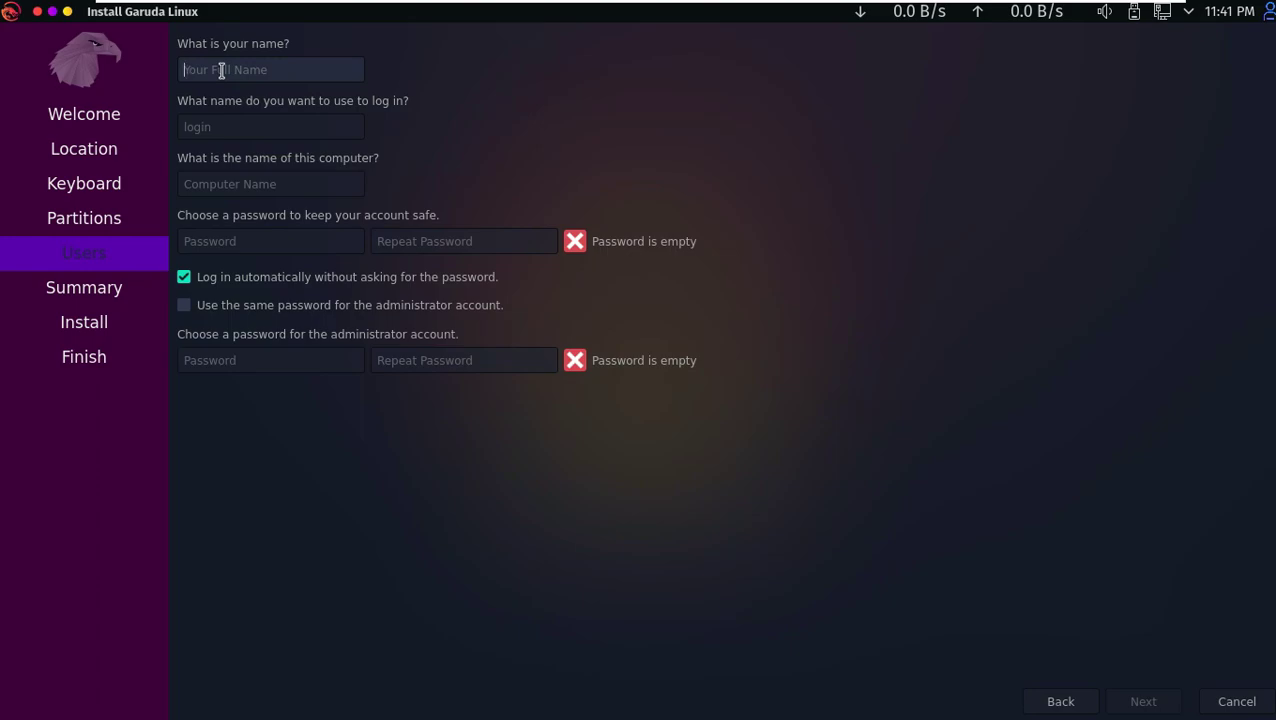
{"action": "type", "text": "Runboxing"}
{"action": "left_click", "coordinate": [243, 184]}
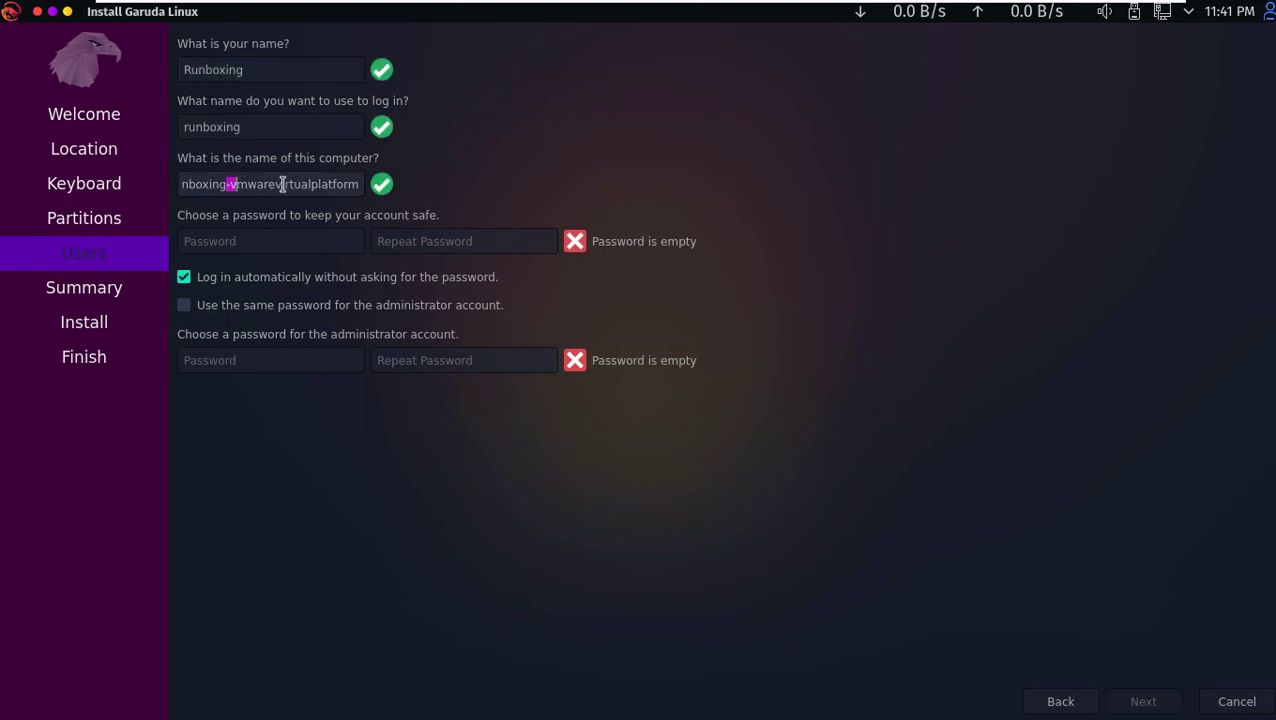
{"action": "key", "text": "shift+End"}
{"action": "key", "text": "BackSpace"}
- Enter and confirm the account password, and reuse it for the administrator account
{"action": "left_click", "coordinate": [325, 241]}
{"action": "type", "text": "r"}
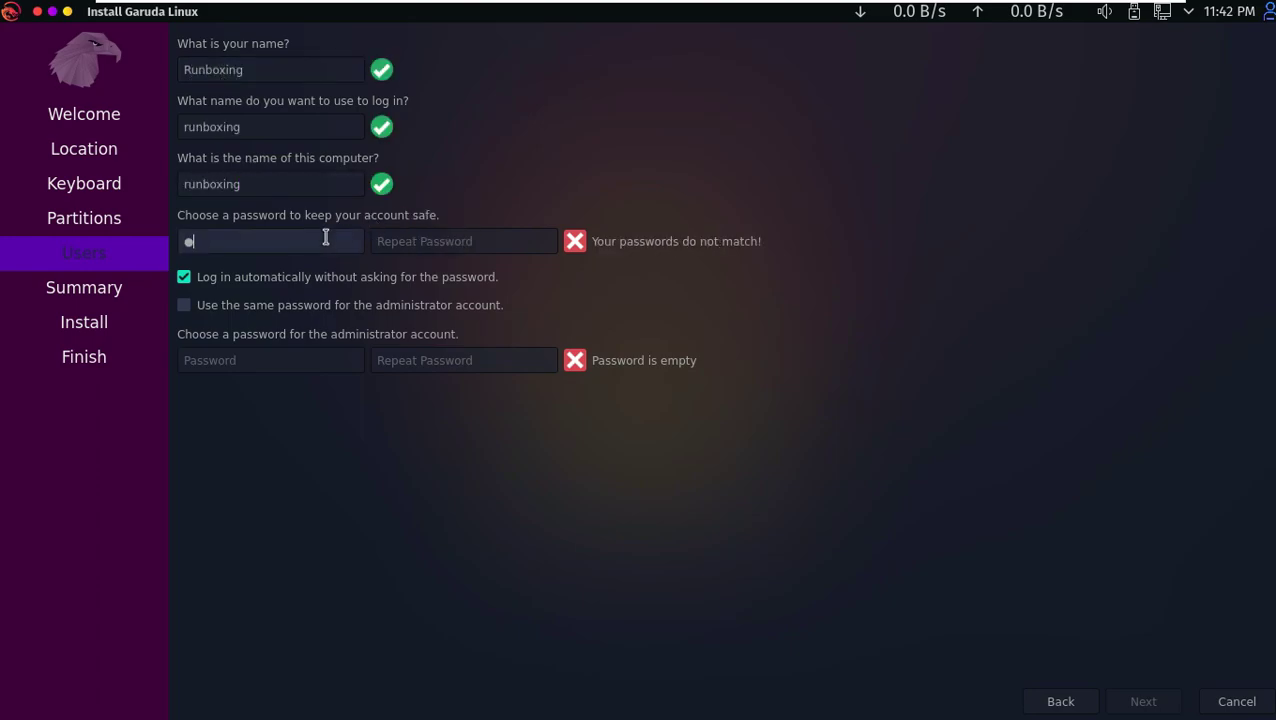
{"action": "left_click", "coordinate": [380, 241]}
{"action": "type", "text": "12345"}
{"action": "left_click", "coordinate": [268, 308]}
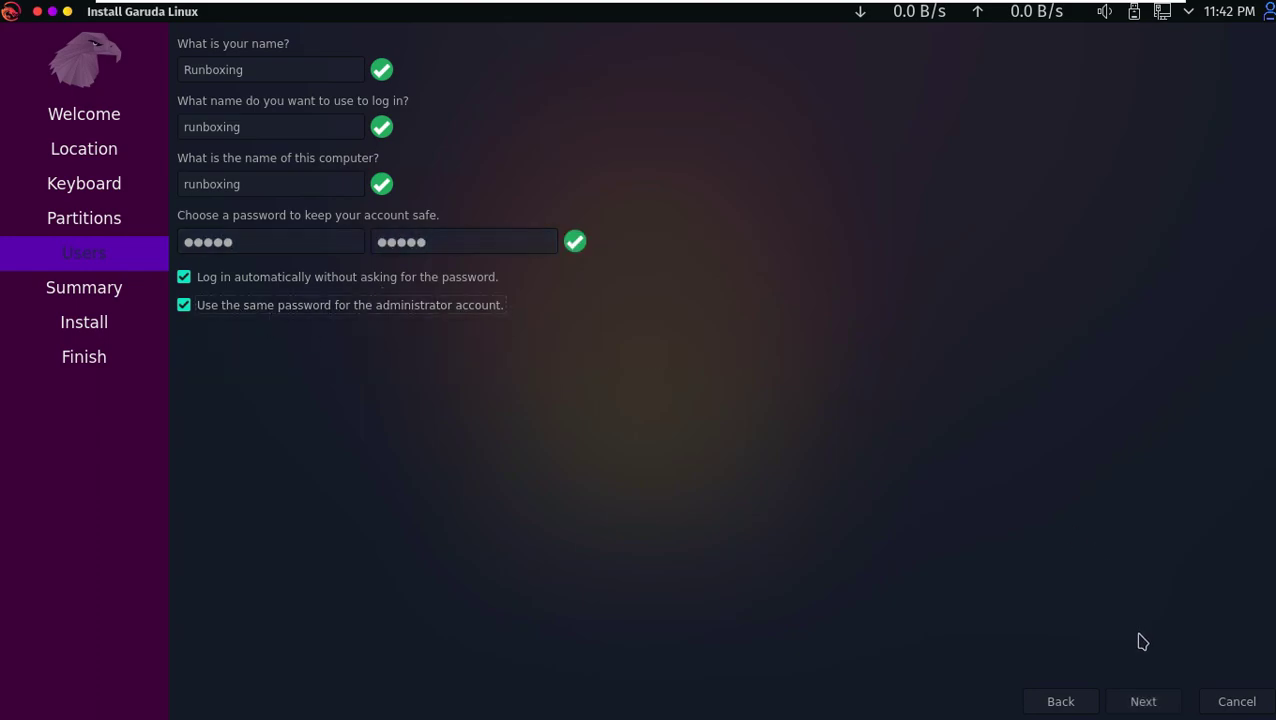
{"action": "left_click", "coordinate": [1142, 701]}
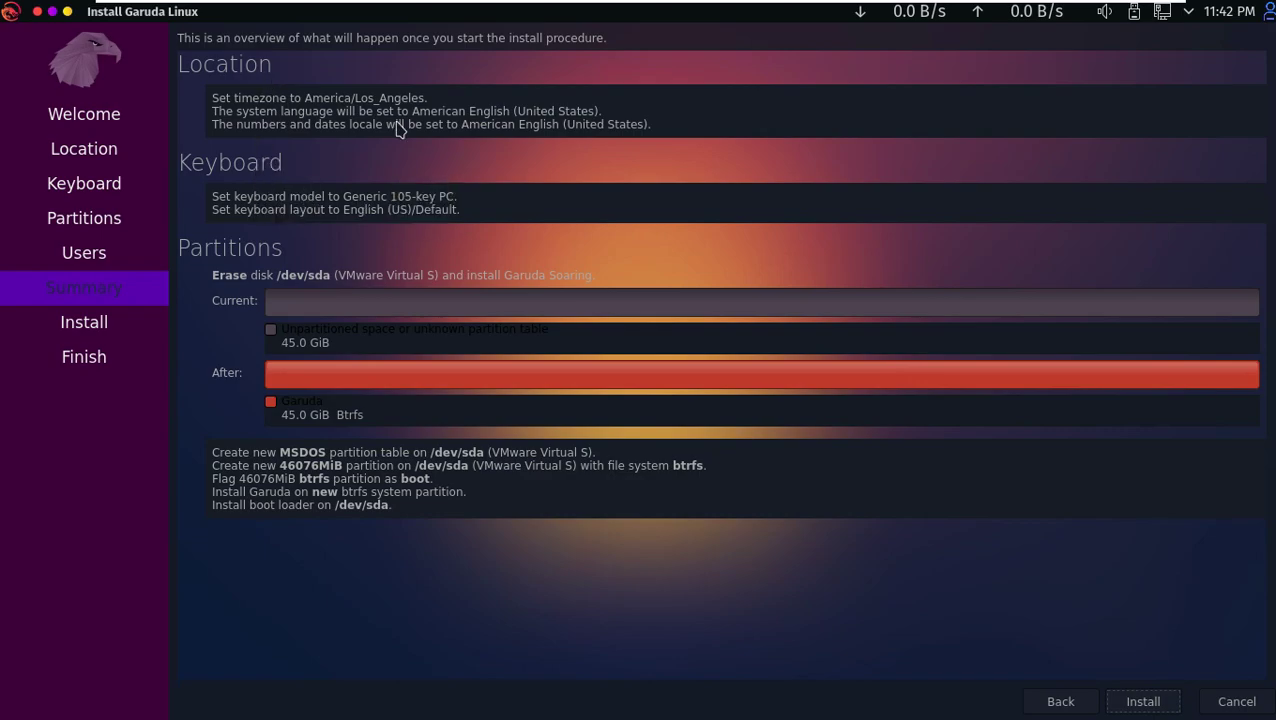
- Start the installation and confirm Install Now to write Garuda onto the erased disk
{"action": "left_click", "coordinate": [1145, 699]}
{"action": "left_click", "coordinate": [624, 352]}
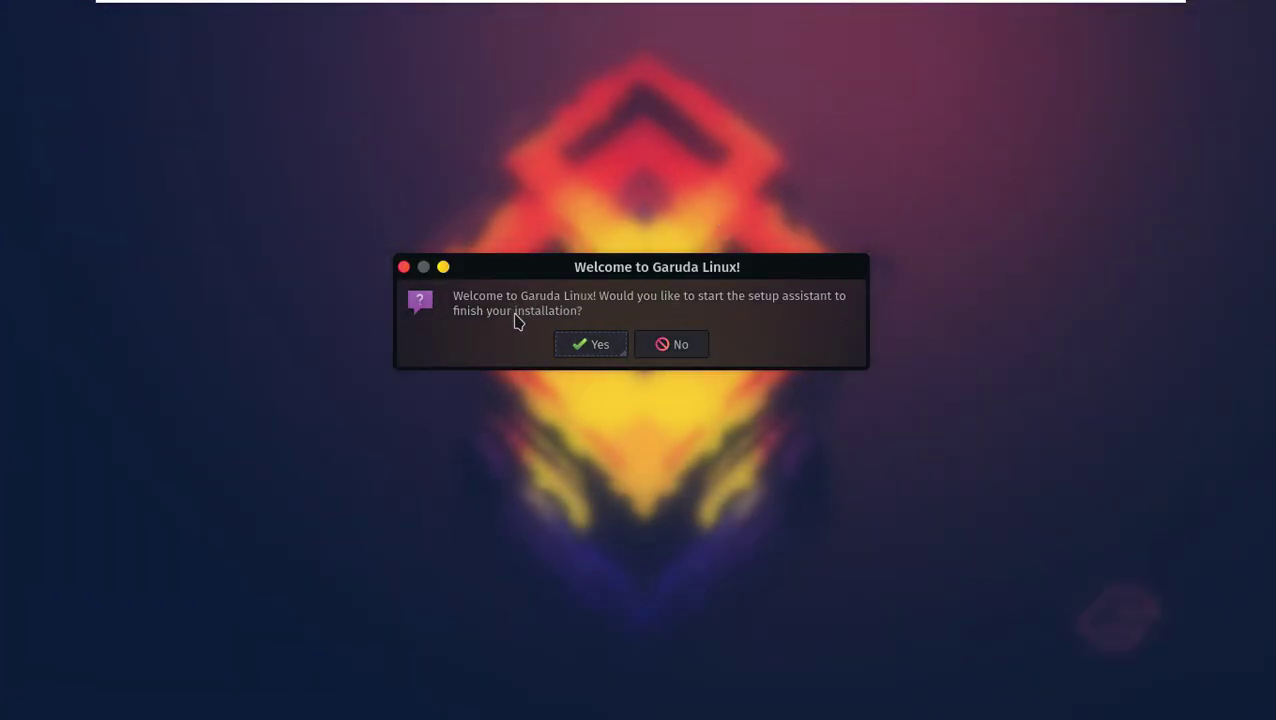
- Decline the setup assistant, look at About Garuda Welcome, then close the welcome window
{"action": "left_click", "coordinate": [680, 346]}
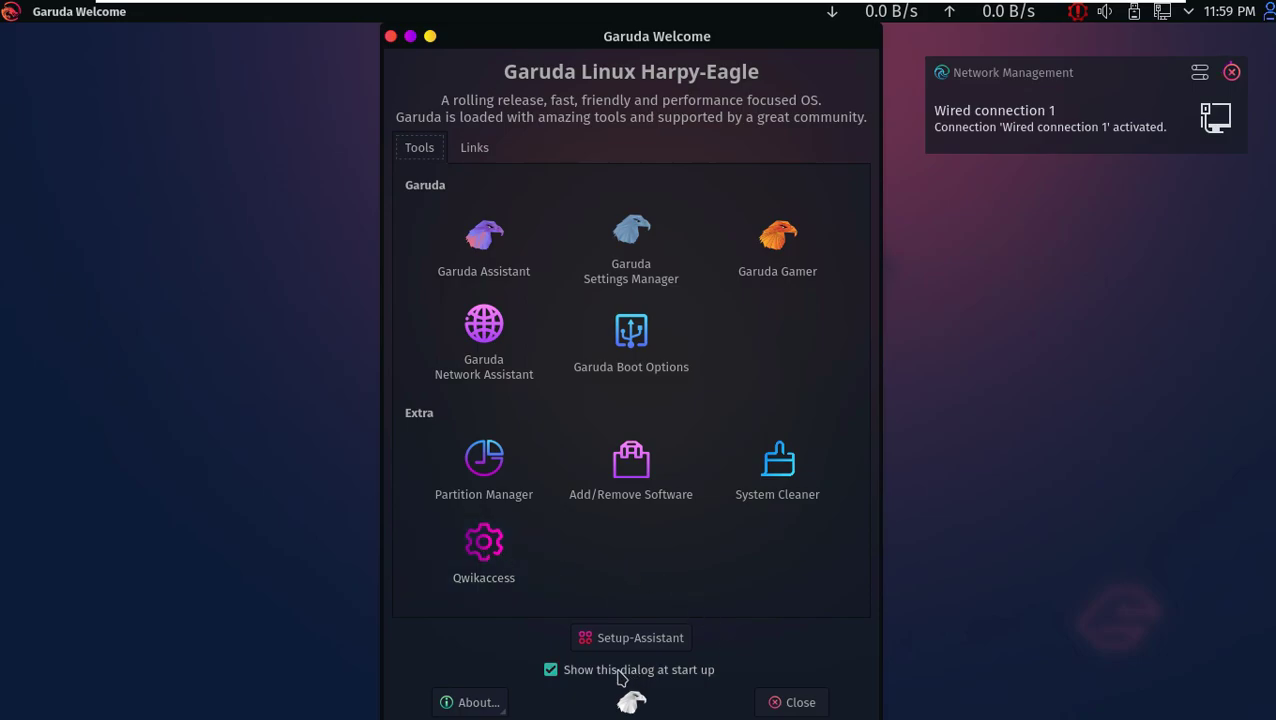
{"action": "left_click", "coordinate": [492, 701]}
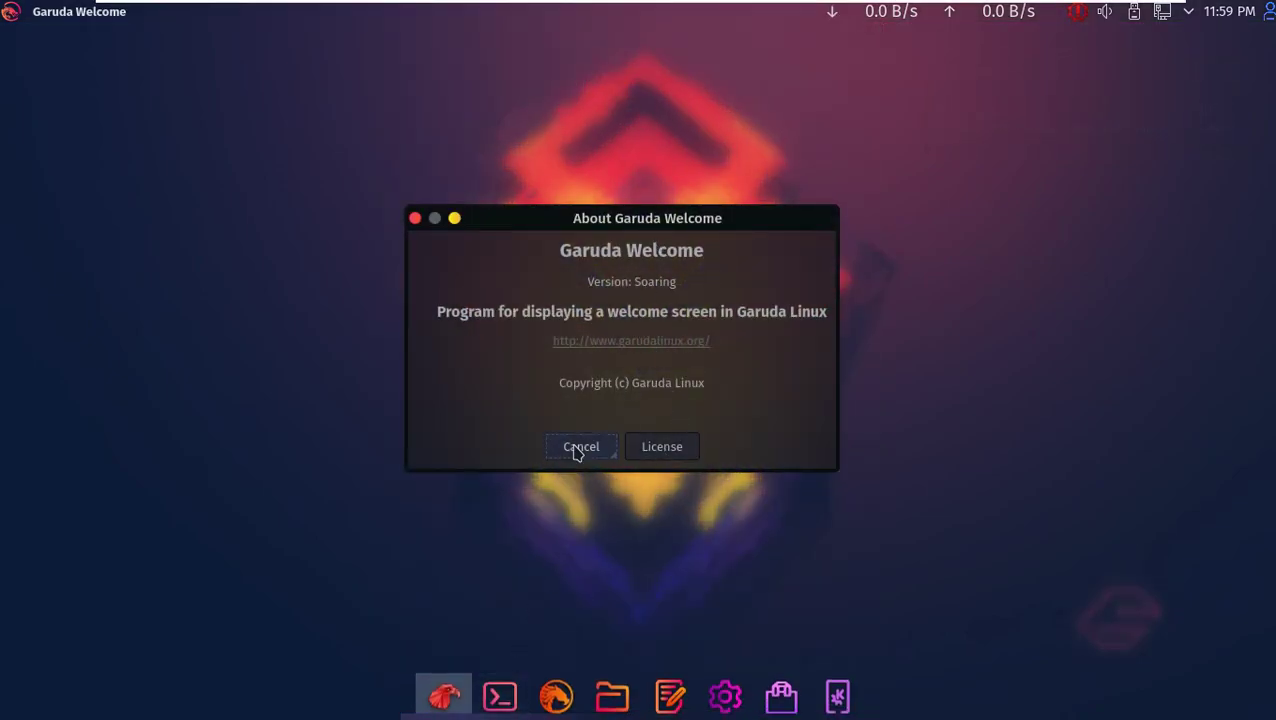
{"action": "left_click", "coordinate": [579, 448]}
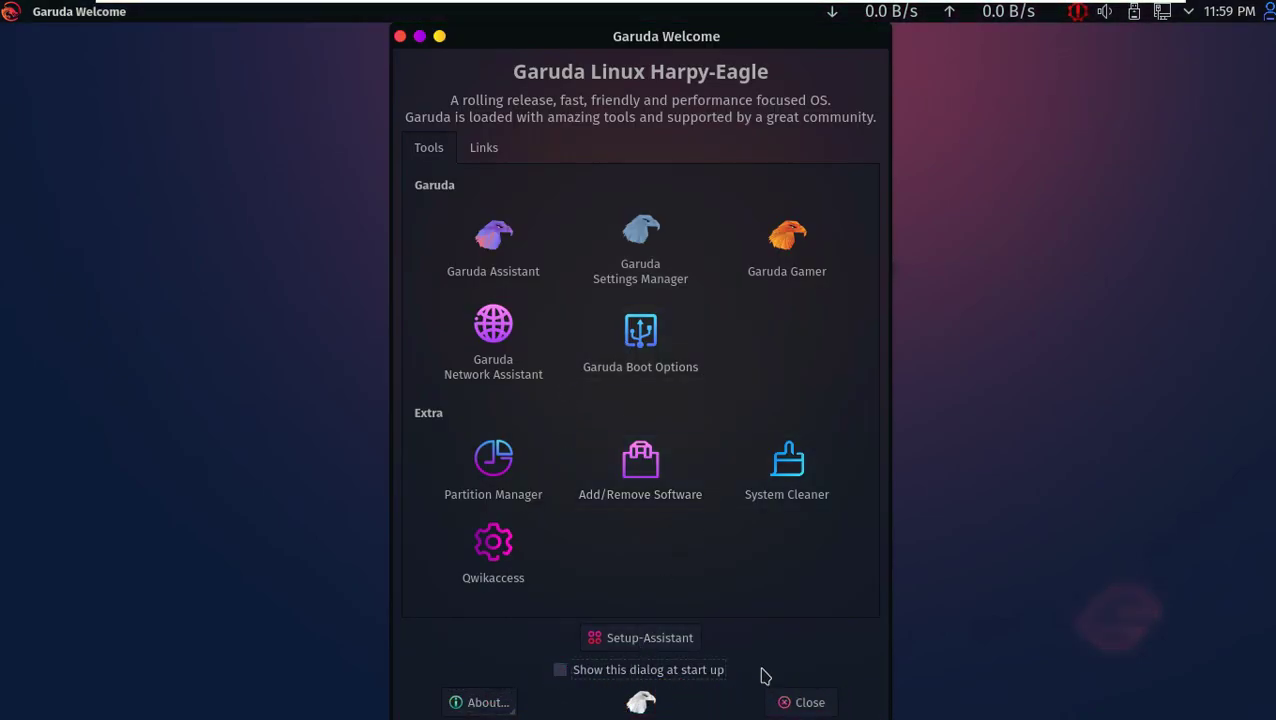
{"action": "left_click", "coordinate": [797, 701]}
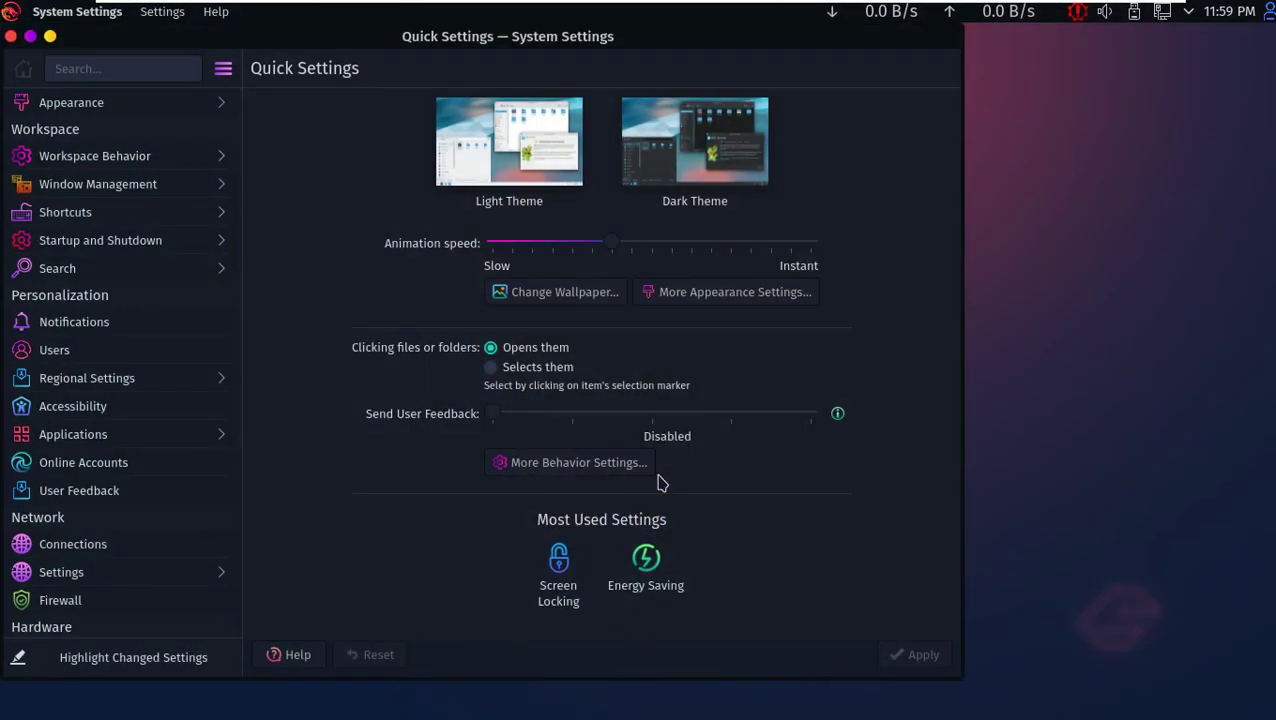
- Maximize System Settings and view the About this System and Users pages
{"action": "left_click", "coordinate": [30, 35]}
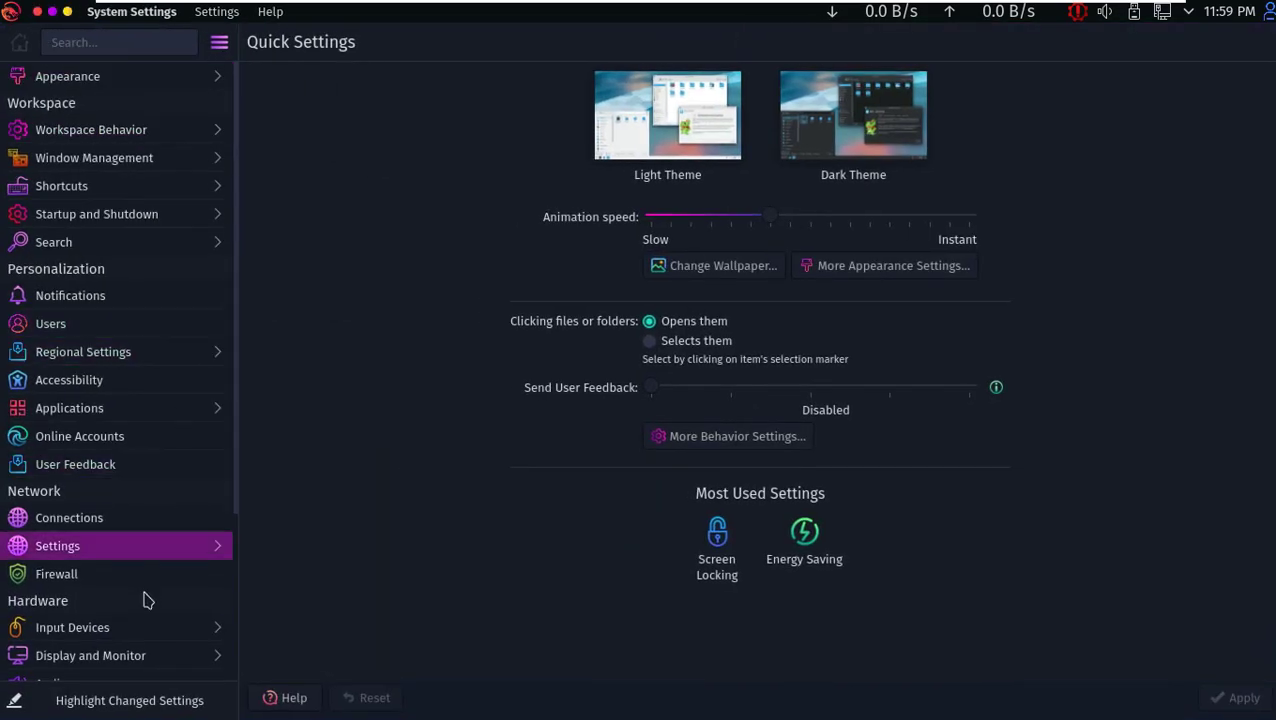
{"action": "scroll", "coordinate": [145, 612], "scroll_direction": "down", "scroll_amount": 3}
{"action": "left_click", "coordinate": [155, 648]}
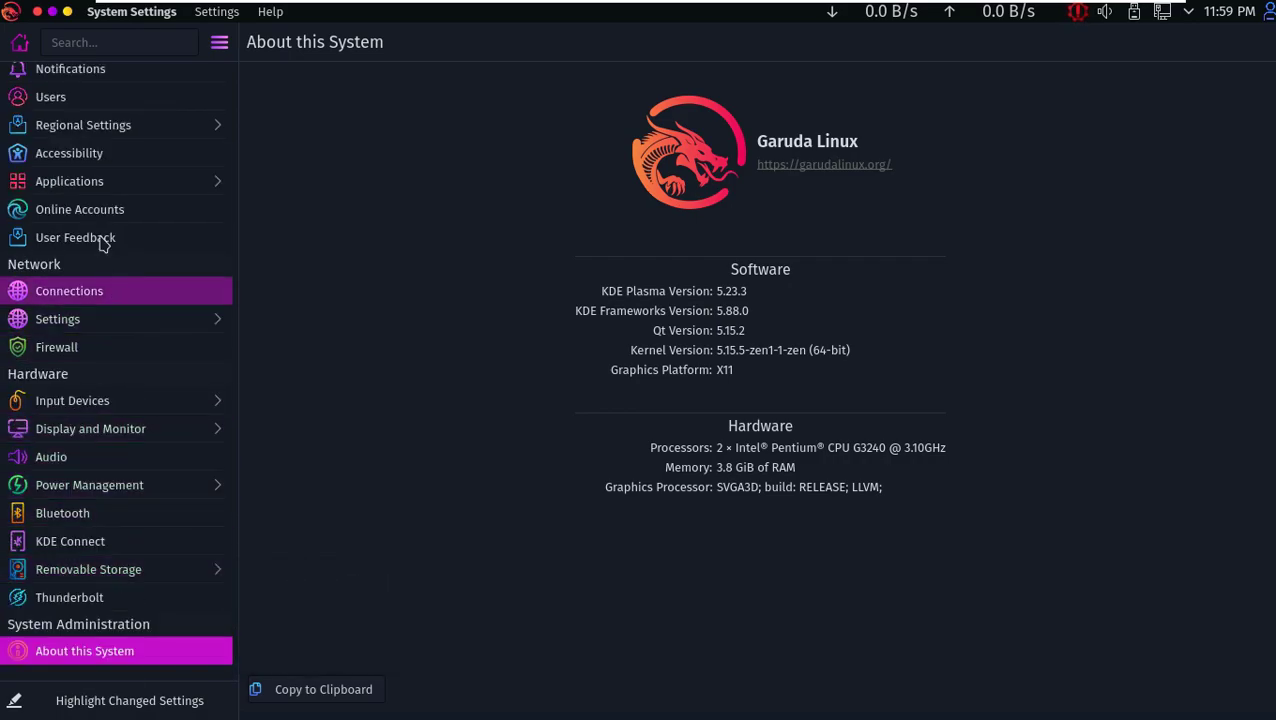
{"action": "scroll", "coordinate": [60, 285], "scroll_direction": "up", "scroll_amount": 3}
{"action": "left_click", "coordinate": [55, 318]}
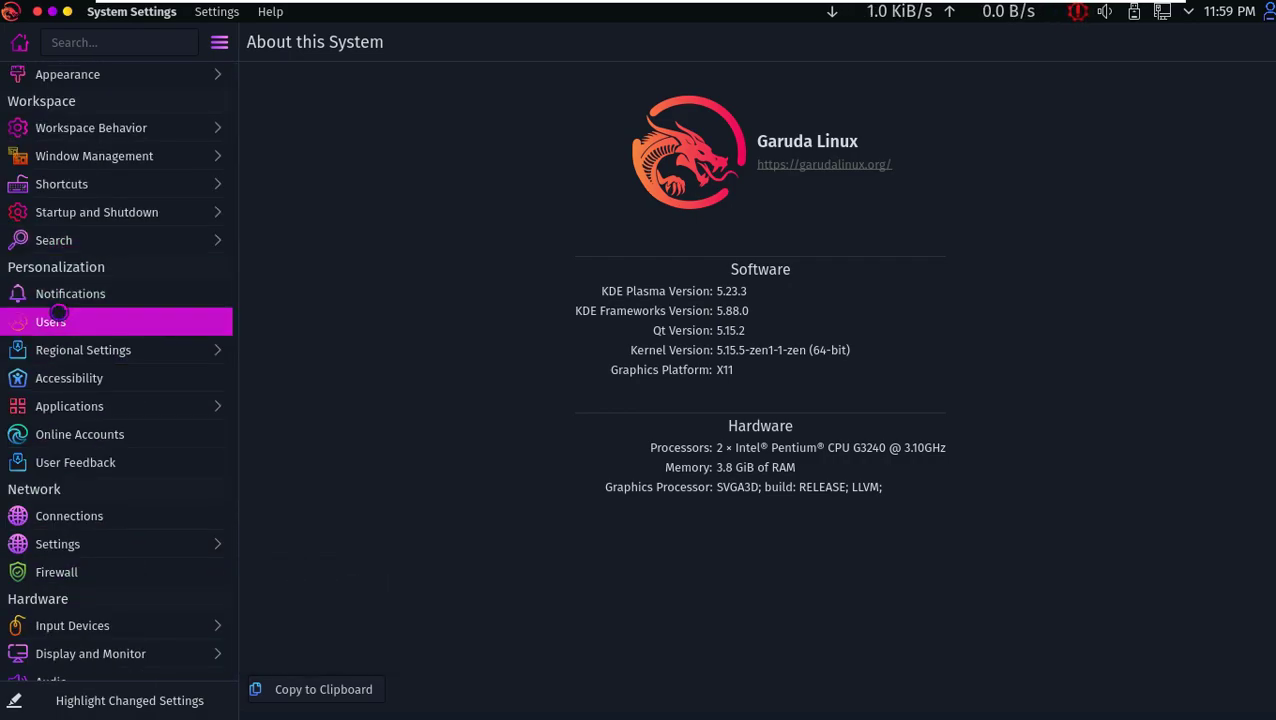
- Browse the Global Theme, Application Style and Plasma Style pages, then close System Settings
{"action": "left_click", "coordinate": [127, 86]}
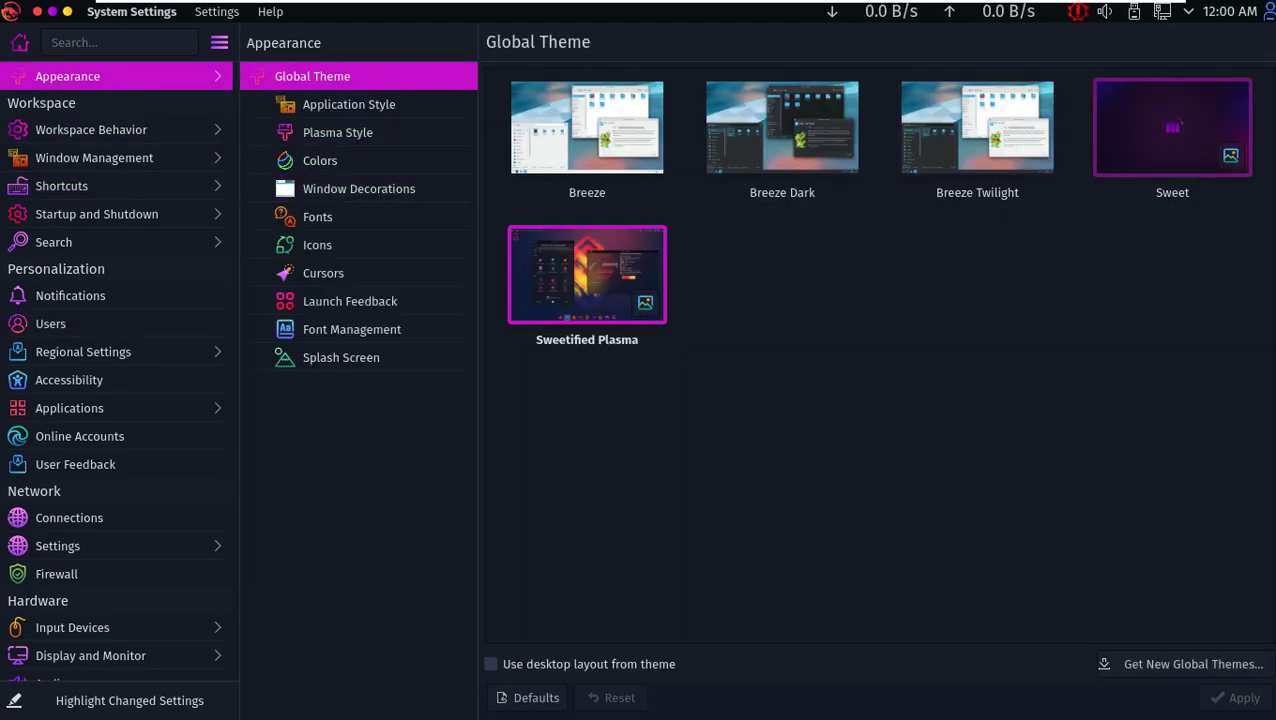
{"action": "left_click", "coordinate": [386, 110]}
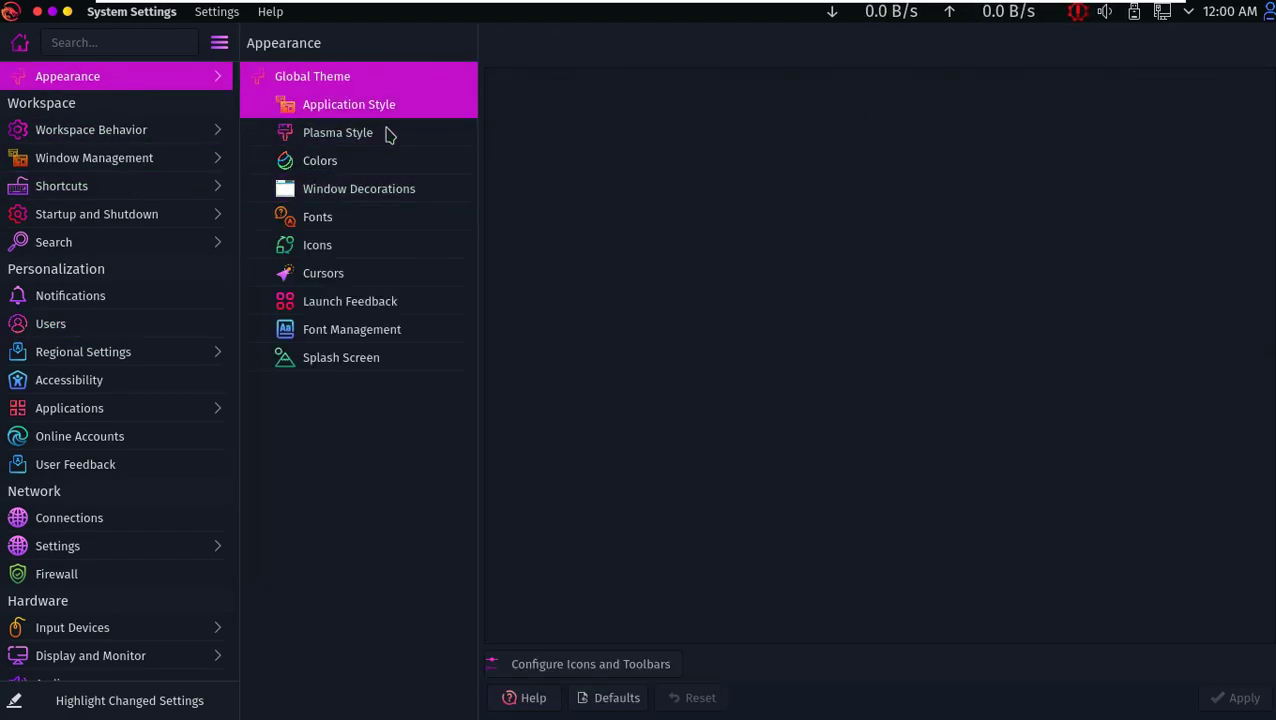
{"action": "left_click", "coordinate": [388, 136]}
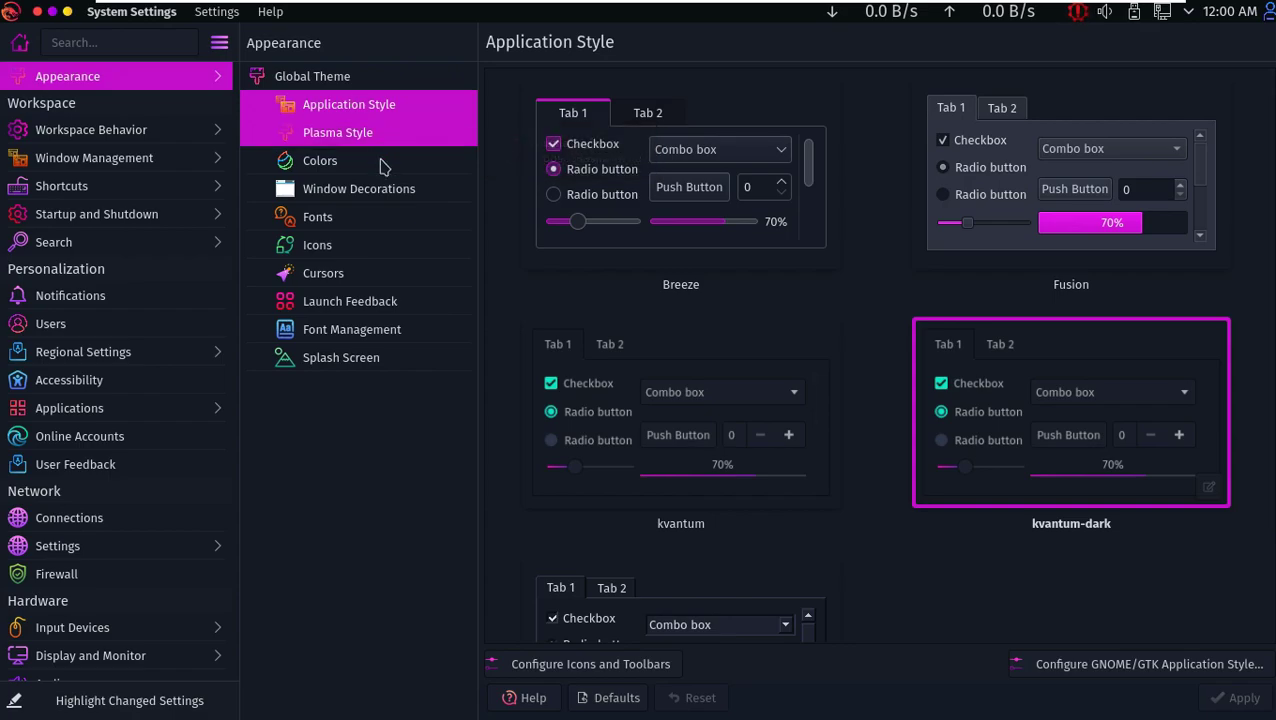
{"action": "left_click", "coordinate": [37, 11]}
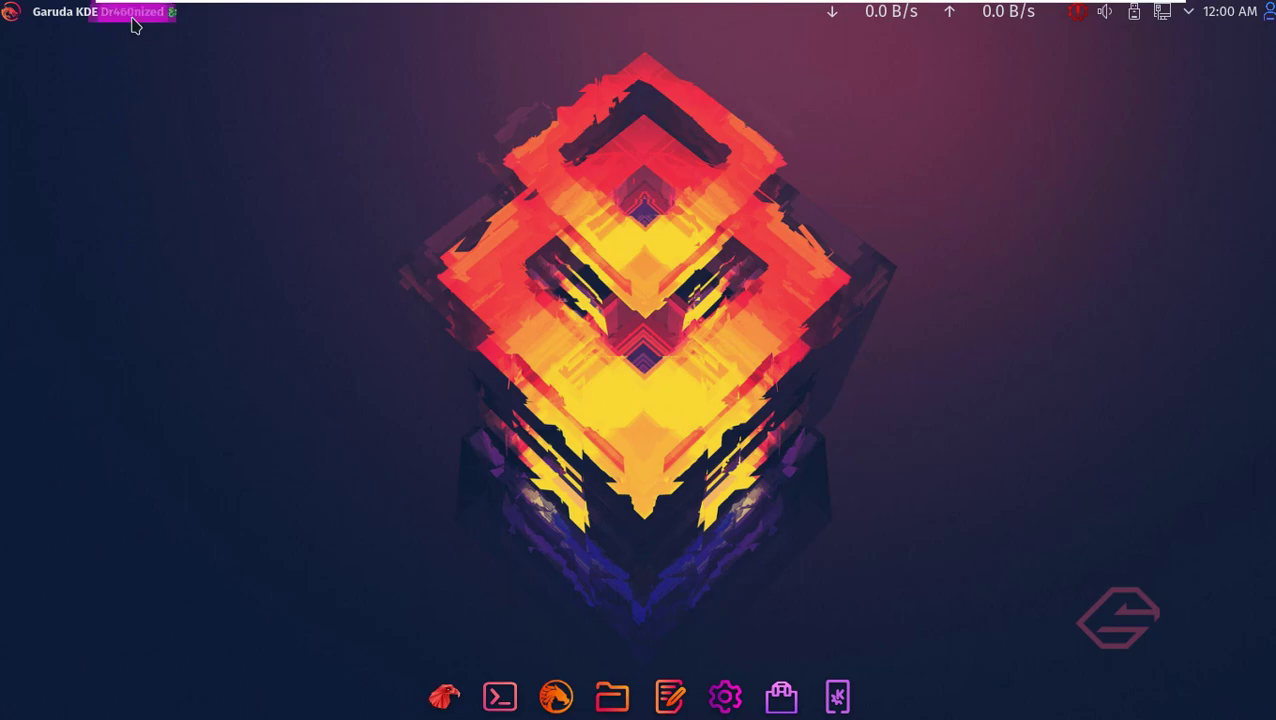
- Scroll the launcher's All Applications list and start System Monitor
{"action": "left_click", "coordinate": [10, 11]}
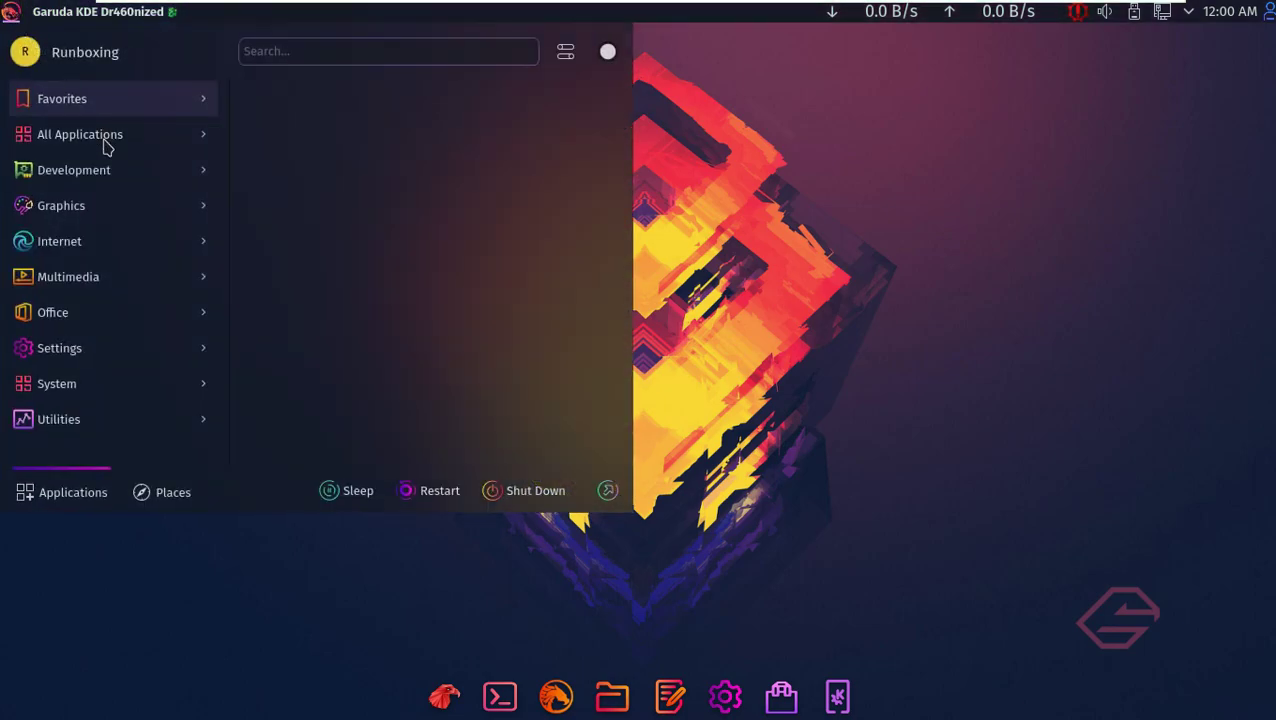
{"action": "left_click", "coordinate": [108, 147]}
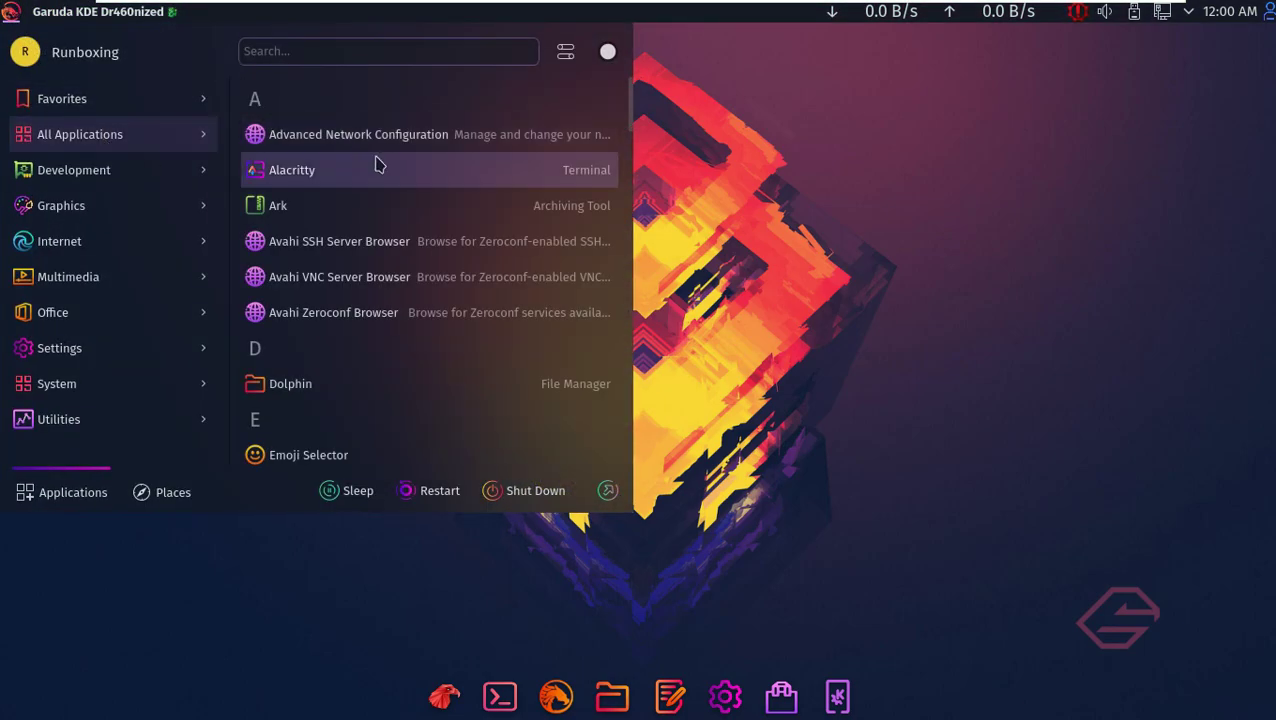
{"action": "scroll", "coordinate": [378, 165], "scroll_direction": "down", "scroll_amount": 10}
{"action": "scroll", "coordinate": [378, 165], "scroll_direction": "down", "scroll_amount": 10}
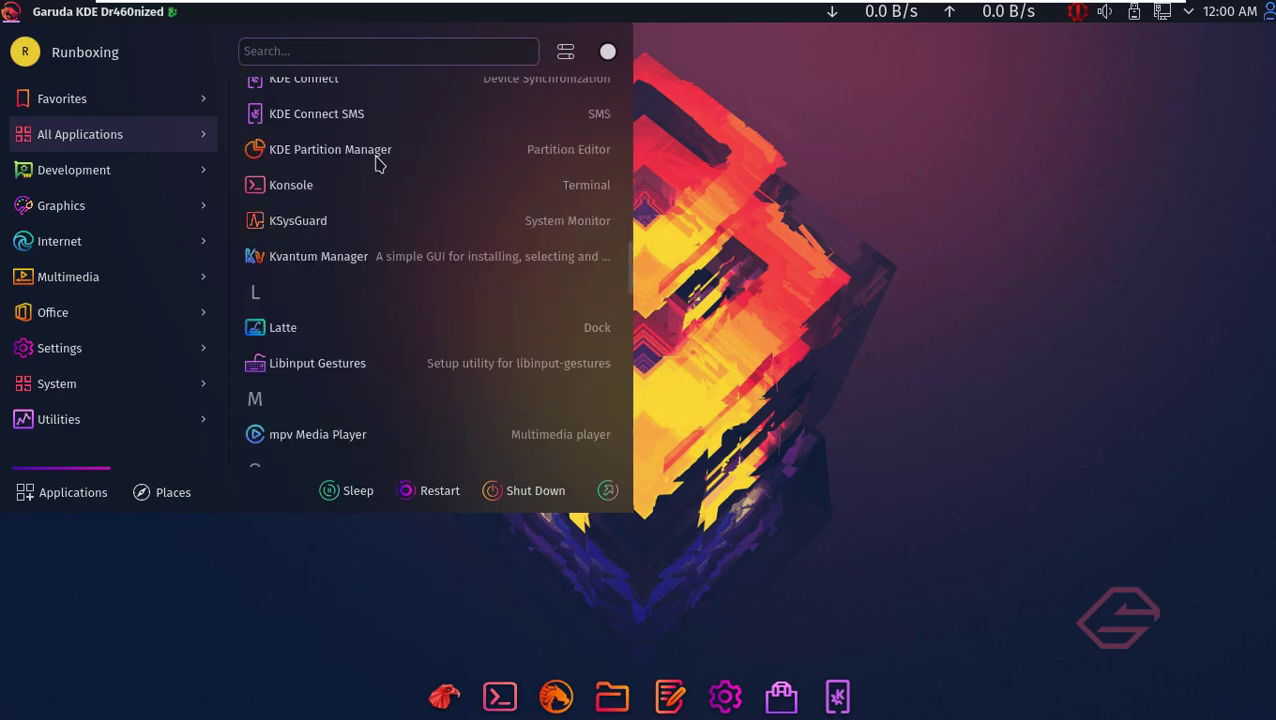
{"action": "scroll", "coordinate": [378, 165], "scroll_direction": "down", "scroll_amount": 3}
{"action": "scroll", "coordinate": [378, 165], "scroll_direction": "down", "scroll_amount": 8}
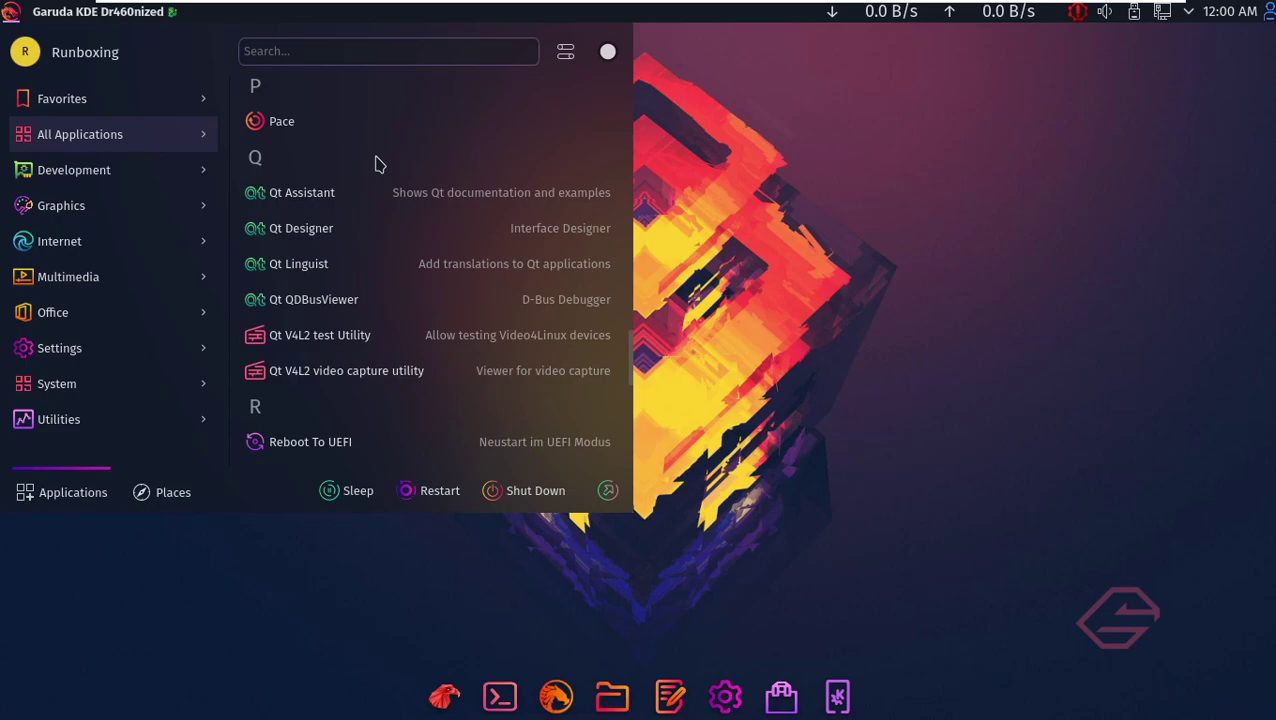
{"action": "scroll", "coordinate": [378, 165], "scroll_direction": "down", "scroll_amount": 5}
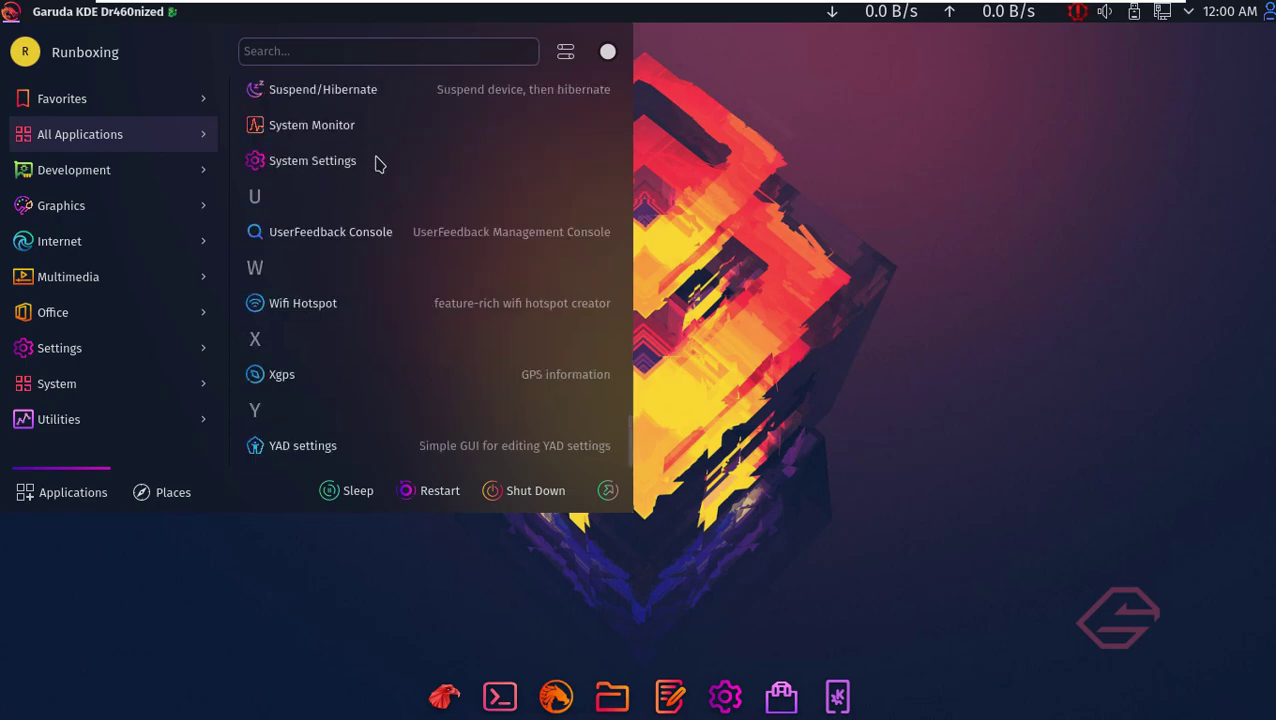
{"action": "left_click", "coordinate": [609, 490]}
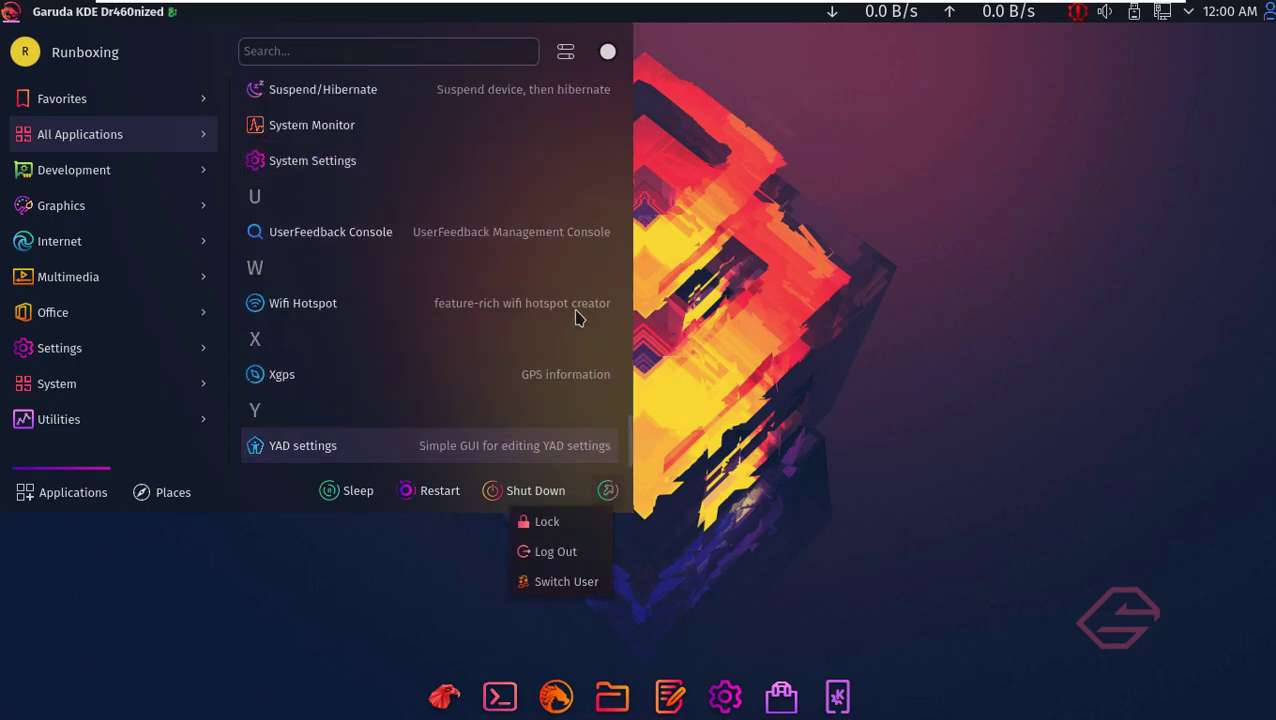
{"action": "left_click", "coordinate": [366, 130]}
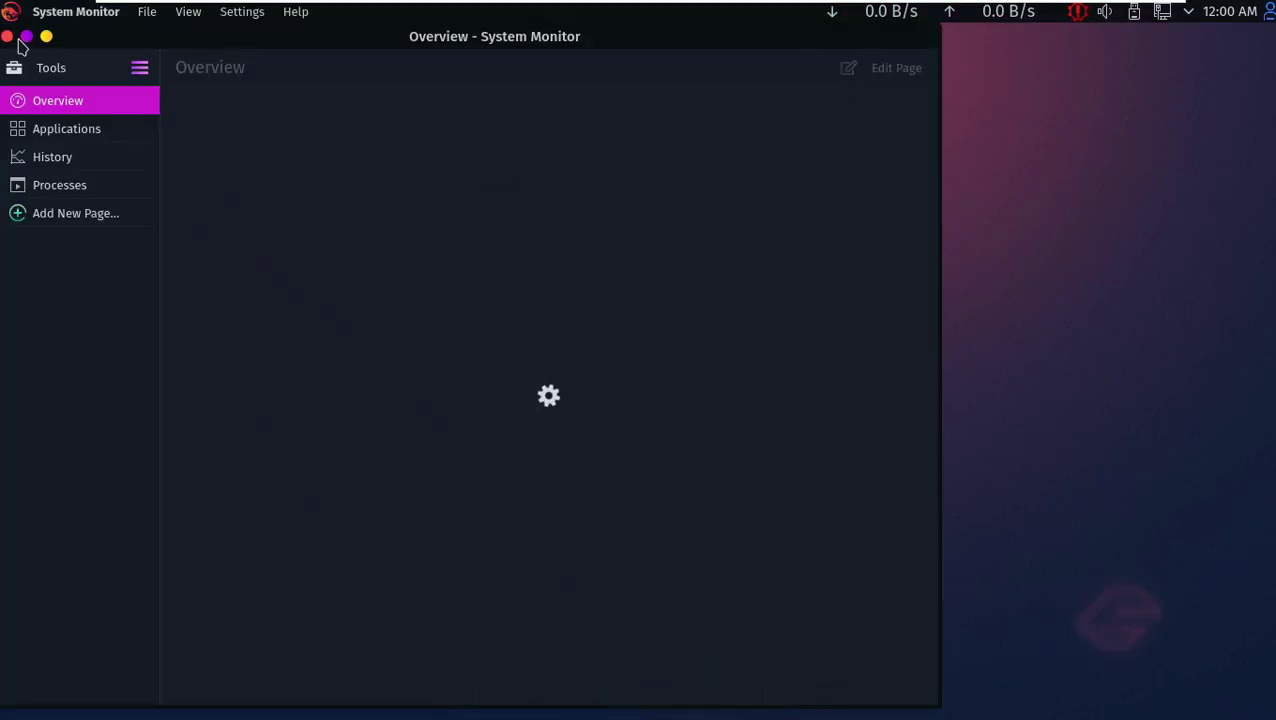
- Maximize System Monitor, view its version 5.23.3 About page, then close it
{"action": "left_click", "coordinate": [27, 37]}
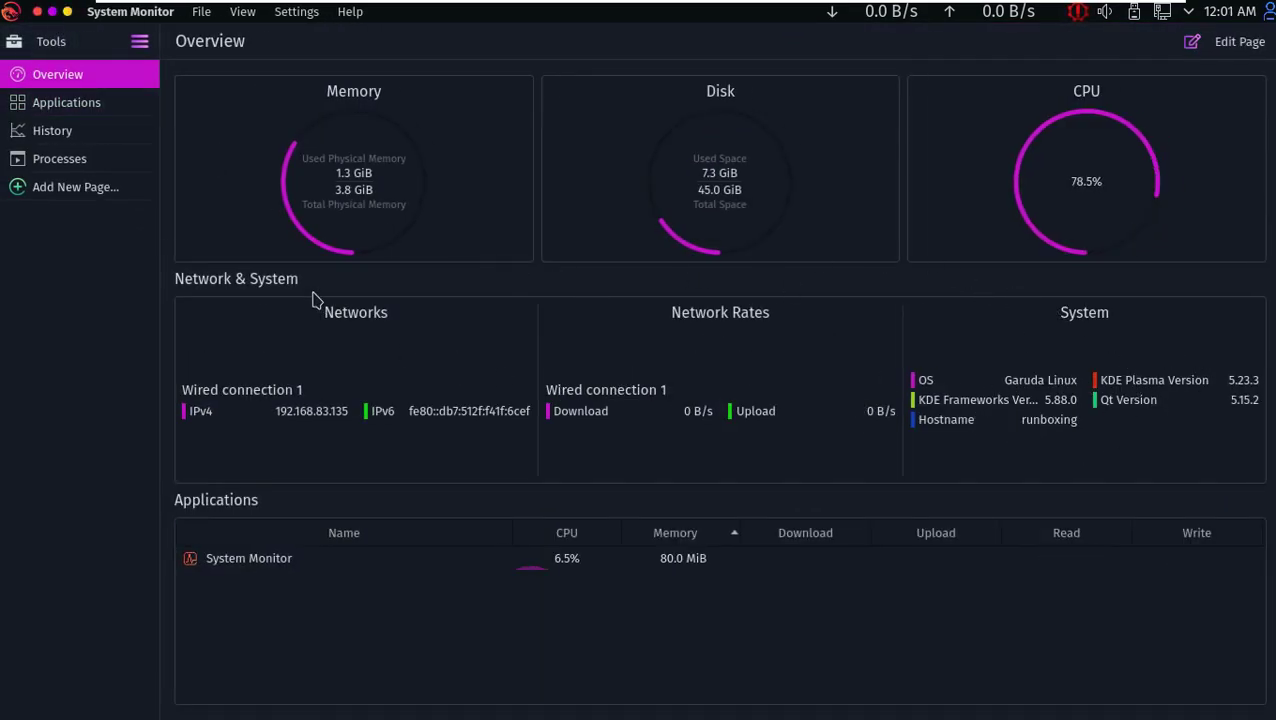
{"action": "left_click", "coordinate": [350, 11]}
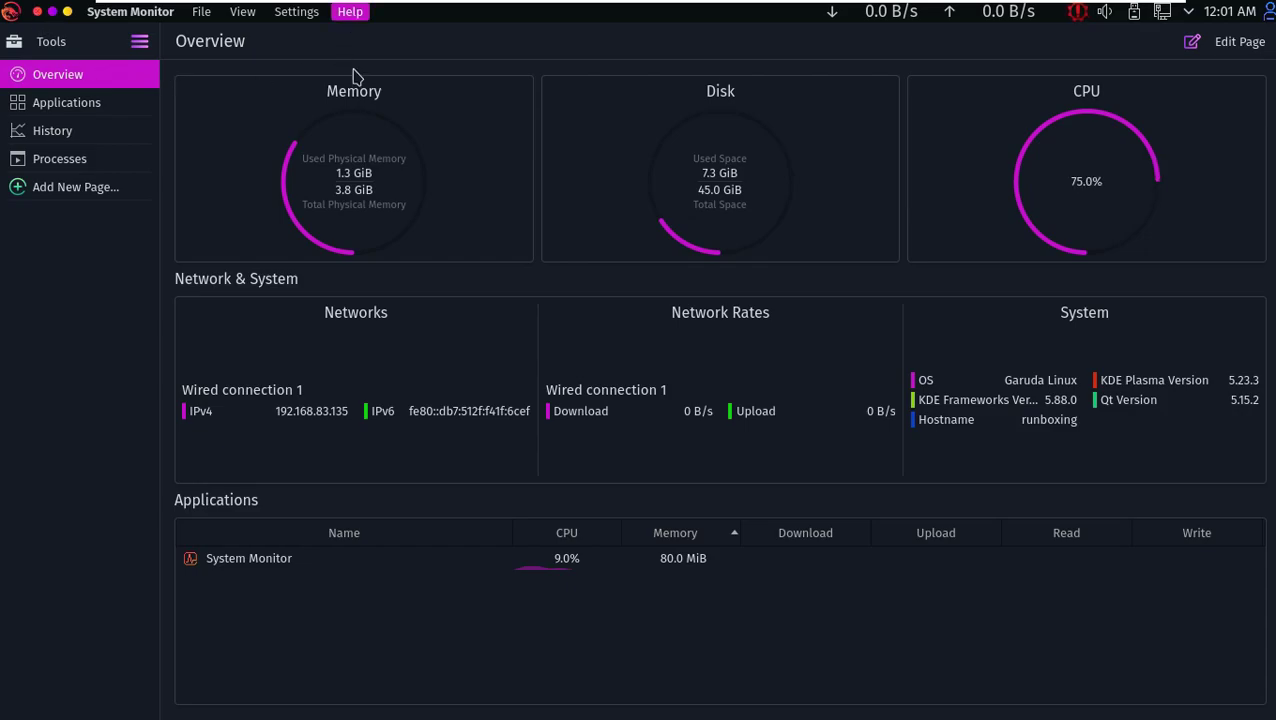
{"action": "left_click", "coordinate": [370, 74]}
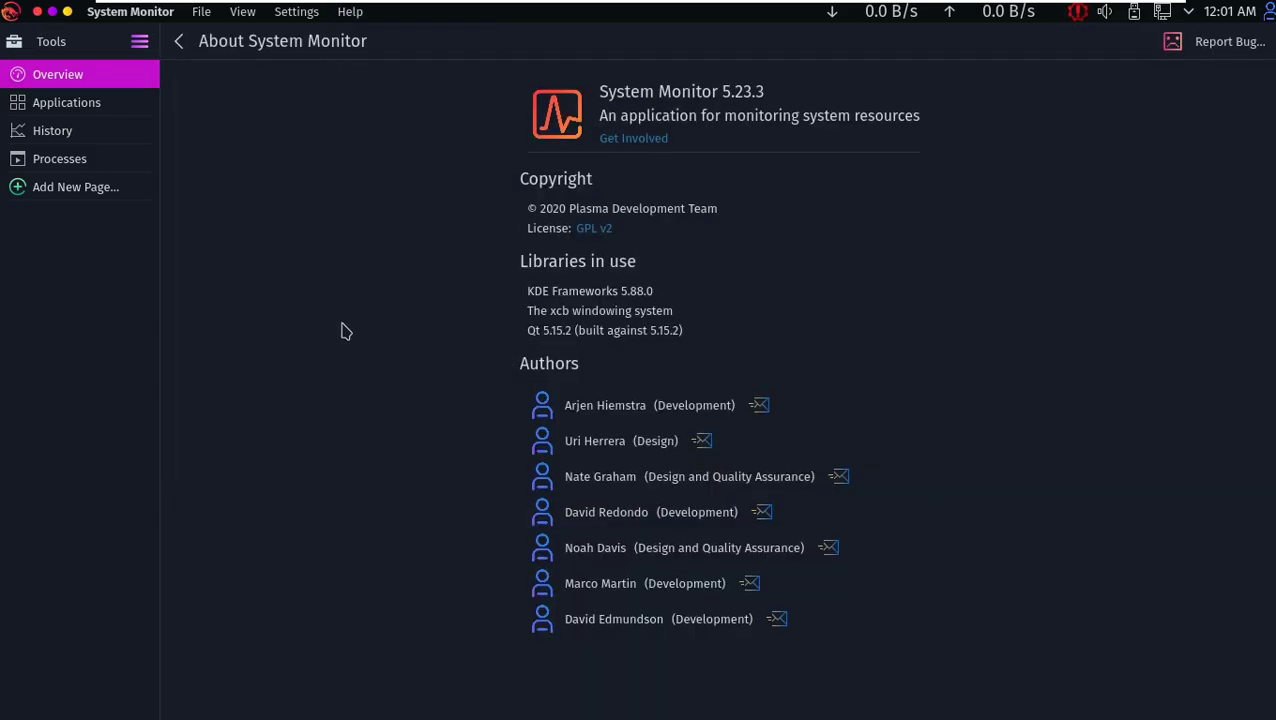
{"action": "left_click", "coordinate": [37, 11]}
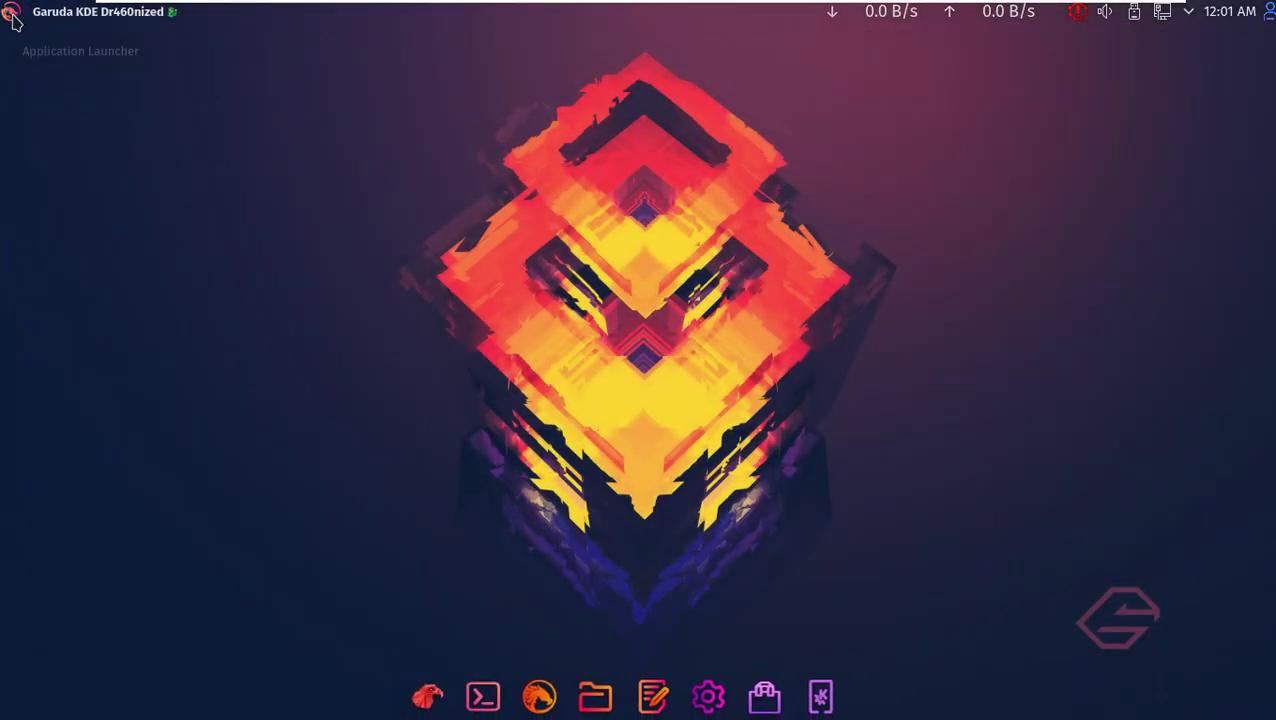
- Open Info Center from the launcher's System category, close it, and reopen the launcher
{"action": "left_click", "coordinate": [13, 22]}
{"action": "mouse_move", "coordinate": [225, 433]}
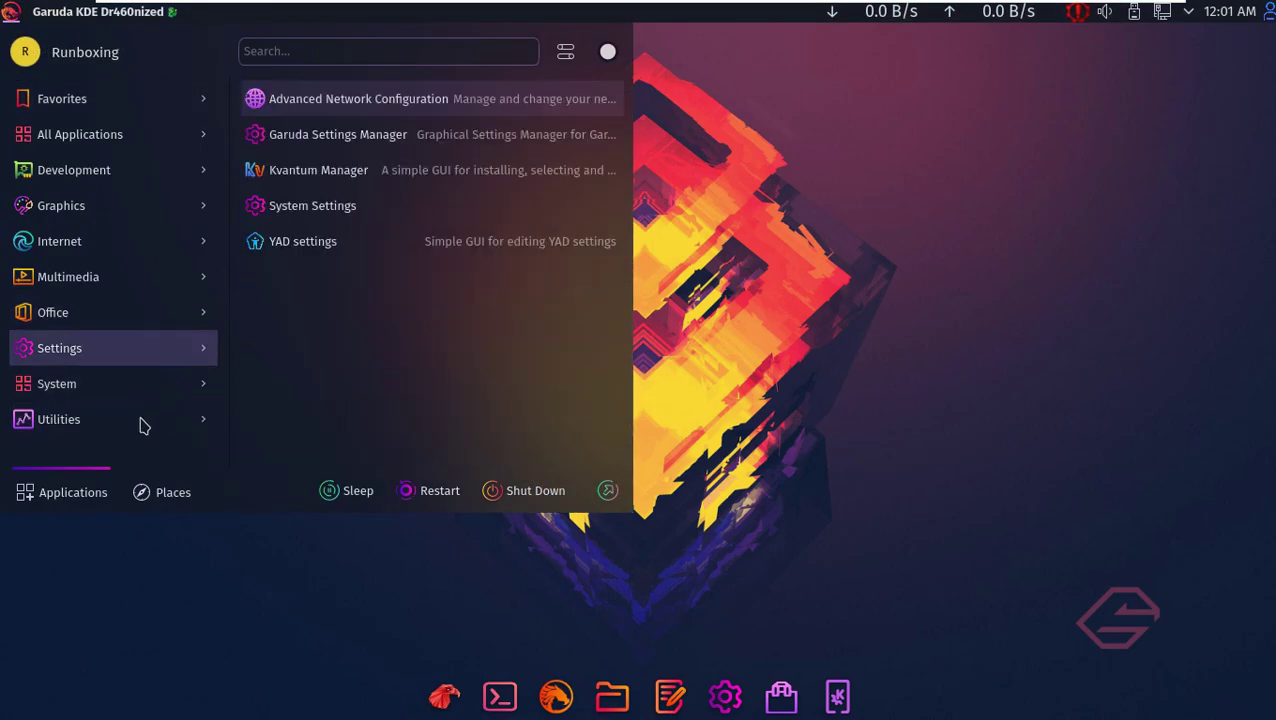
{"action": "mouse_move", "coordinate": [137, 387]}
{"action": "scroll", "coordinate": [368, 445], "scroll_direction": "down", "scroll_amount": 4}
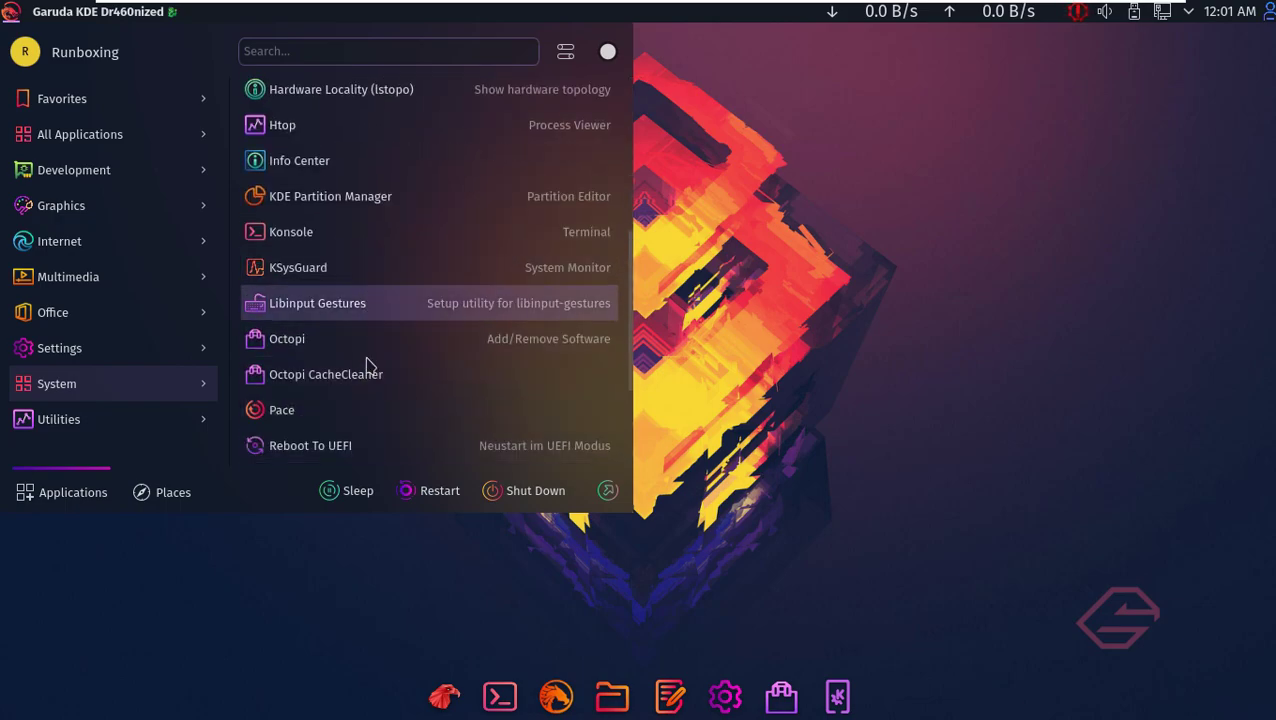
{"action": "left_click", "coordinate": [355, 165]}
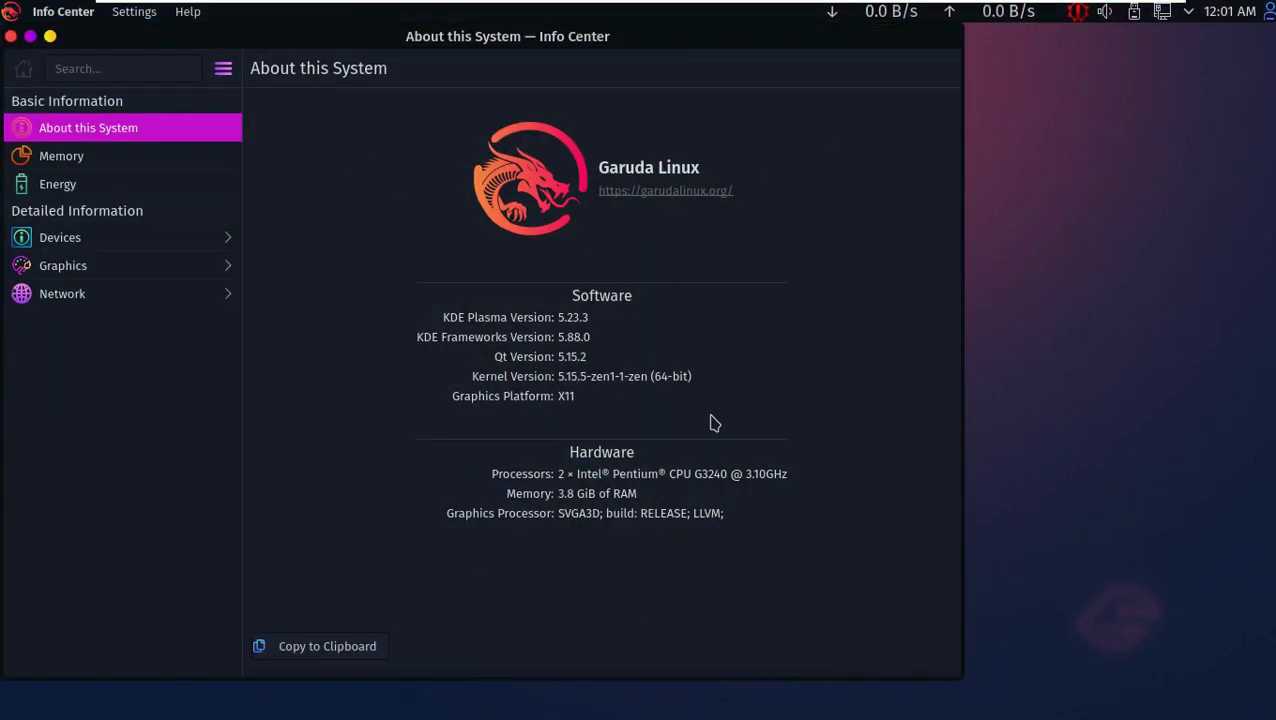
{"action": "left_click", "coordinate": [11, 36]}
{"action": "left_click", "coordinate": [10, 11]}
- Launch Dolphin maximized and eject the GARUDA removable device
{"action": "mouse_move", "coordinate": [137, 383]}
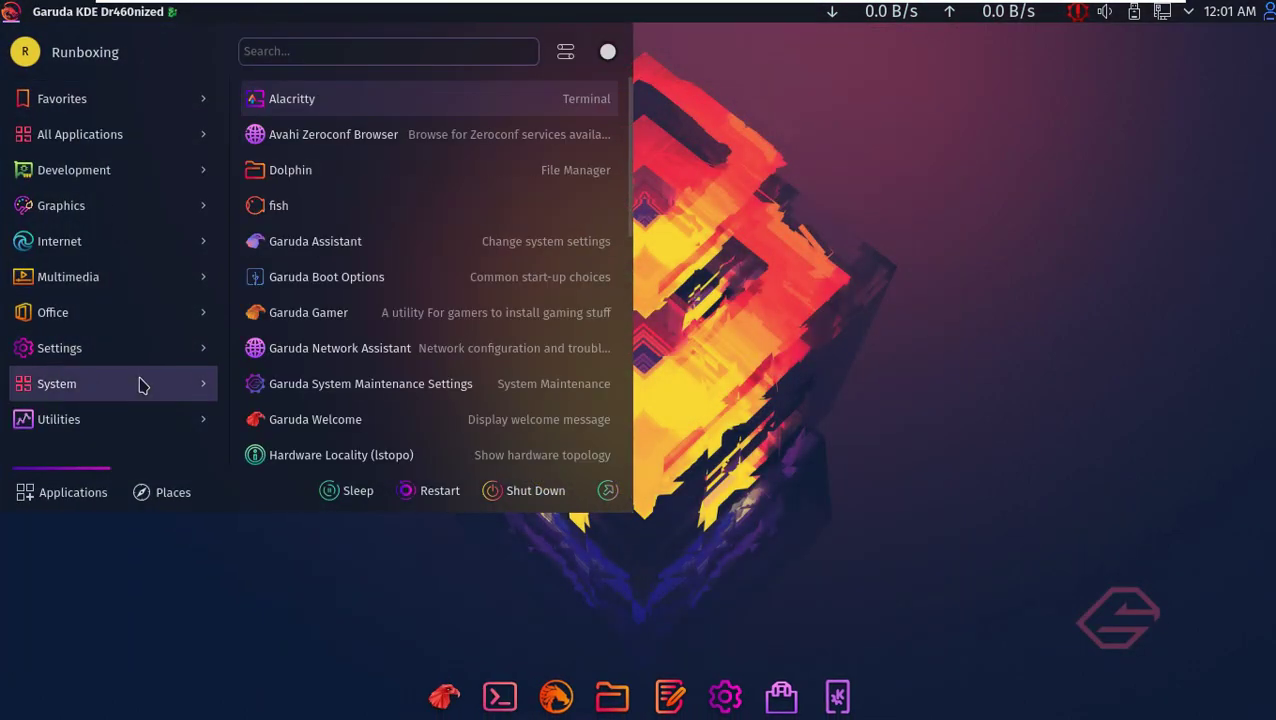
{"action": "left_click", "coordinate": [350, 172]}
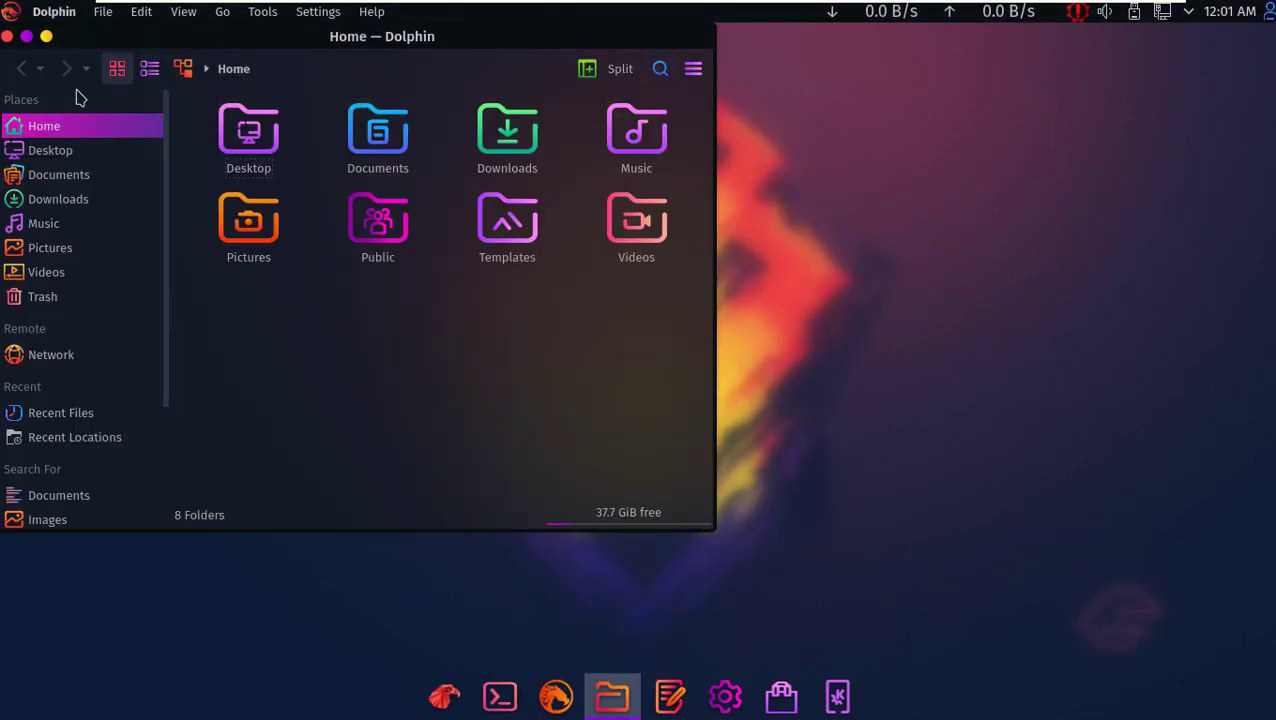
{"action": "left_click", "coordinate": [46, 36]}
{"action": "right_click", "coordinate": [145, 660]}
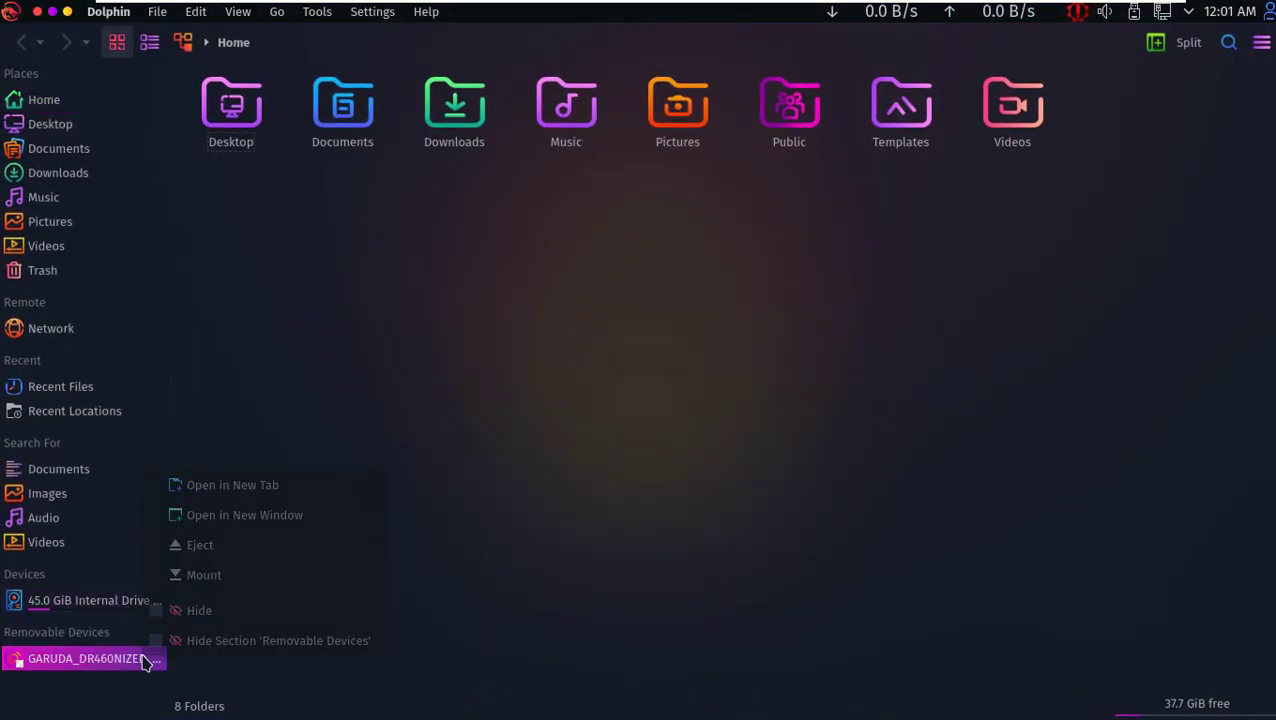
{"action": "left_click", "coordinate": [232, 550]}
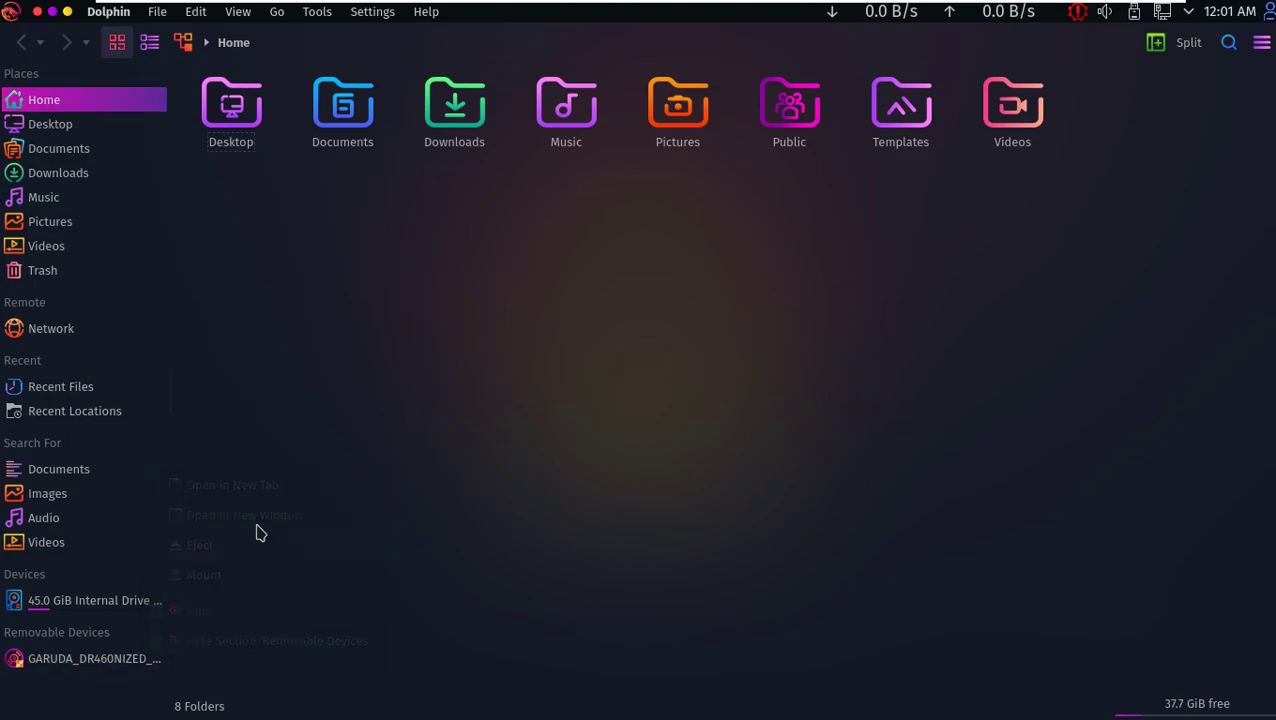
- Read the About KDE and About Dolphin dialogs, then close Dolphin
{"action": "left_click", "coordinate": [426, 14]}
{"action": "left_click", "coordinate": [468, 212]}
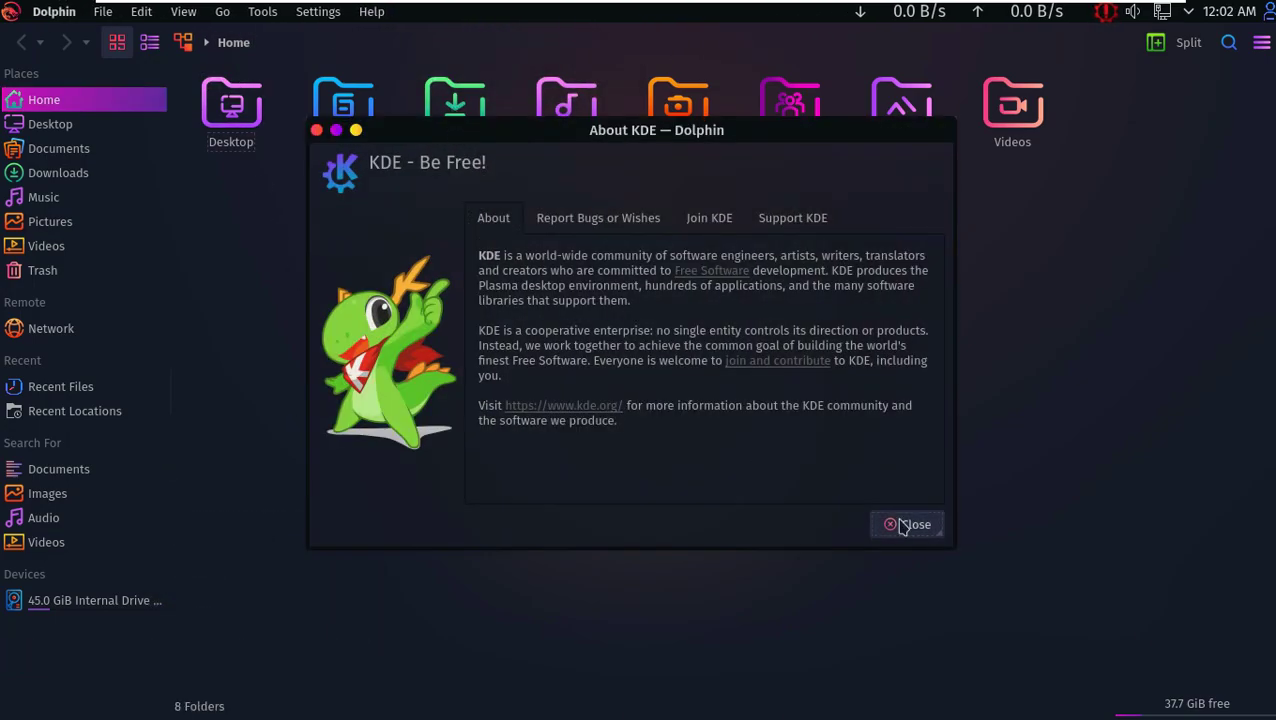
{"action": "left_click", "coordinate": [914, 526]}
{"action": "left_click", "coordinate": [426, 12]}
{"action": "left_click", "coordinate": [486, 178]}
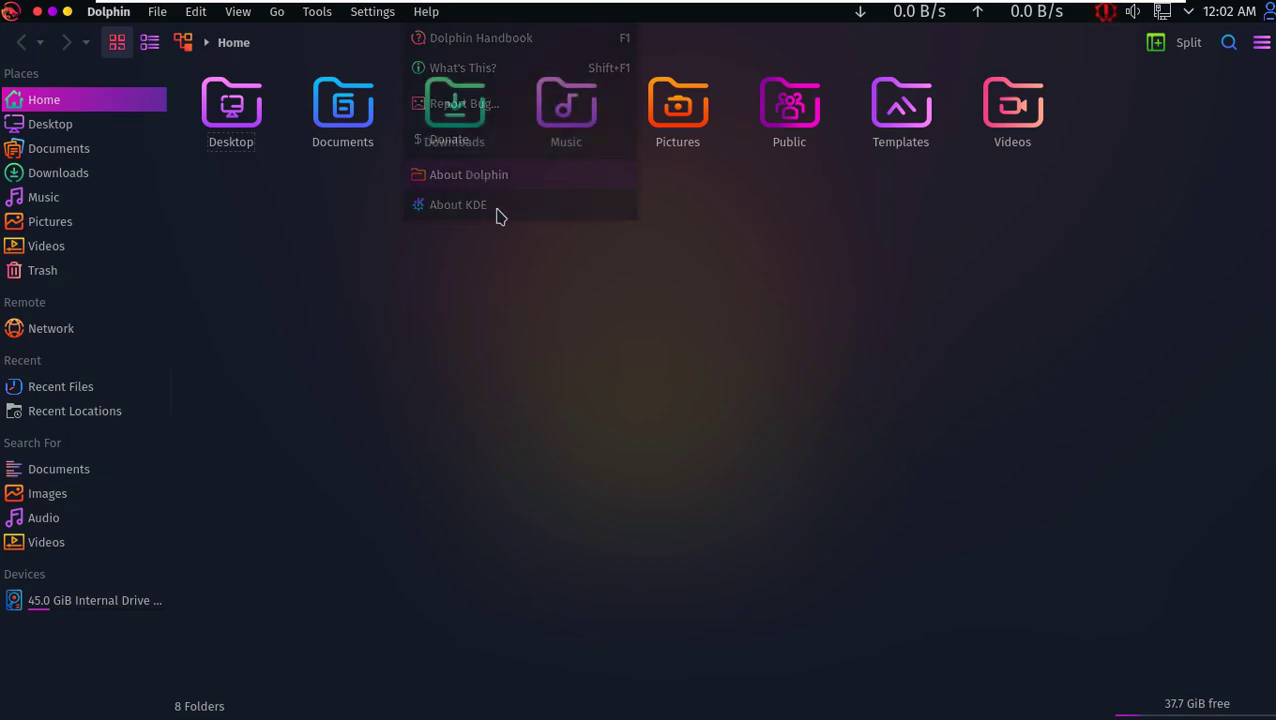
{"action": "left_click", "coordinate": [740, 457]}
{"action": "left_click", "coordinate": [372, 12]}
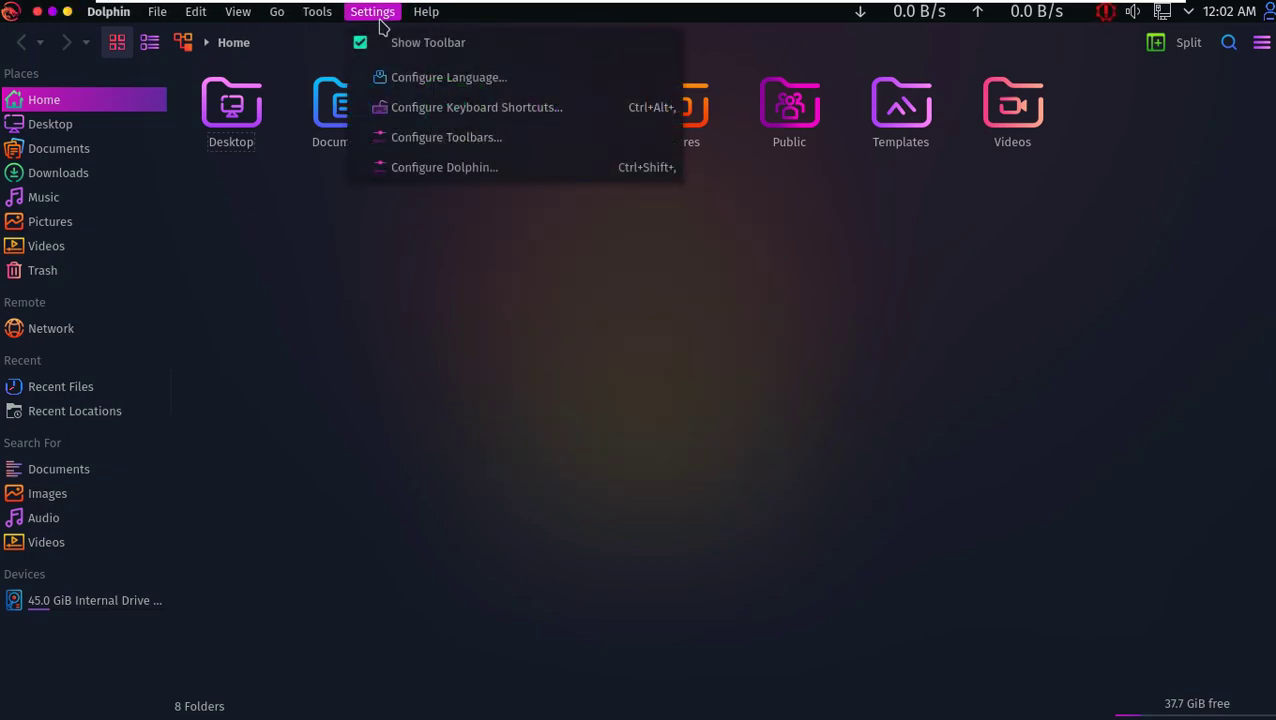
{"action": "mouse_move", "coordinate": [165, 18]}
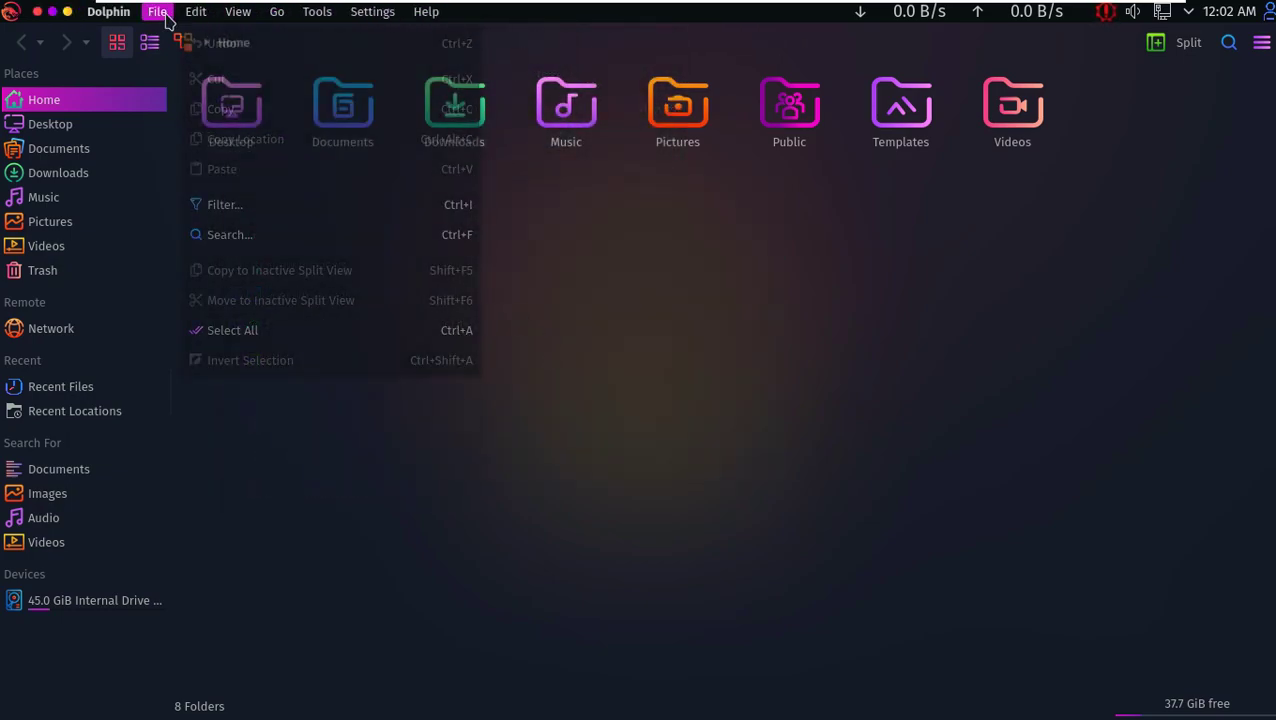
{"action": "left_click", "coordinate": [37, 11]}
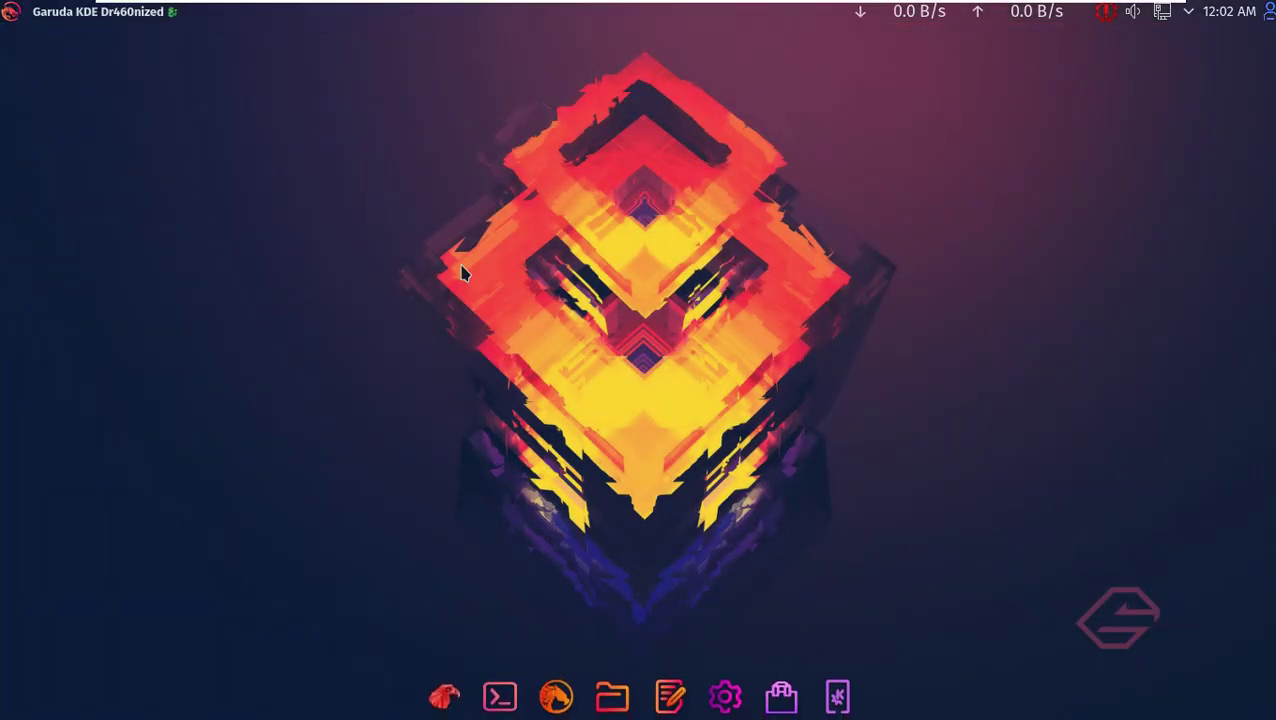
- Open Konsole from the dock and maximize it to show the neofetch summary
{"action": "right_click", "coordinate": [531, 250]}
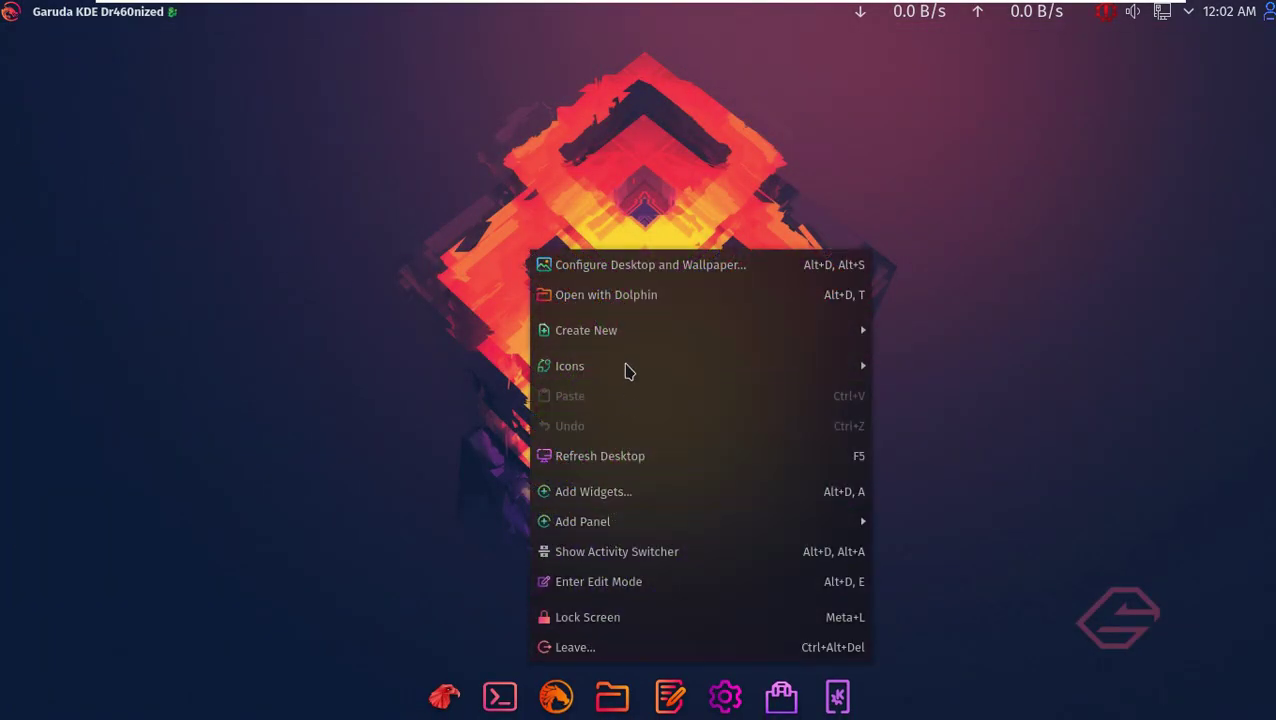
{"action": "key", "text": "Escape"}
{"action": "left_click", "coordinate": [500, 681]}
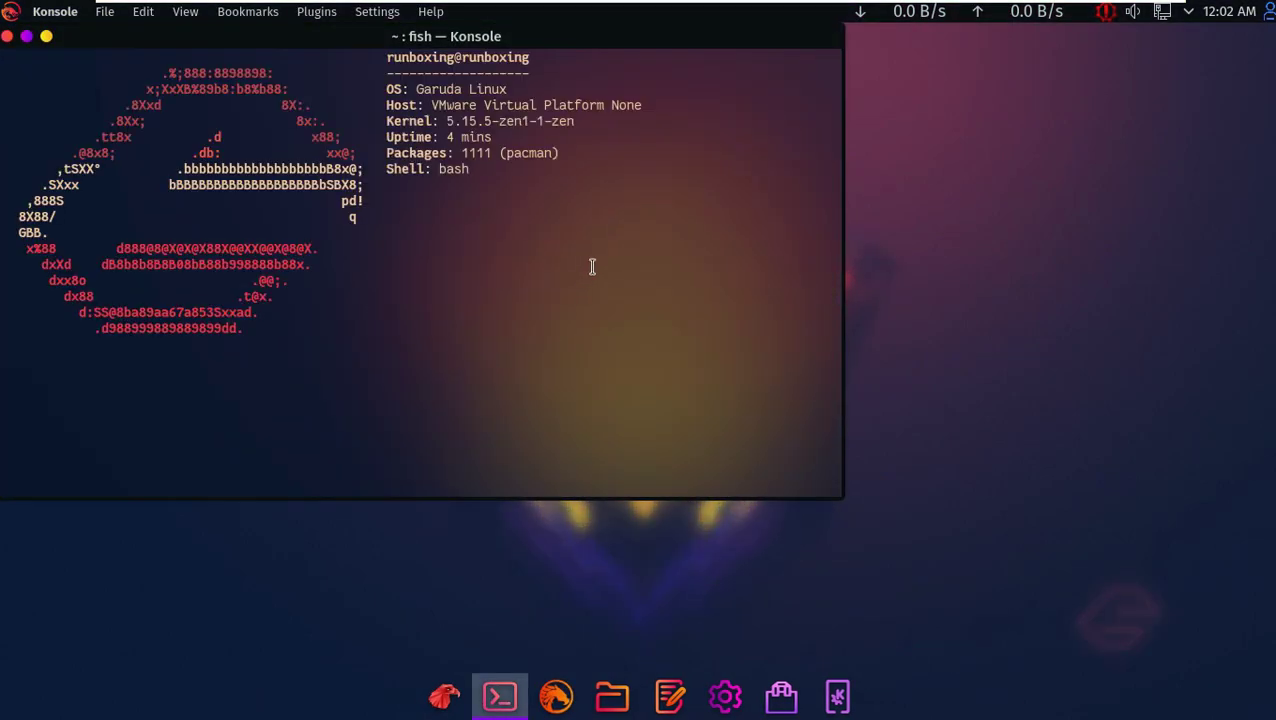
{"action": "left_click", "coordinate": [26, 37]}
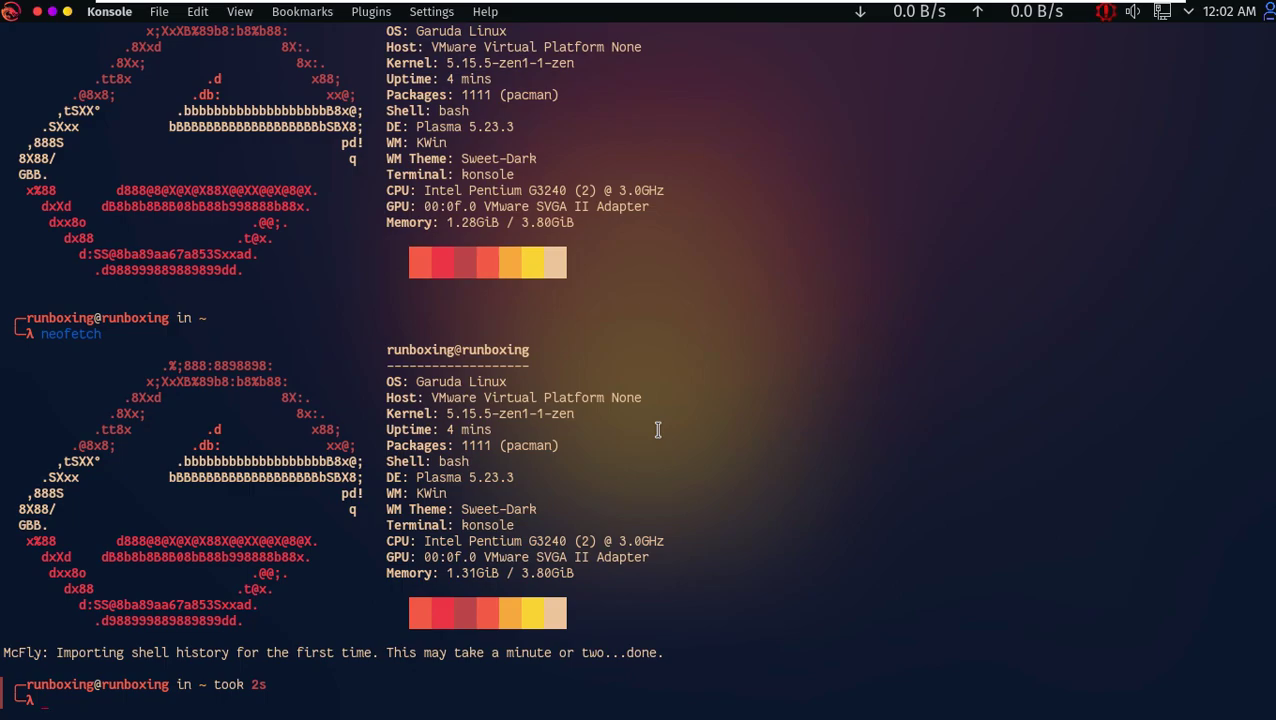
- Highlight the Kernel 5.15.5-zen1-1-zen line, then the Plasma 5.23.3 line
{"action": "scroll", "coordinate": [657, 429], "scroll_direction": "up", "scroll_amount": 1}
{"action": "left_click_drag", "start_coordinate": [383, 94], "coordinate": [581, 96]}
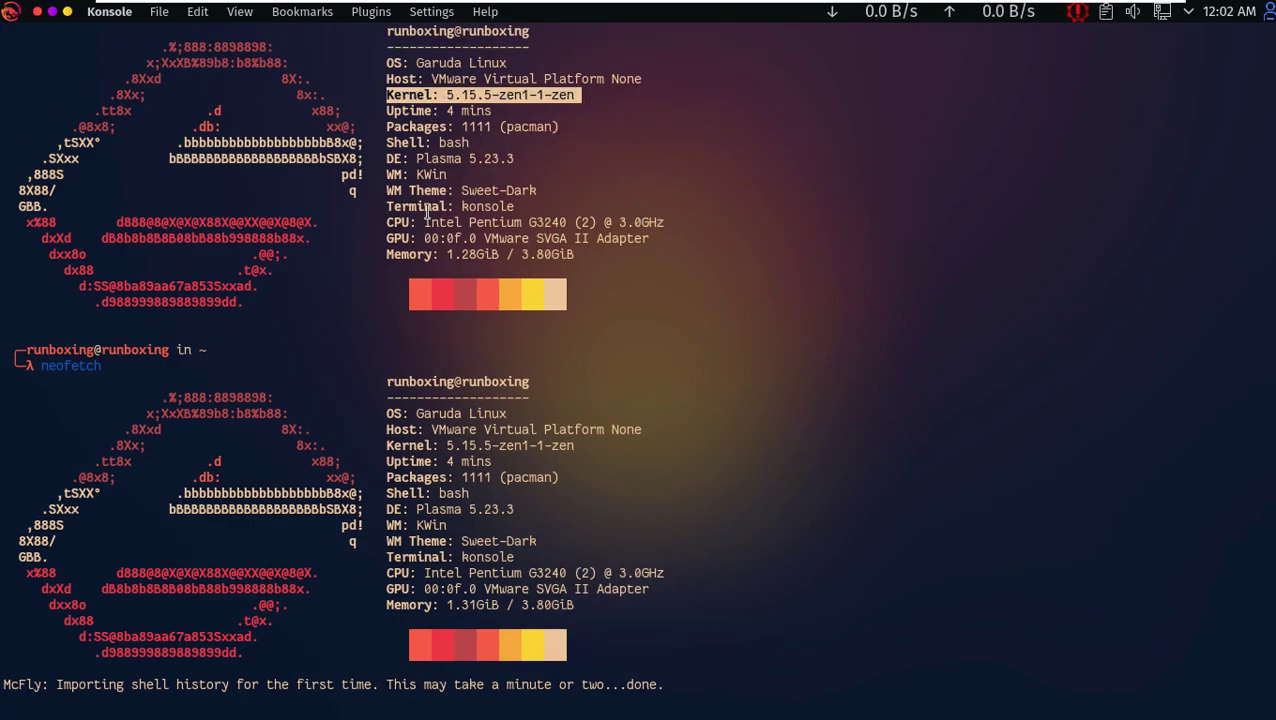
{"action": "left_click_drag", "start_coordinate": [534, 156], "coordinate": [362, 150]}
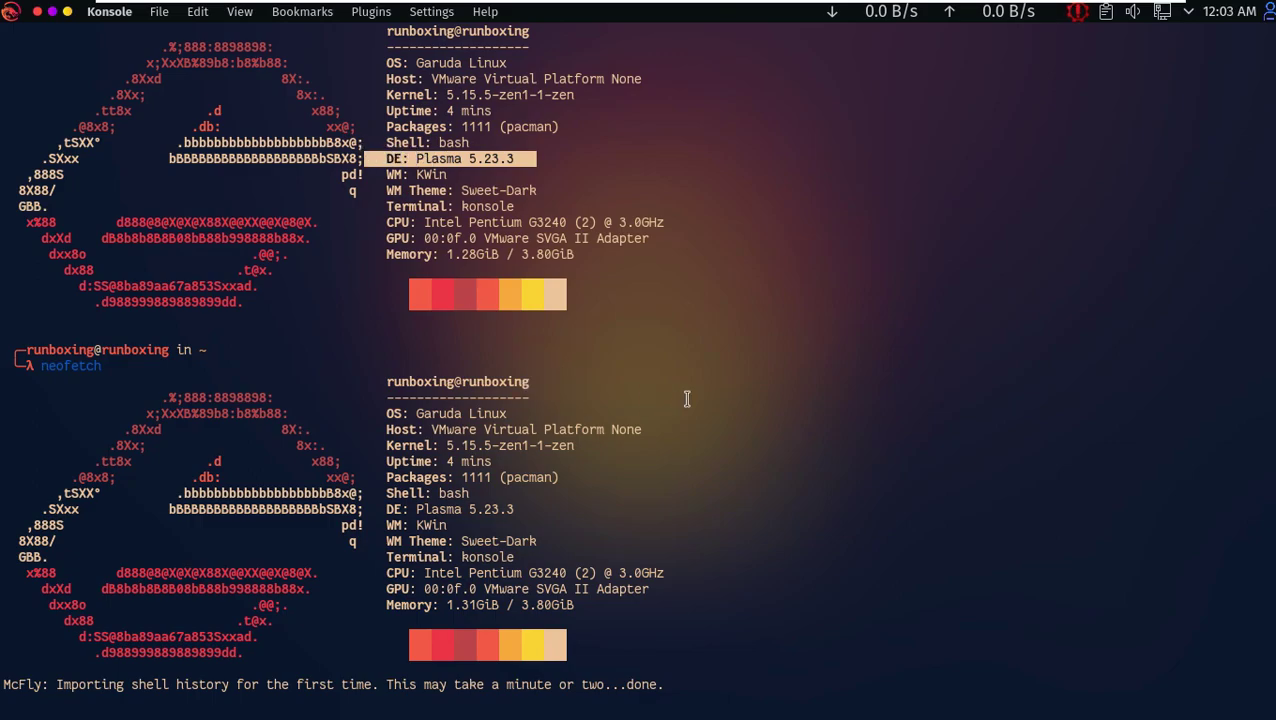
{"action": "scroll", "coordinate": [690, 398], "scroll_direction": "down", "scroll_amount": 1}
{"action": "scroll", "coordinate": [690, 397], "scroll_direction": "up", "scroll_amount": 1}
- Close Konsole and check the calendar and user session tray popups
{"action": "left_click", "coordinate": [37, 12]}
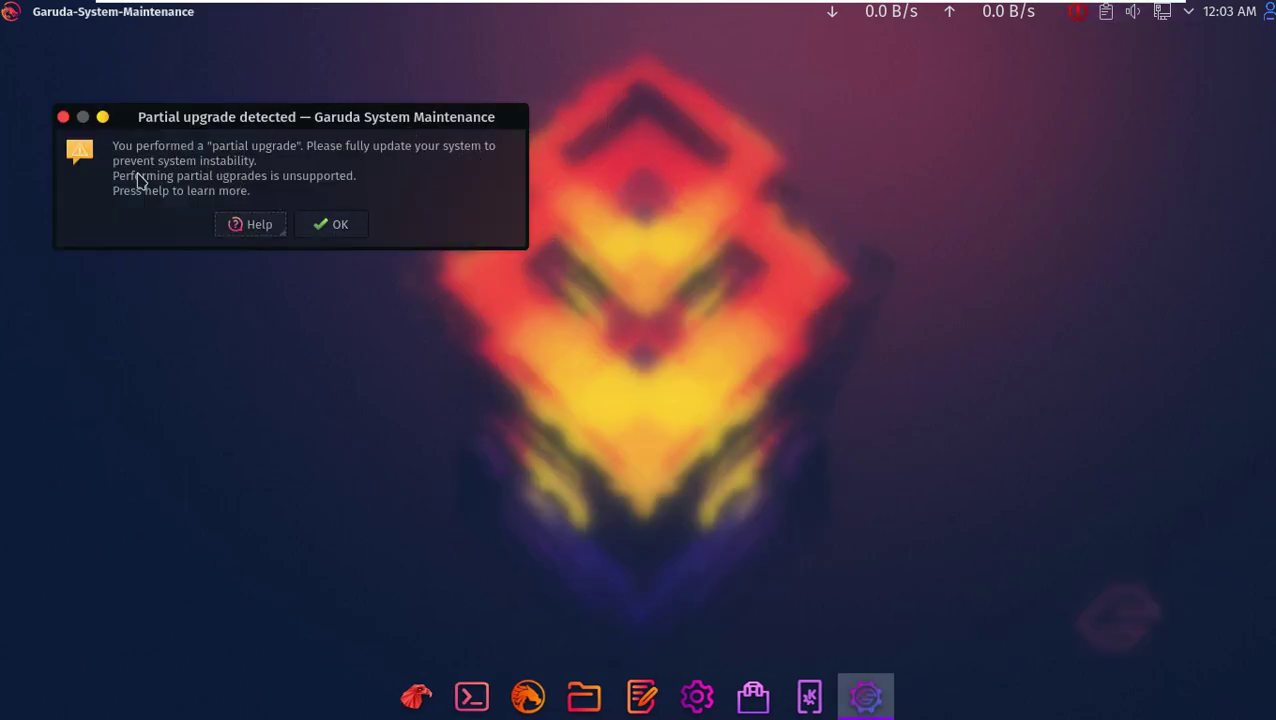
{"action": "left_click", "coordinate": [1215, 20]}
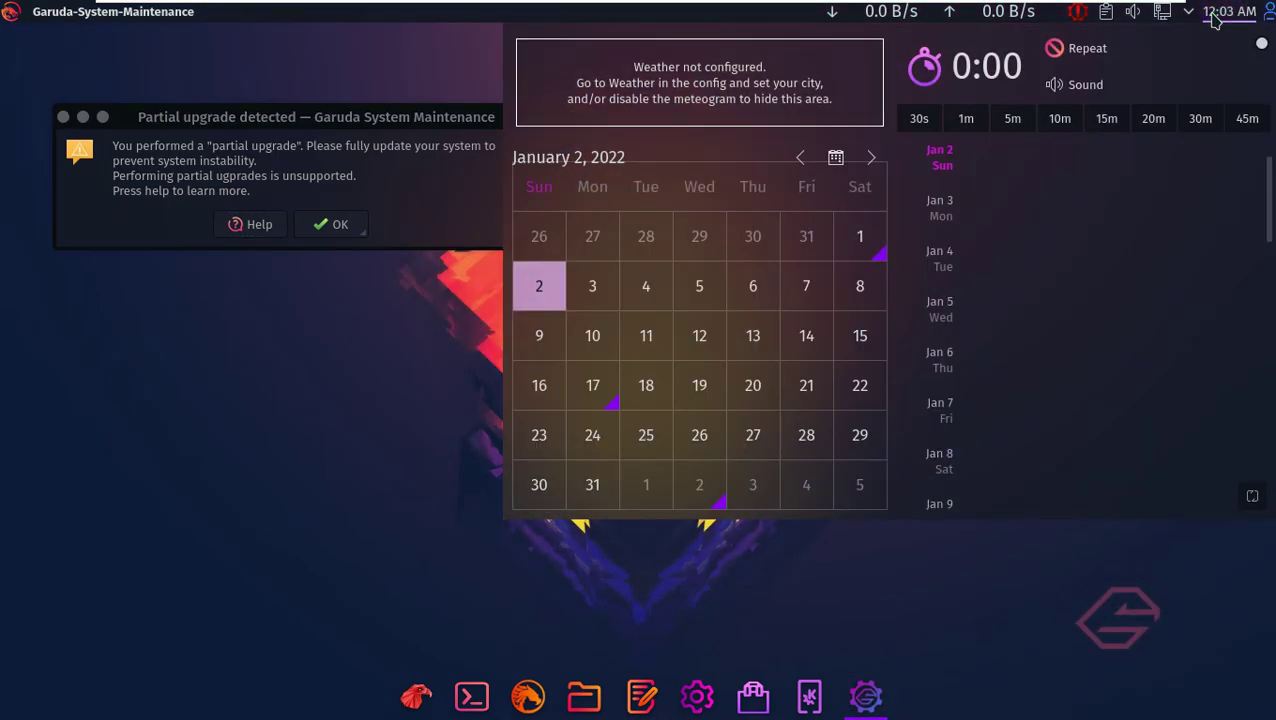
{"action": "left_click", "coordinate": [960, 572]}
{"action": "left_click", "coordinate": [1270, 18]}
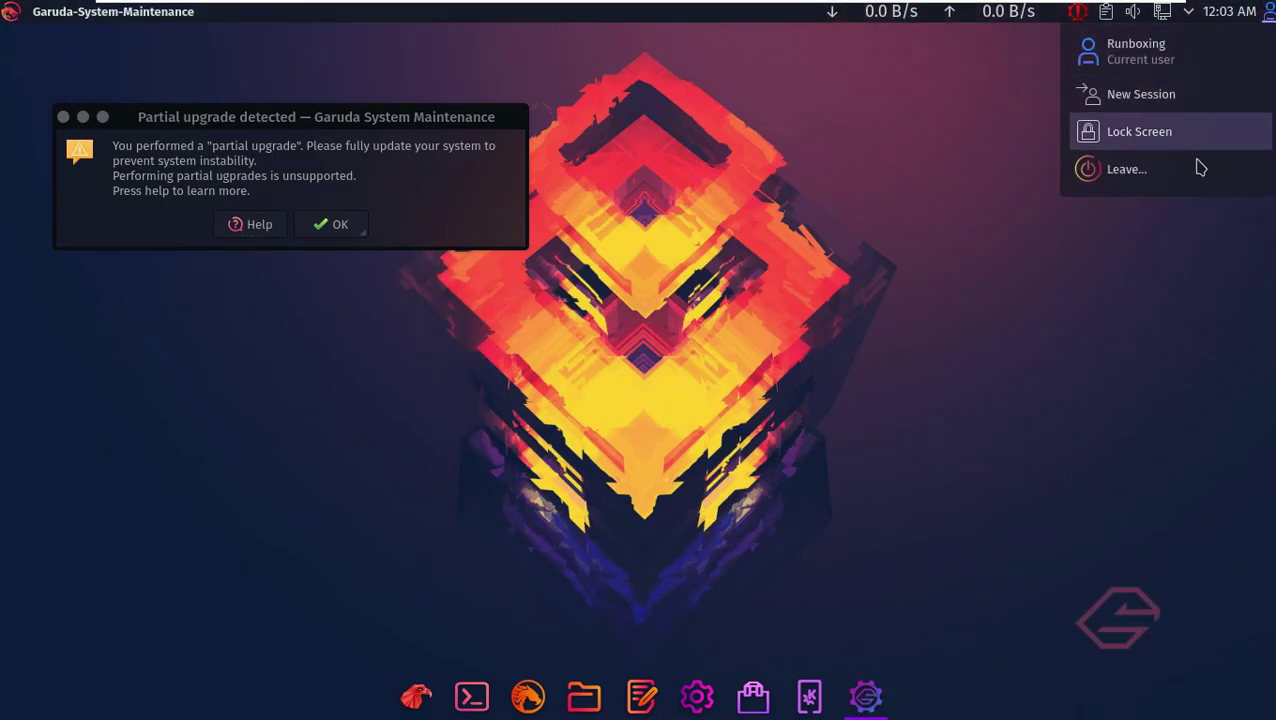
{"action": "left_click", "coordinate": [1105, 42]}
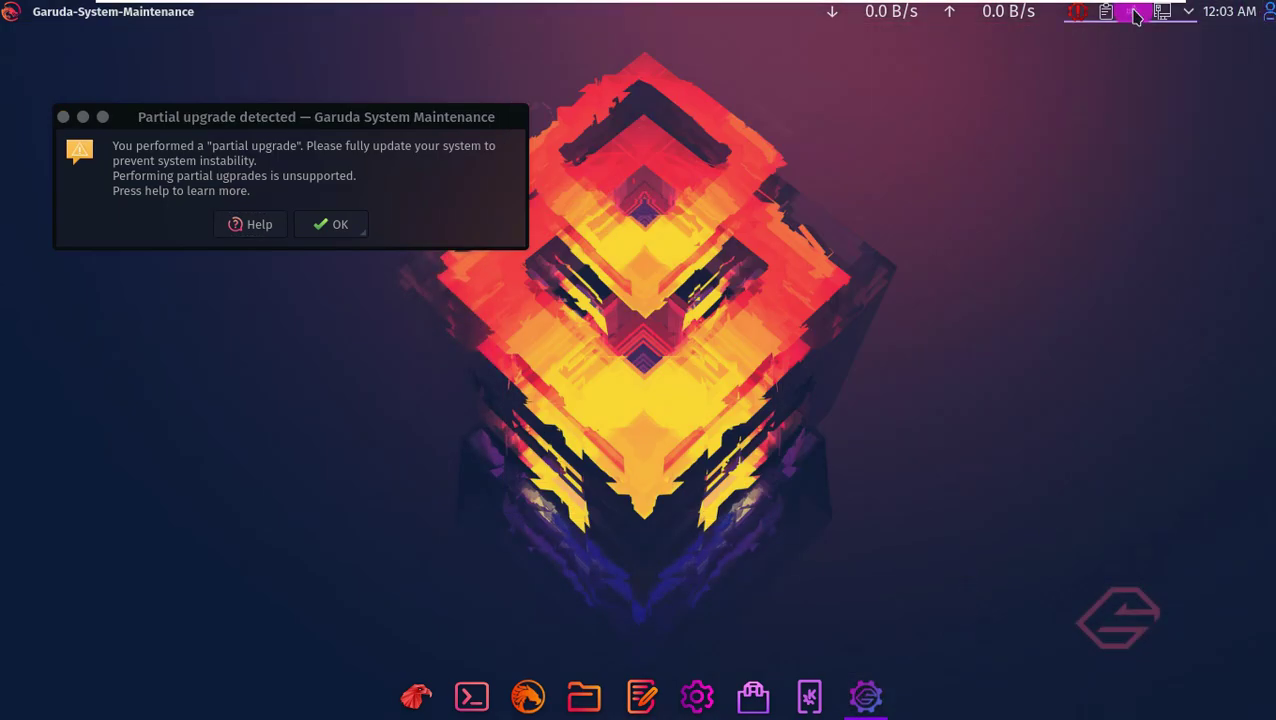
- Check the volume and maintenance tray popups, then dismiss the partial upgrade warning
{"action": "left_click", "coordinate": [1135, 14]}
{"action": "left_click", "coordinate": [1149, 98]}
{"action": "left_click", "coordinate": [722, 390]}
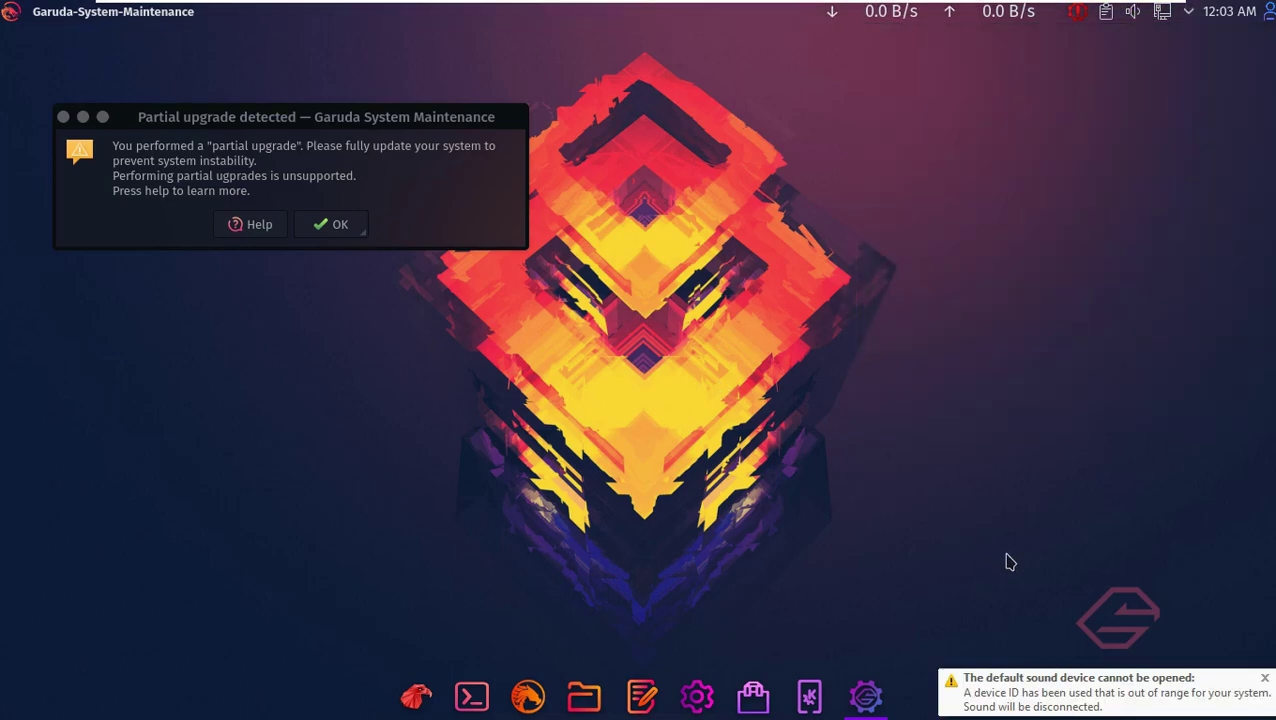
{"action": "left_click", "coordinate": [1262, 680]}
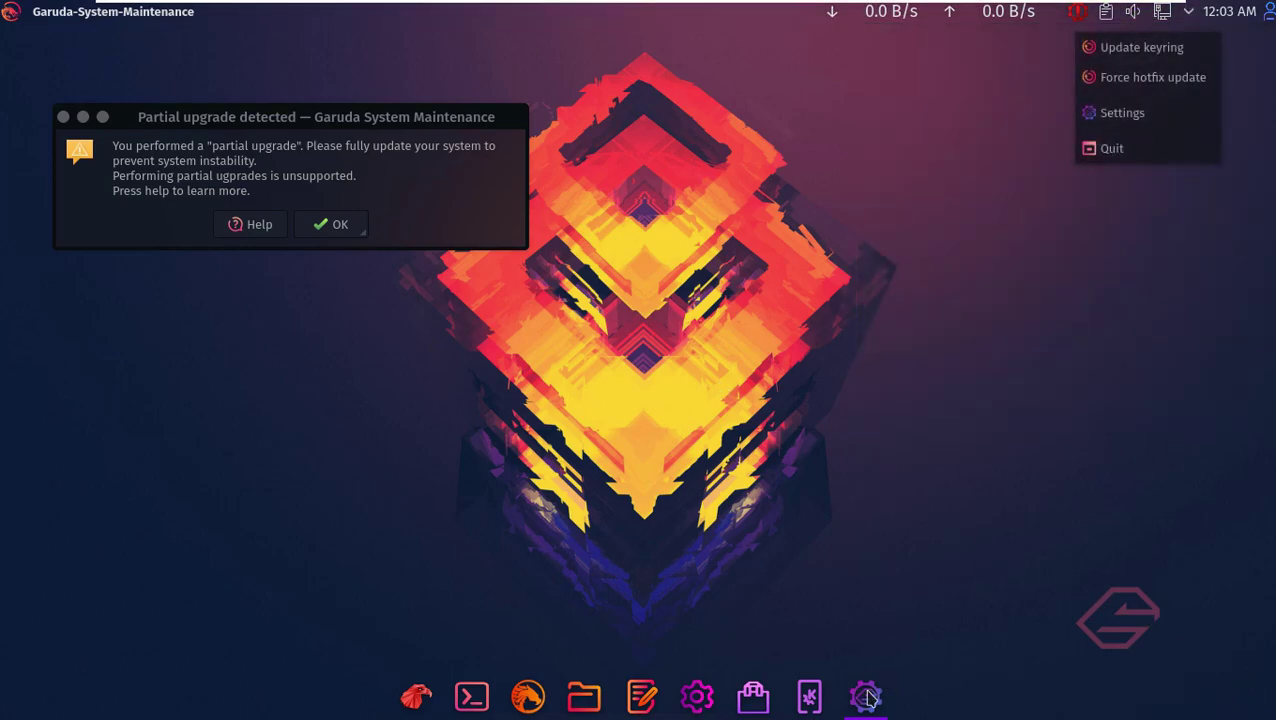
{"action": "left_click", "coordinate": [818, 656]}
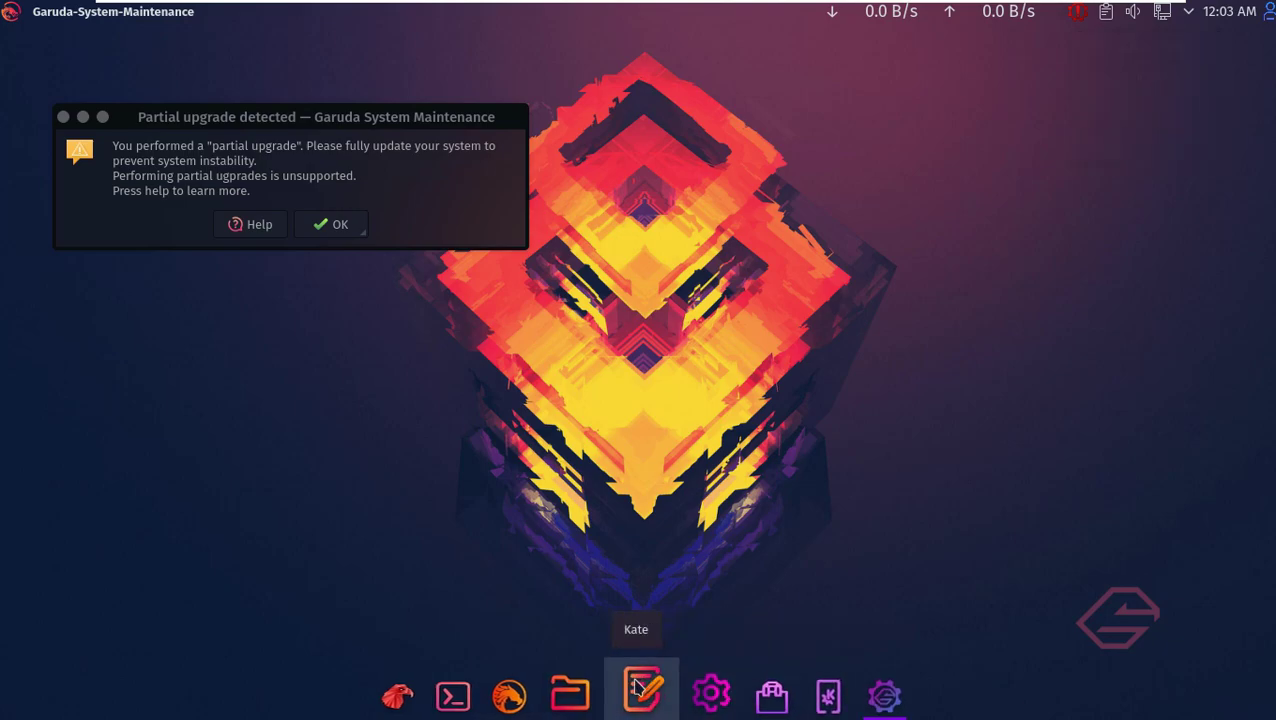
{"action": "left_click", "coordinate": [322, 226]}
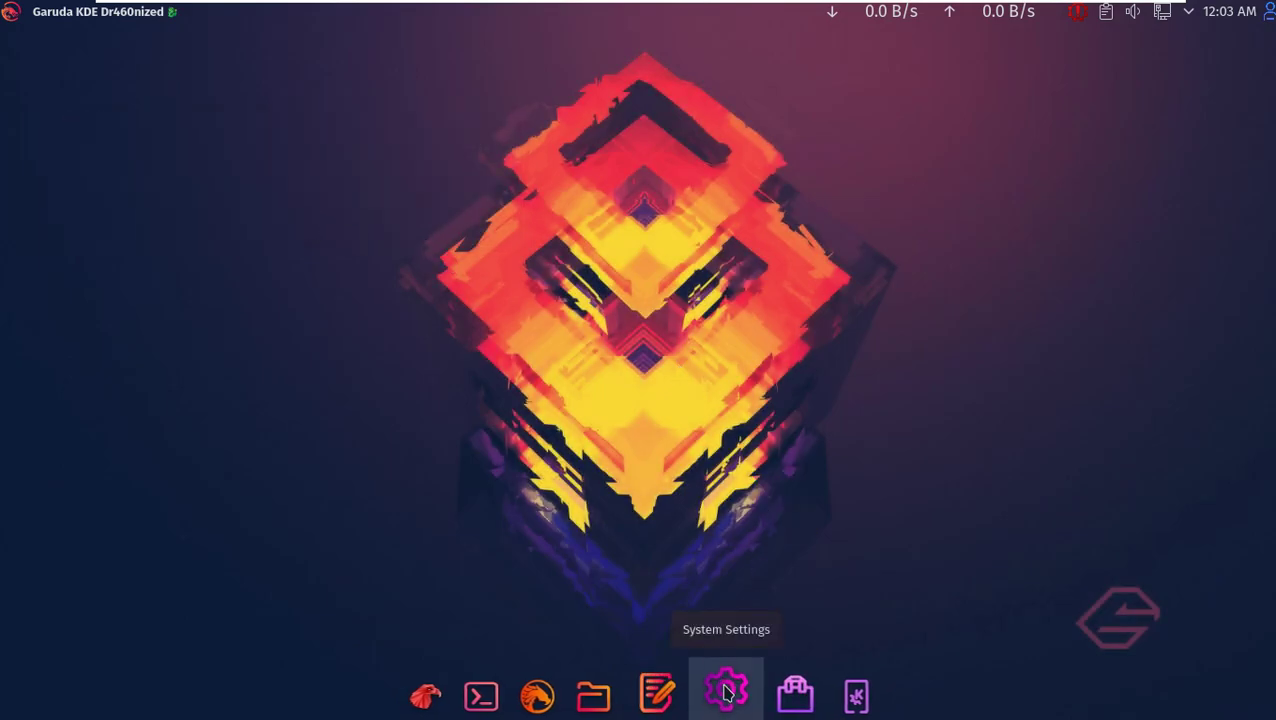
- Launch Octopi maximized and scroll to the end of the 15038-package list
{"action": "left_click", "coordinate": [780, 688]}
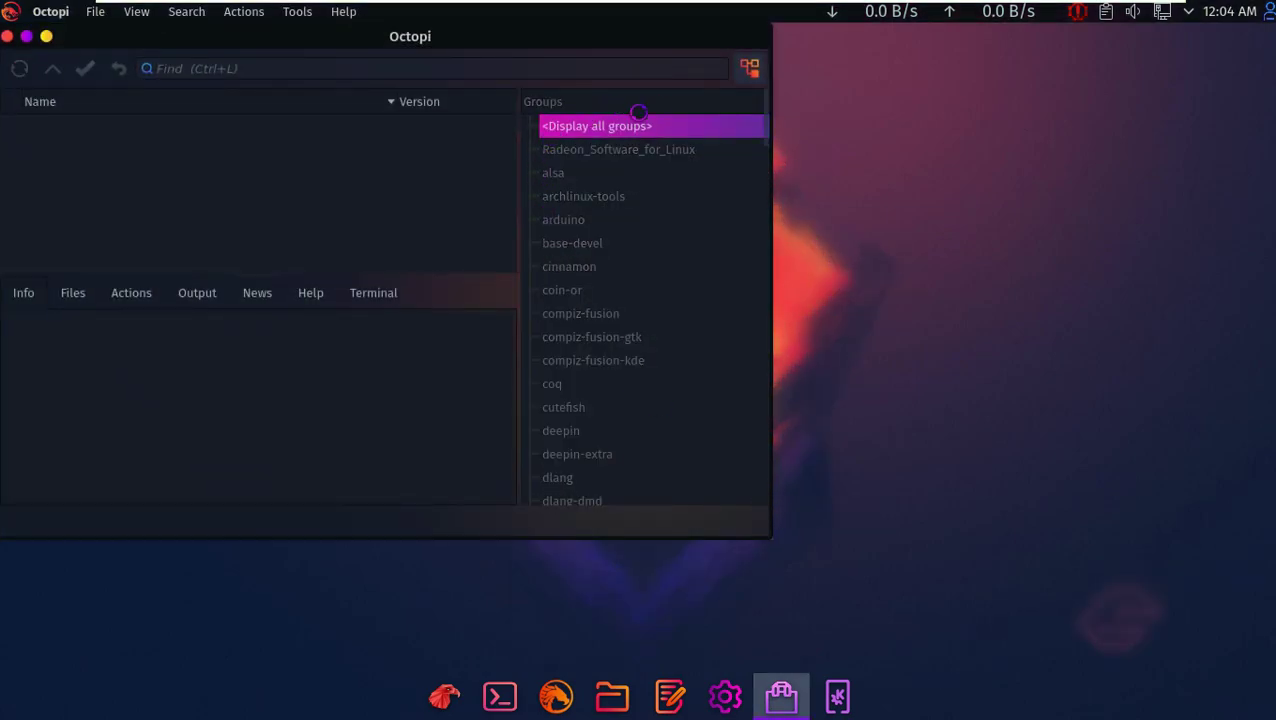
{"action": "left_click", "coordinate": [27, 38]}
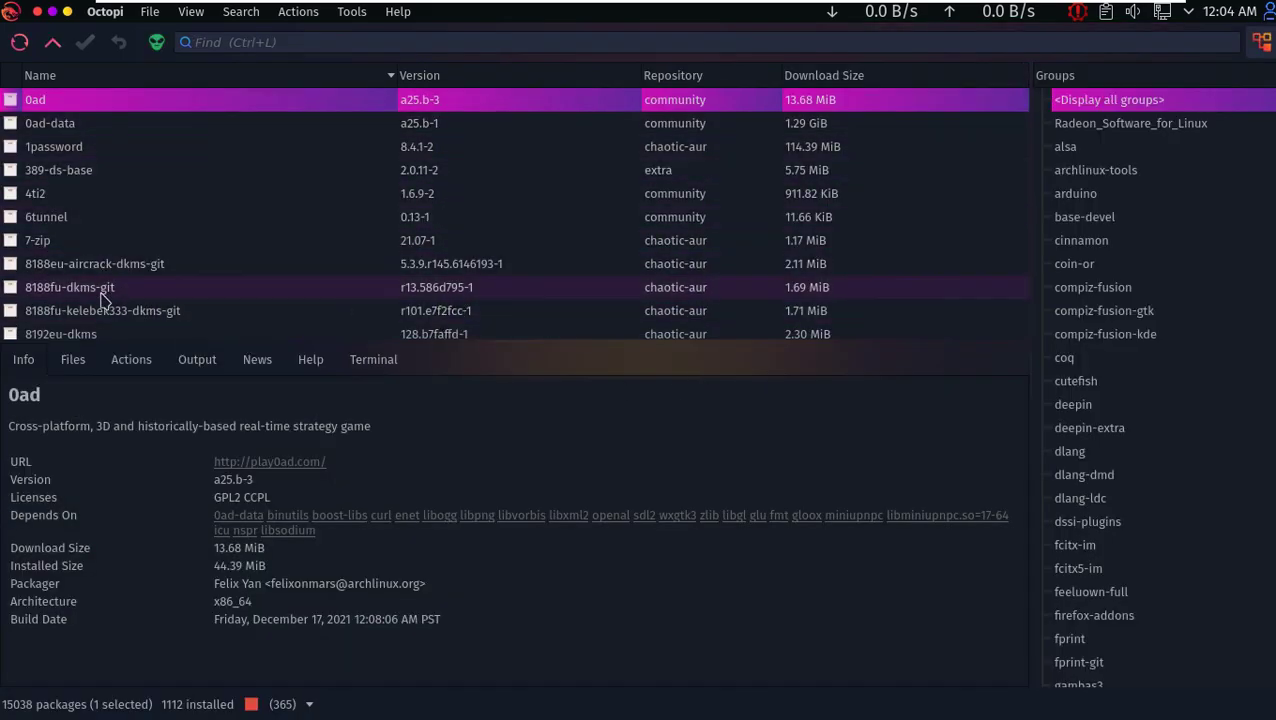
{"action": "scroll", "coordinate": [977, 165], "scroll_direction": "down", "scroll_amount": 2}
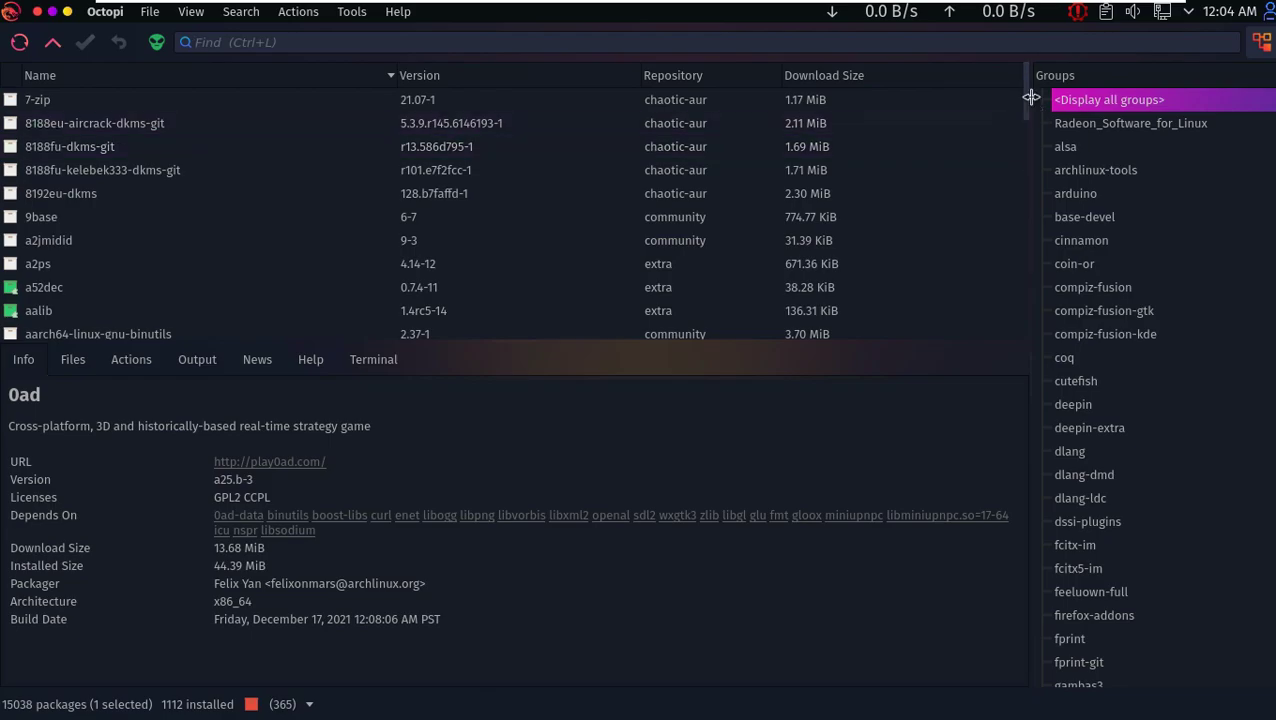
{"action": "left_click_drag", "start_coordinate": [1030, 105], "coordinate": [1027, 320]}
- Close Octopi, then briefly show and dismiss the Activity Switcher from the desktop menu
{"action": "left_click", "coordinate": [37, 11]}
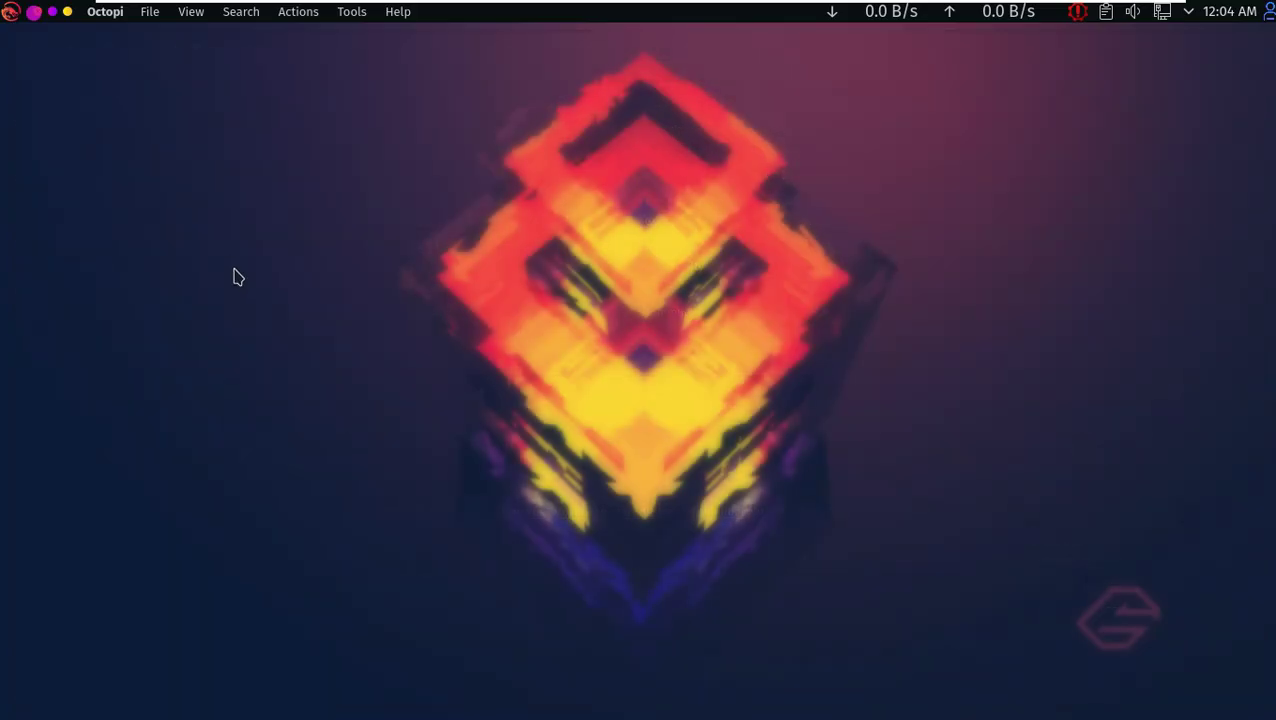
{"action": "right_click", "coordinate": [404, 170]}
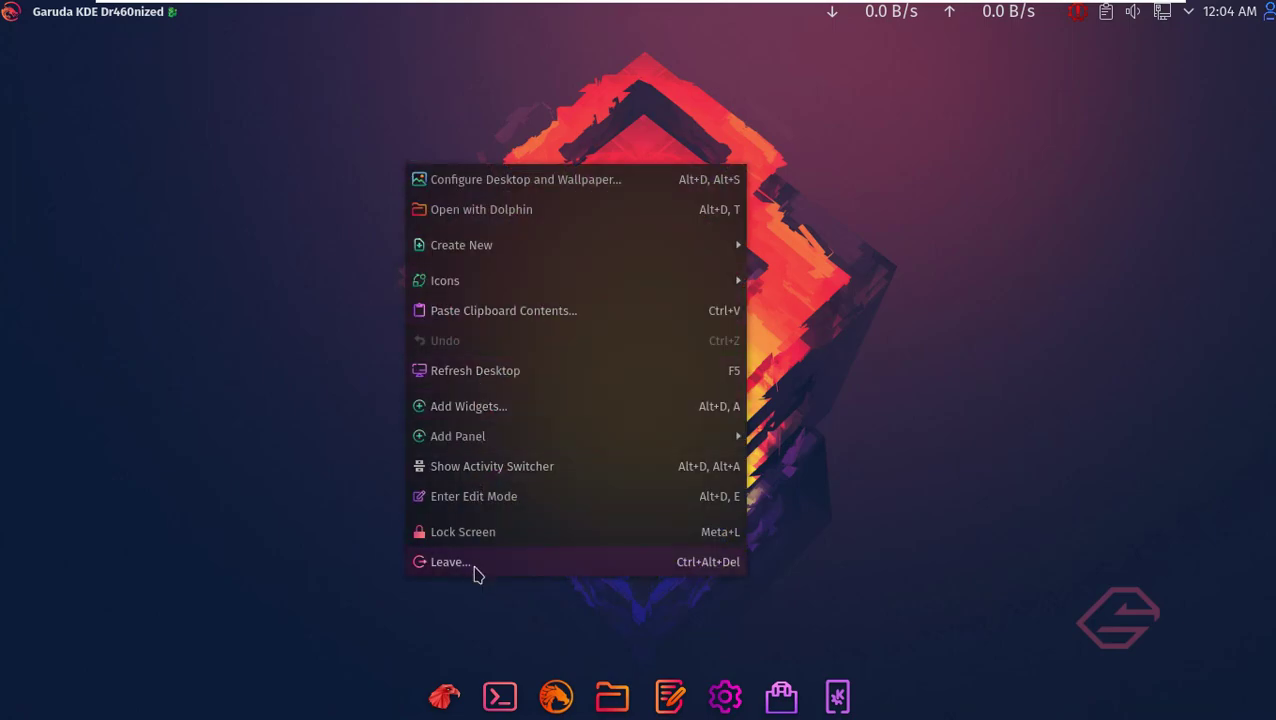
{"action": "left_click", "coordinate": [504, 470]}
{"action": "key", "text": "Escape"}
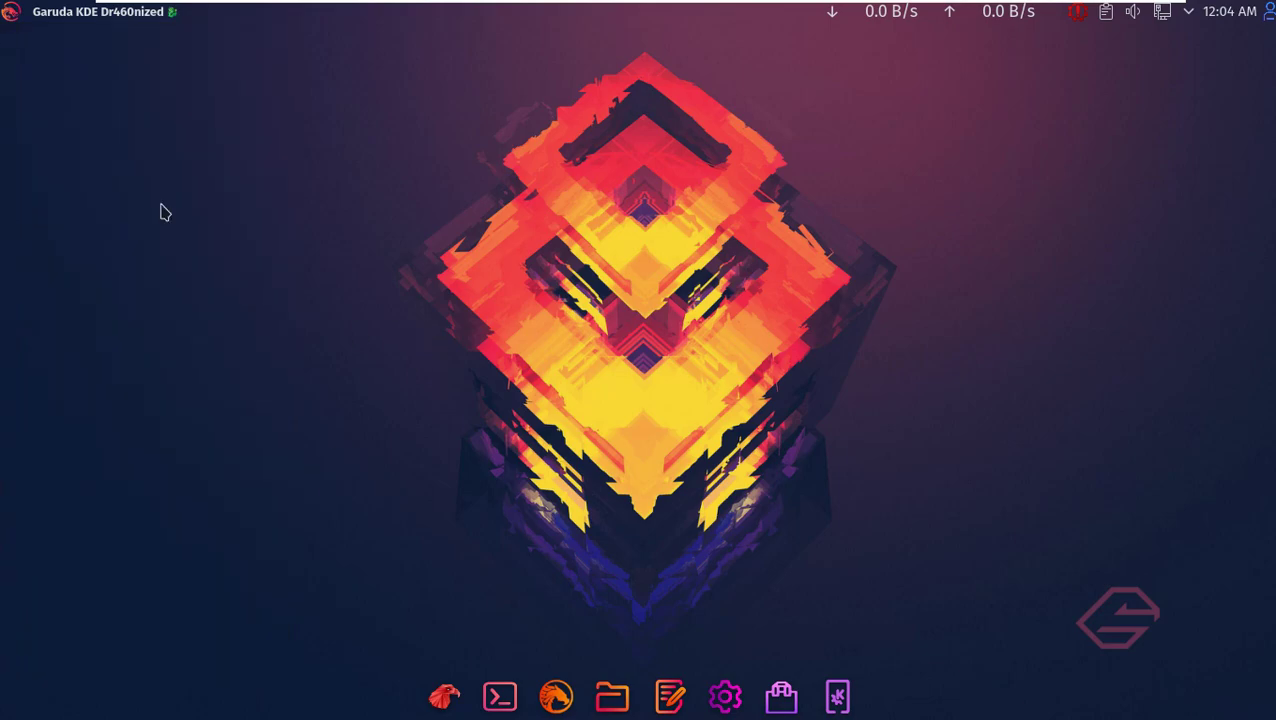
- Browse the launcher categories, then launch Htop from System, maximize it and close it
{"action": "left_click", "coordinate": [11, 13]}
{"action": "mouse_move", "coordinate": [90, 180]}
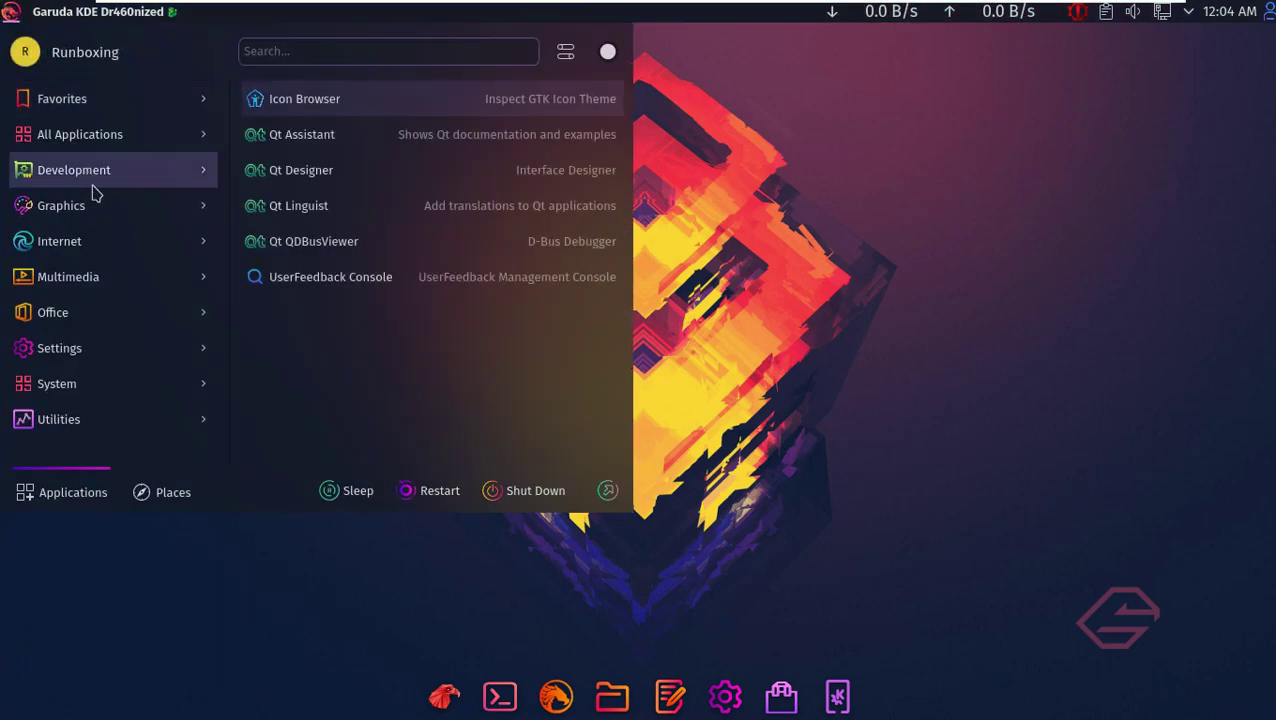
{"action": "mouse_move", "coordinate": [103, 245]}
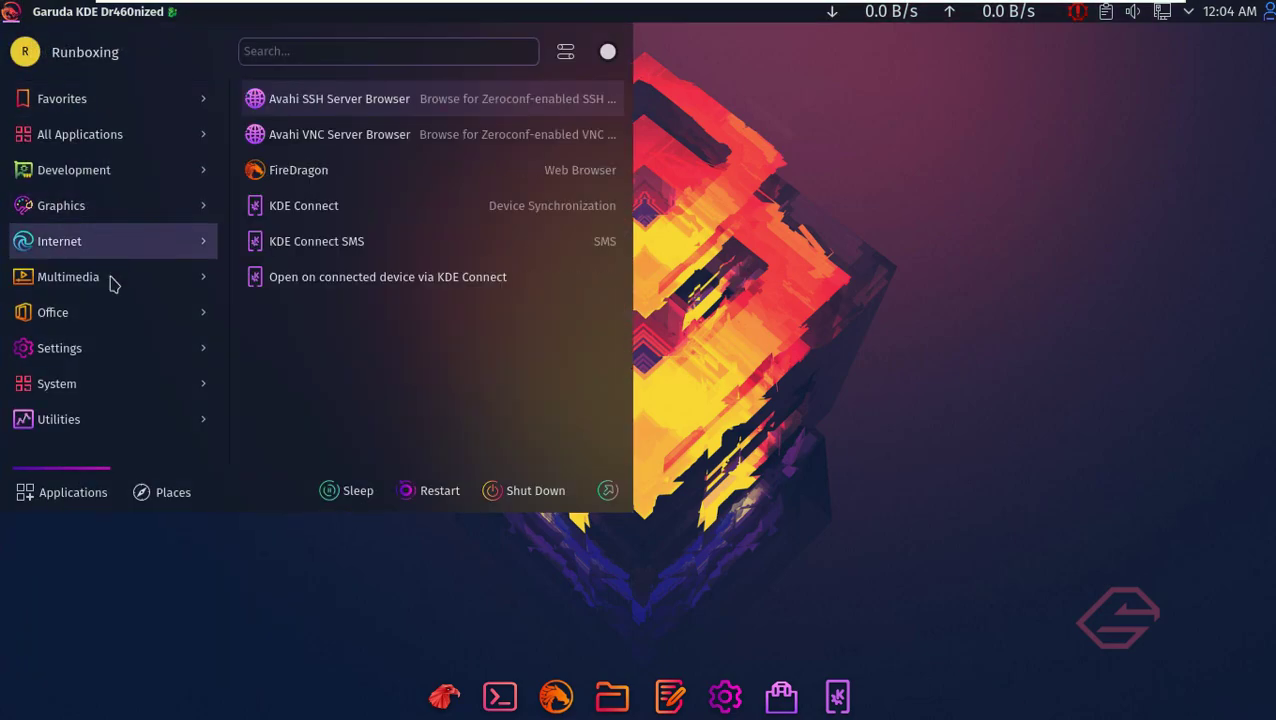
{"action": "mouse_move", "coordinate": [116, 347]}
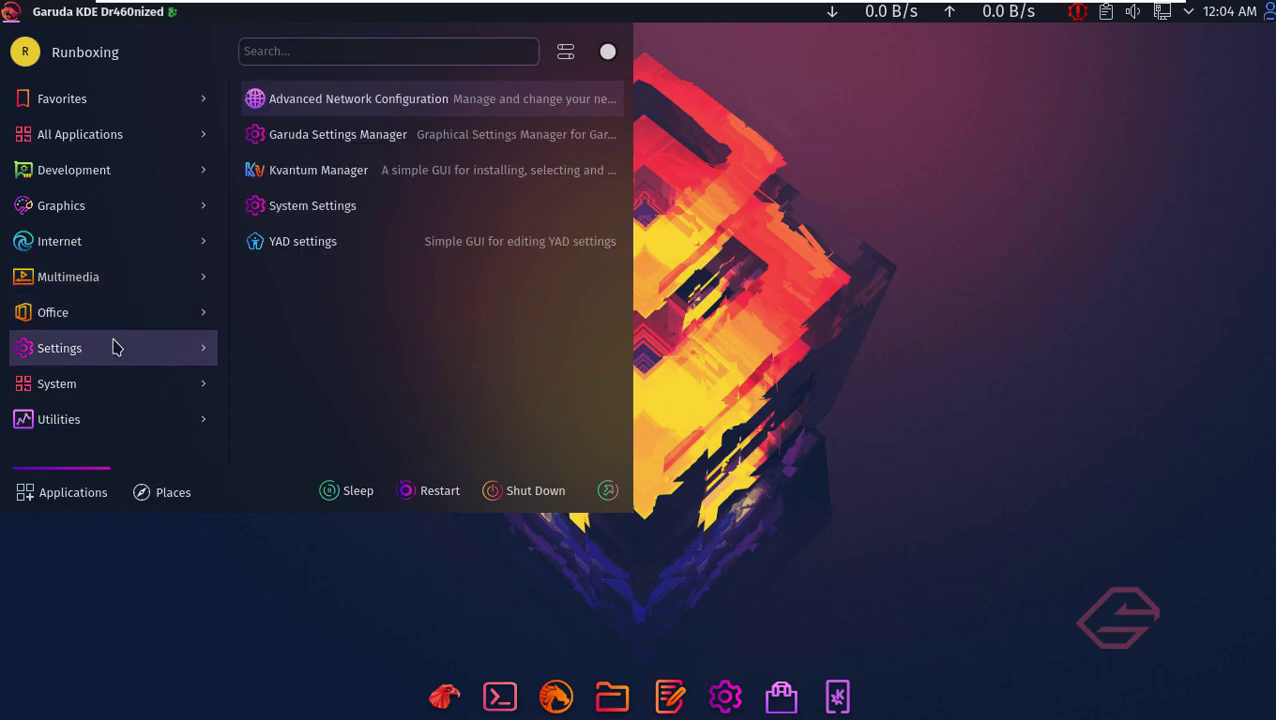
{"action": "mouse_move", "coordinate": [125, 380]}
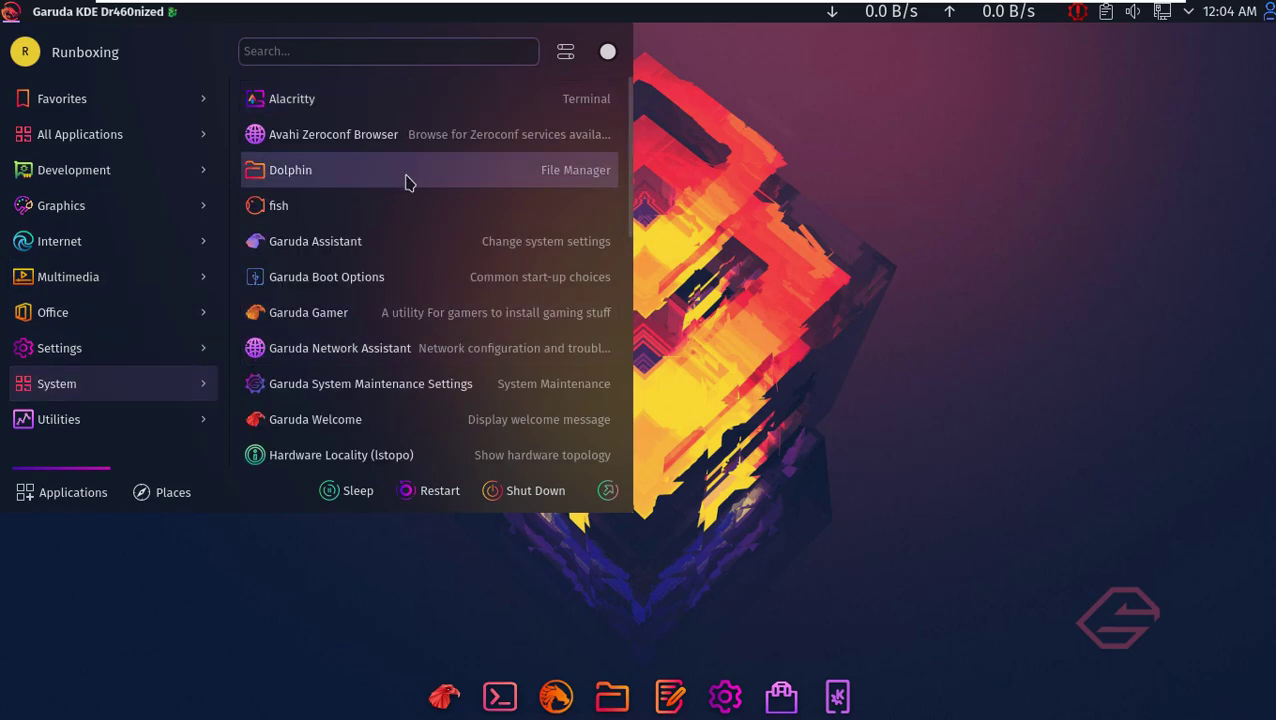
{"action": "scroll", "coordinate": [410, 220], "scroll_direction": "down", "scroll_amount": 2}
{"action": "scroll", "coordinate": [413, 236], "scroll_direction": "down", "scroll_amount": 2}
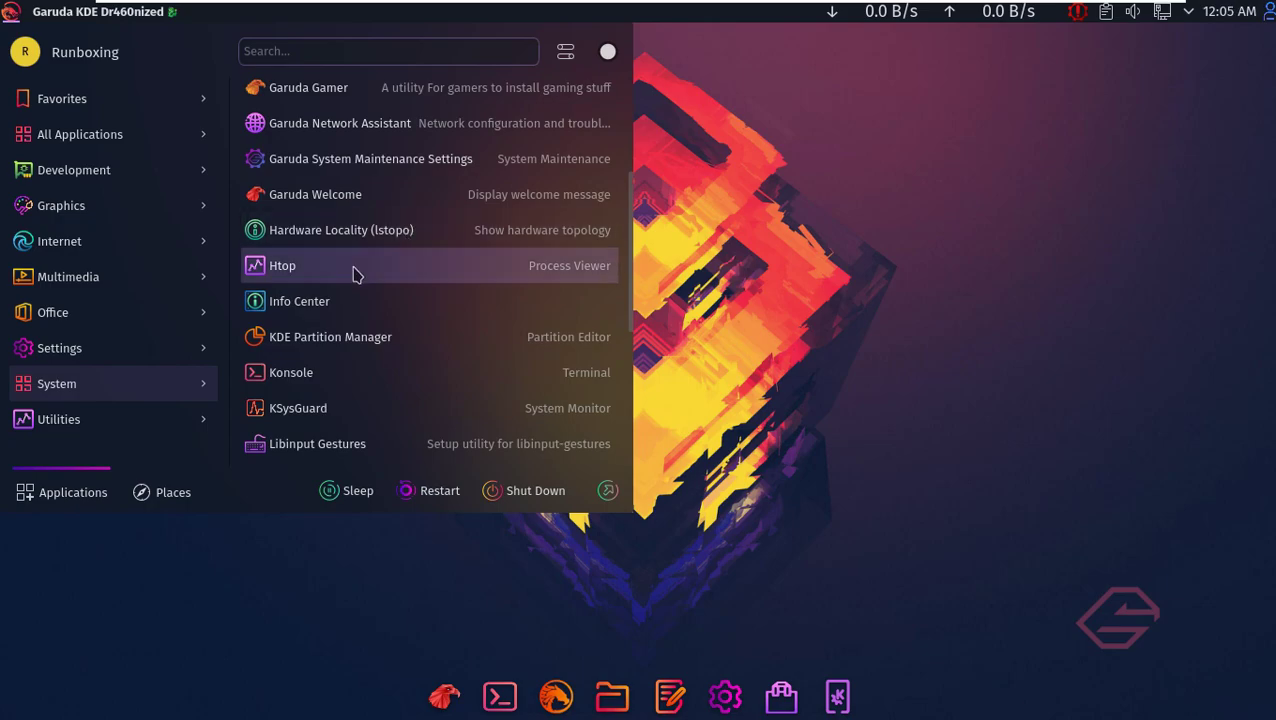
{"action": "left_click", "coordinate": [352, 273]}
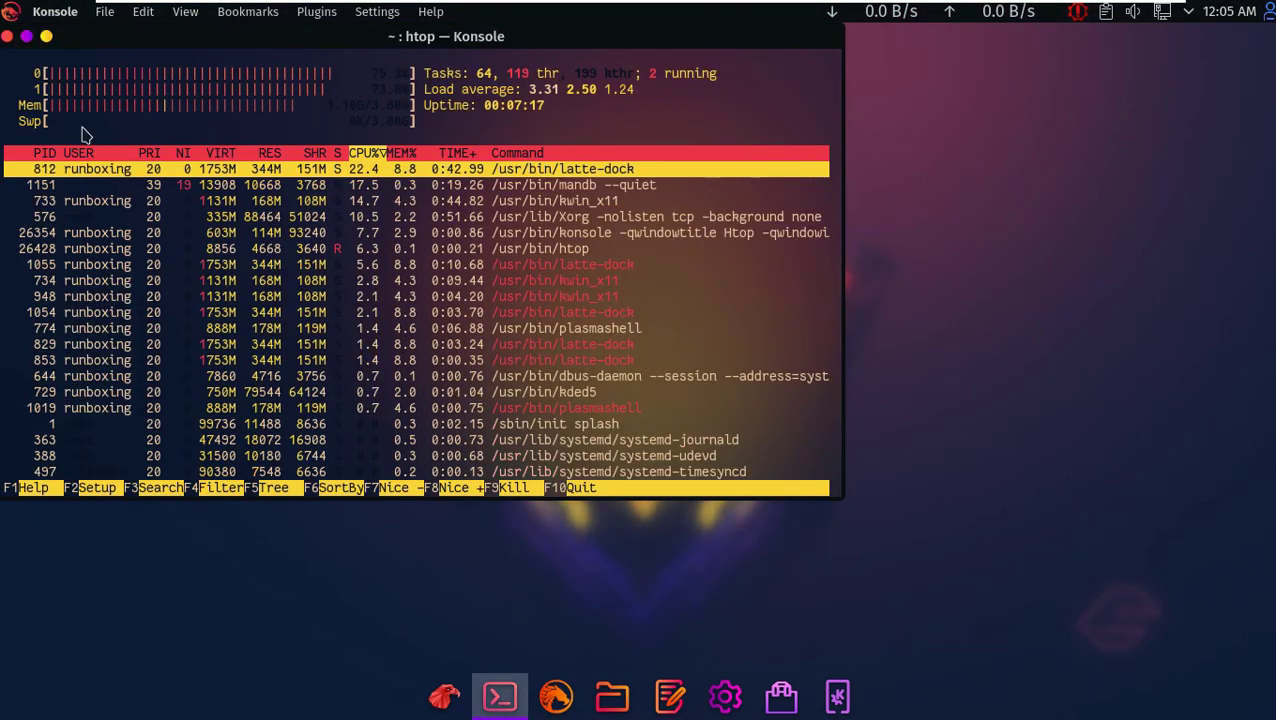
{"action": "left_click", "coordinate": [26, 37]}
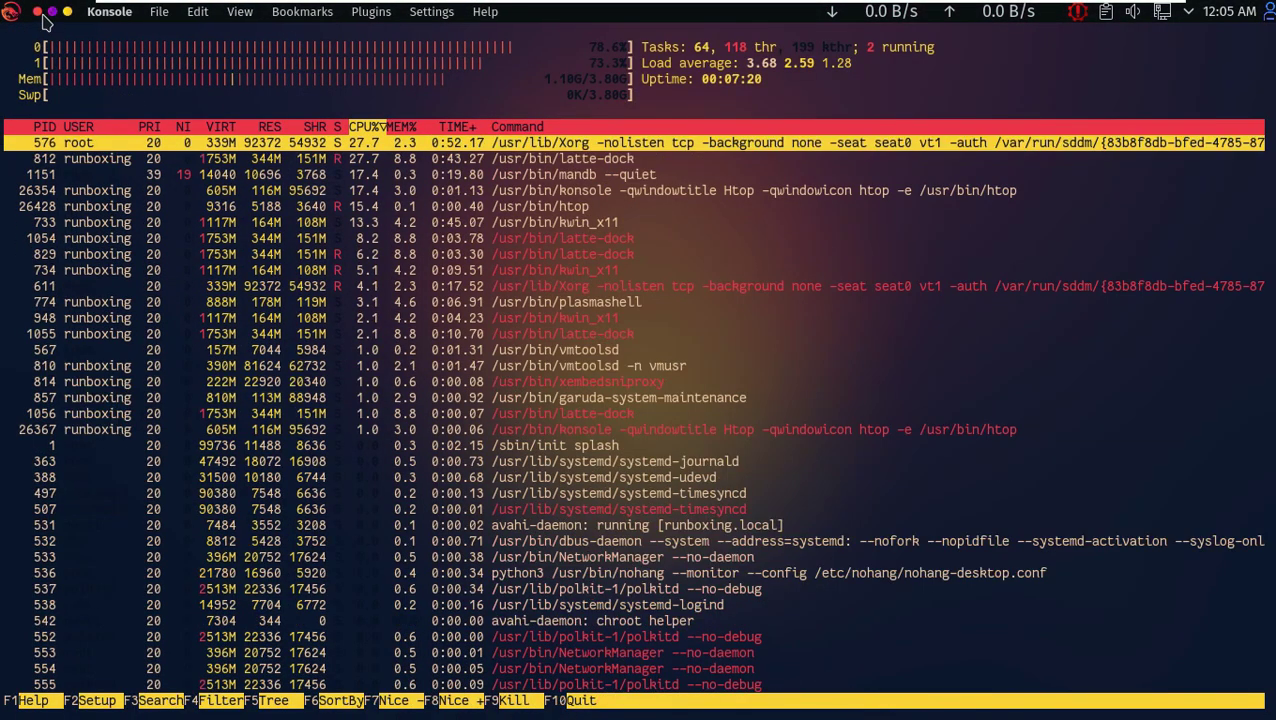
{"action": "left_click", "coordinate": [43, 18]}
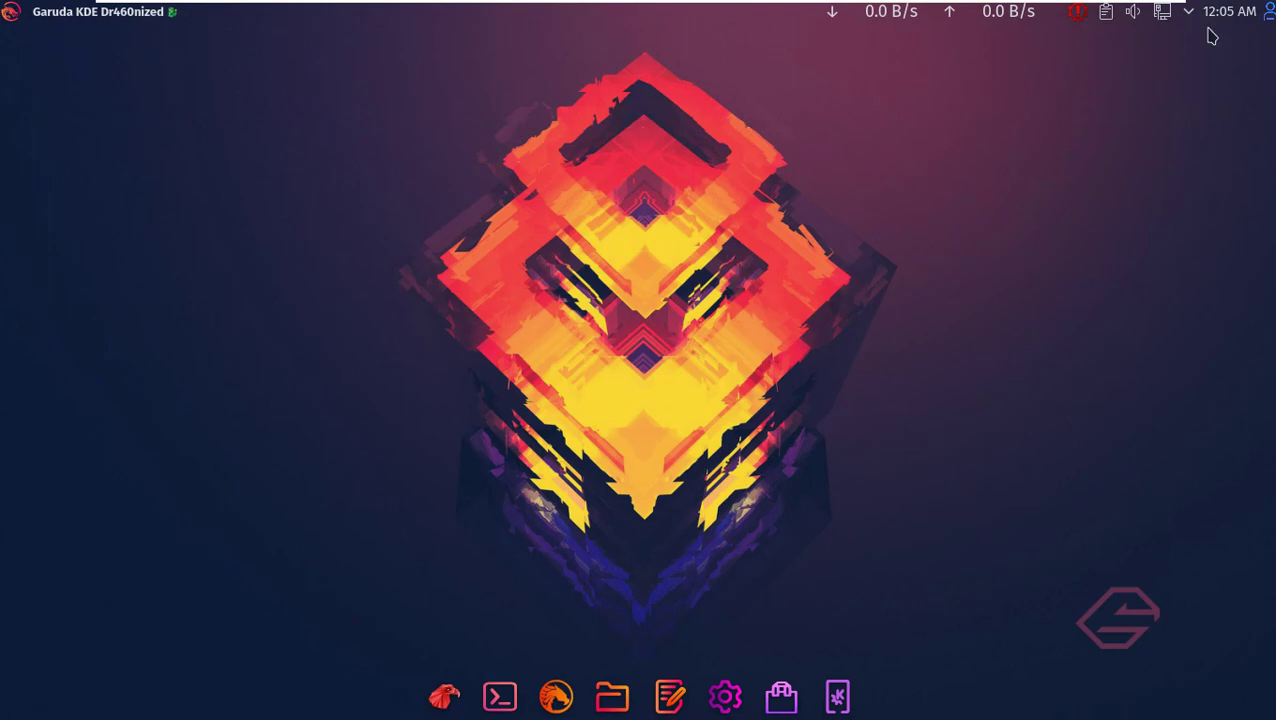
- Lock the screen from the User Switcher, then unlock it with the account password
{"action": "left_click", "coordinate": [1267, 14]}
{"action": "left_click", "coordinate": [1133, 144]}
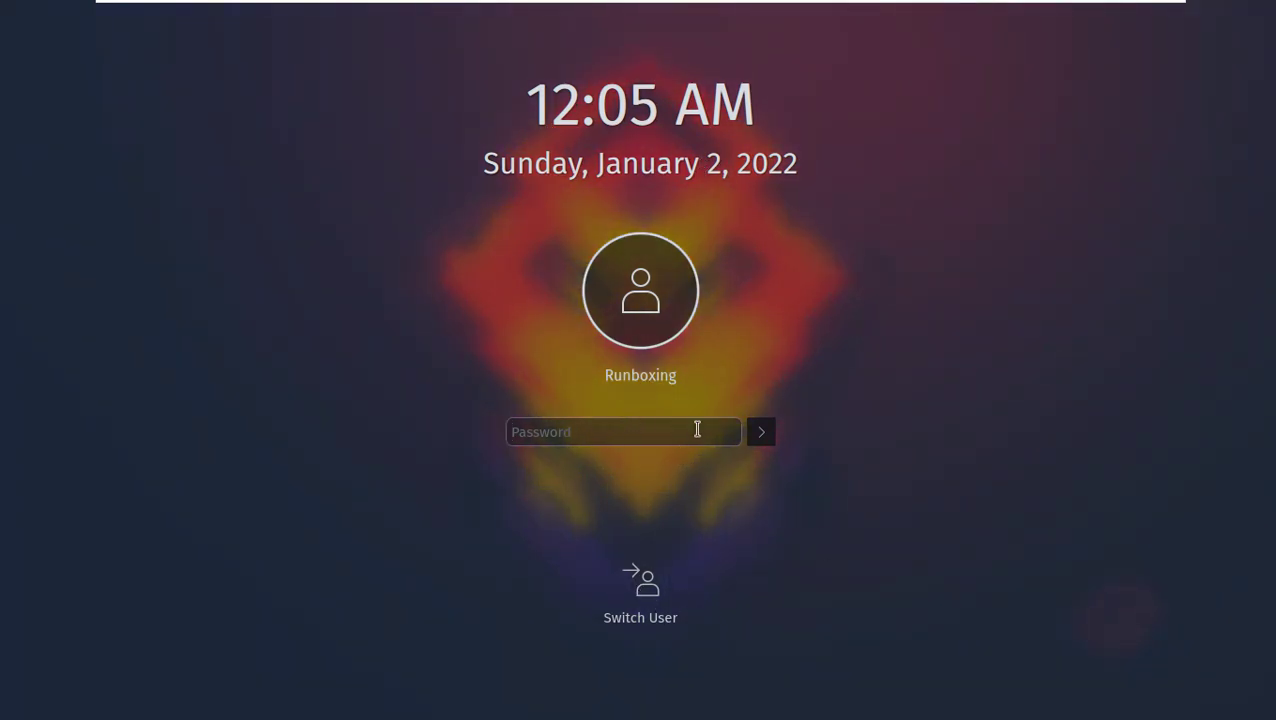
{"action": "key", "text": "Return"}
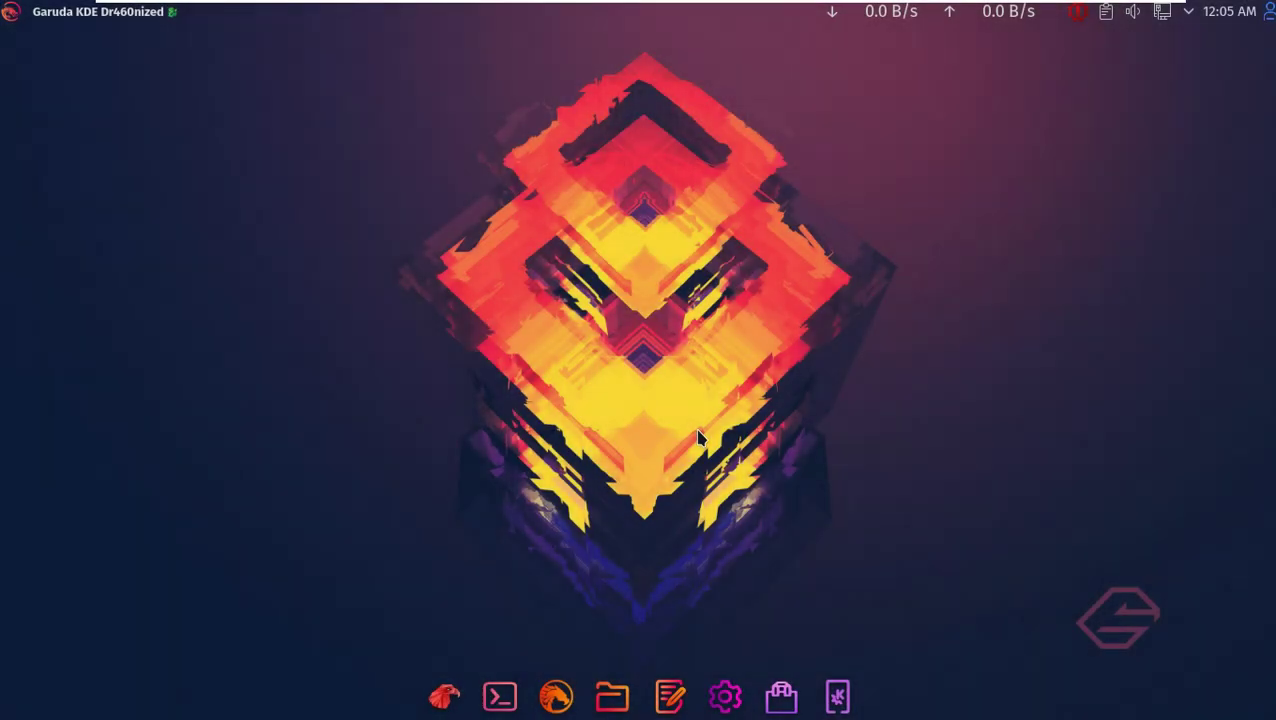
- Log out of the Garuda Dr460nized session from the Leave options
{"action": "right_click", "coordinate": [510, 87]}
{"action": "key", "text": "Escape"}
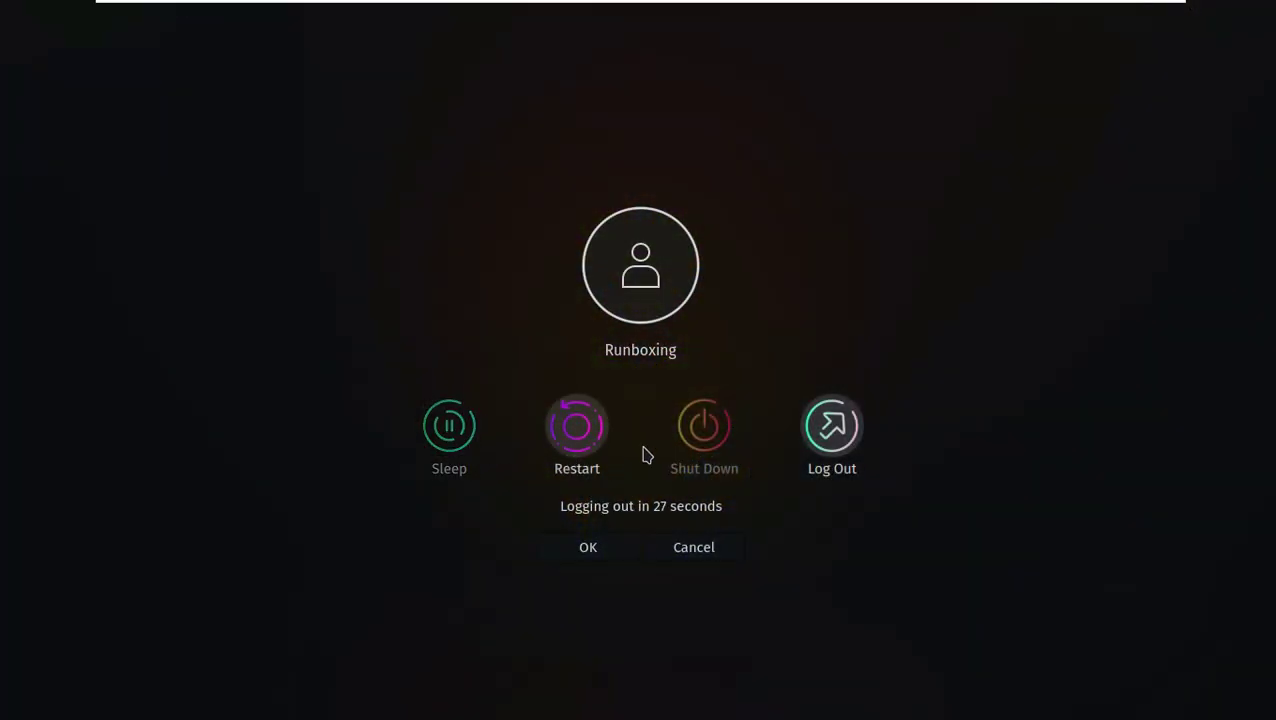
{"action": "left_click", "coordinate": [706, 430]}
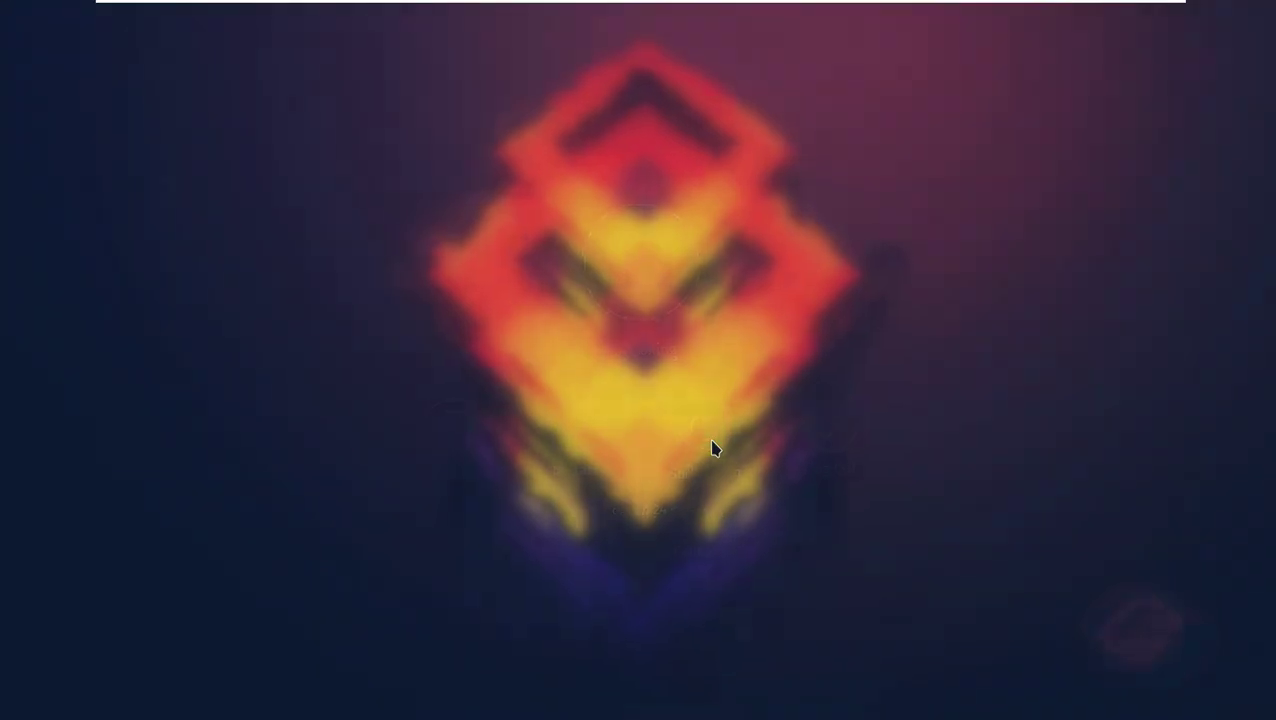